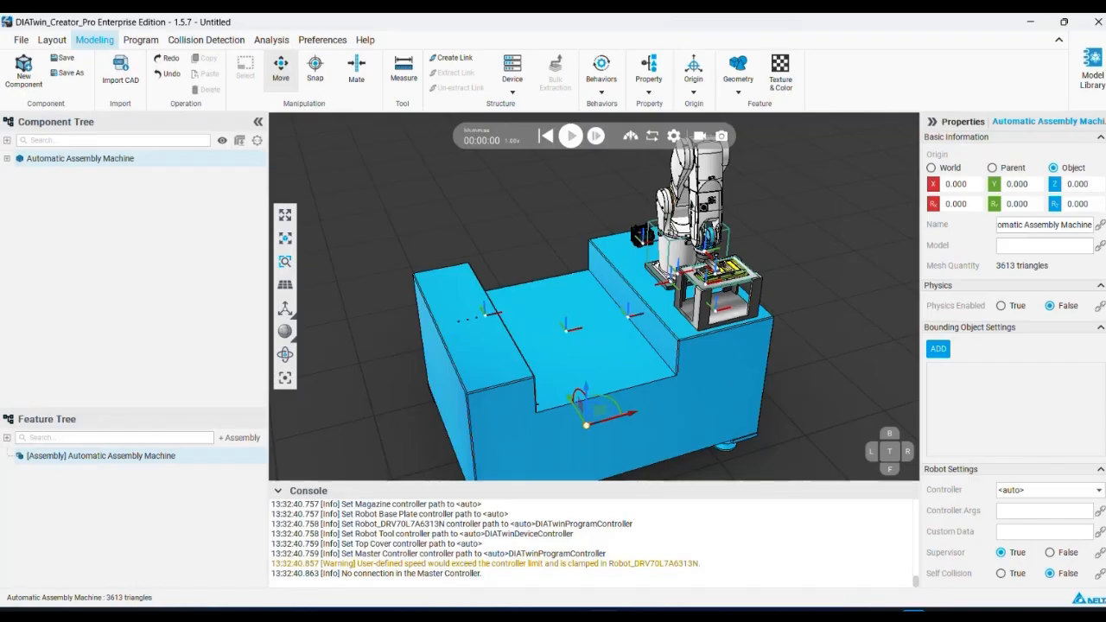
Switch to File Explorer, close the IABGVOC-1841 tab, and tile the Training Model folder beside the DIATwin Creator window.
middle_drag(527, 238, 543, 354)
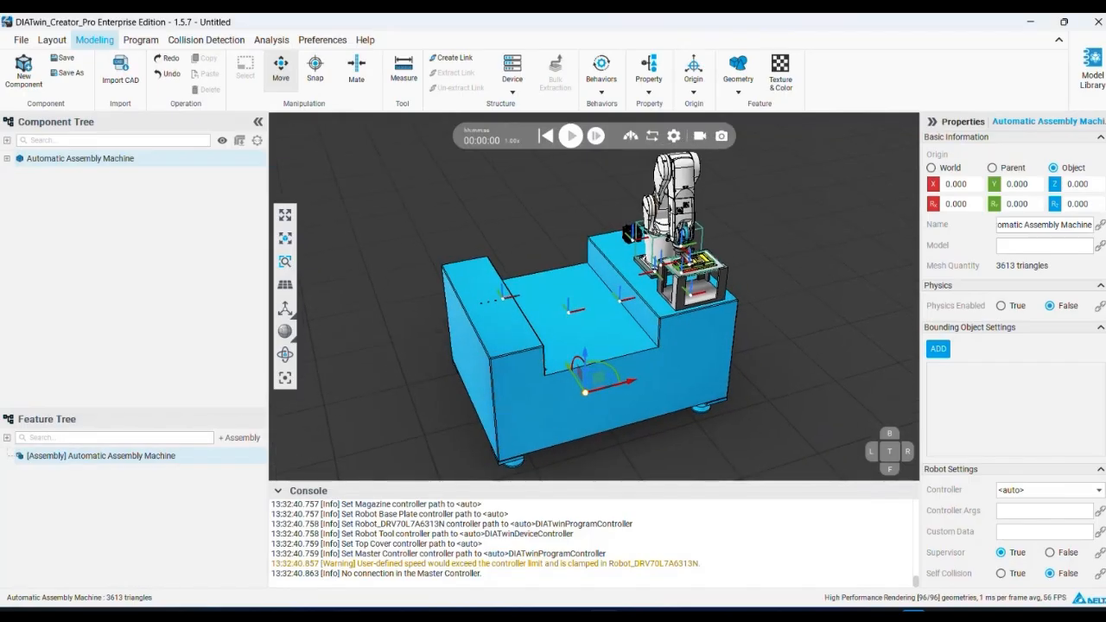
key(alt+Tab)
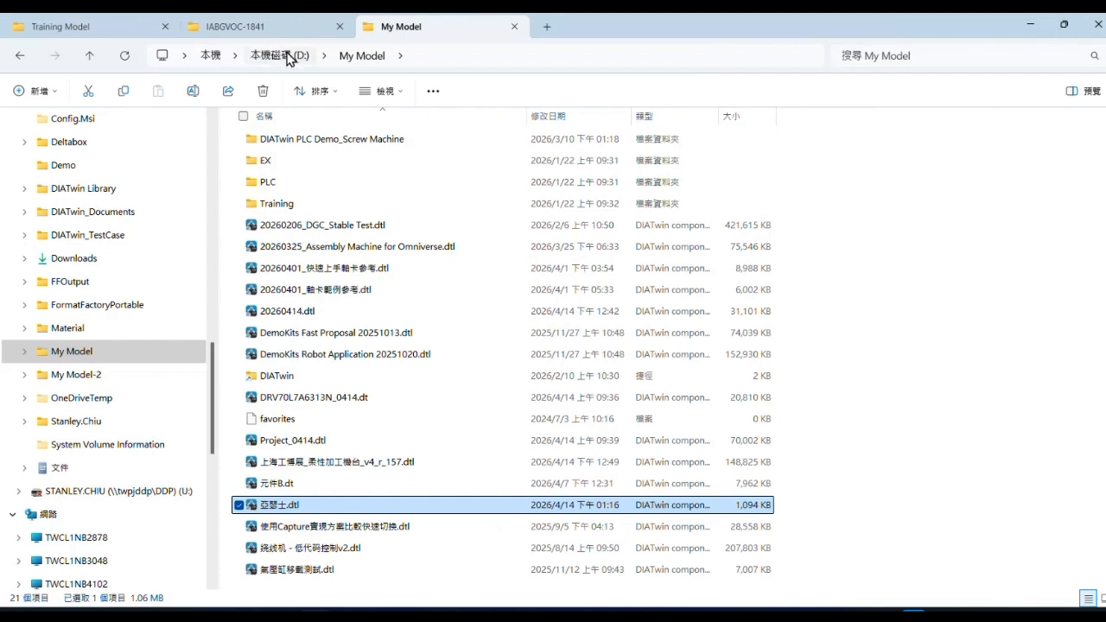
click(113, 27)
click(340, 28)
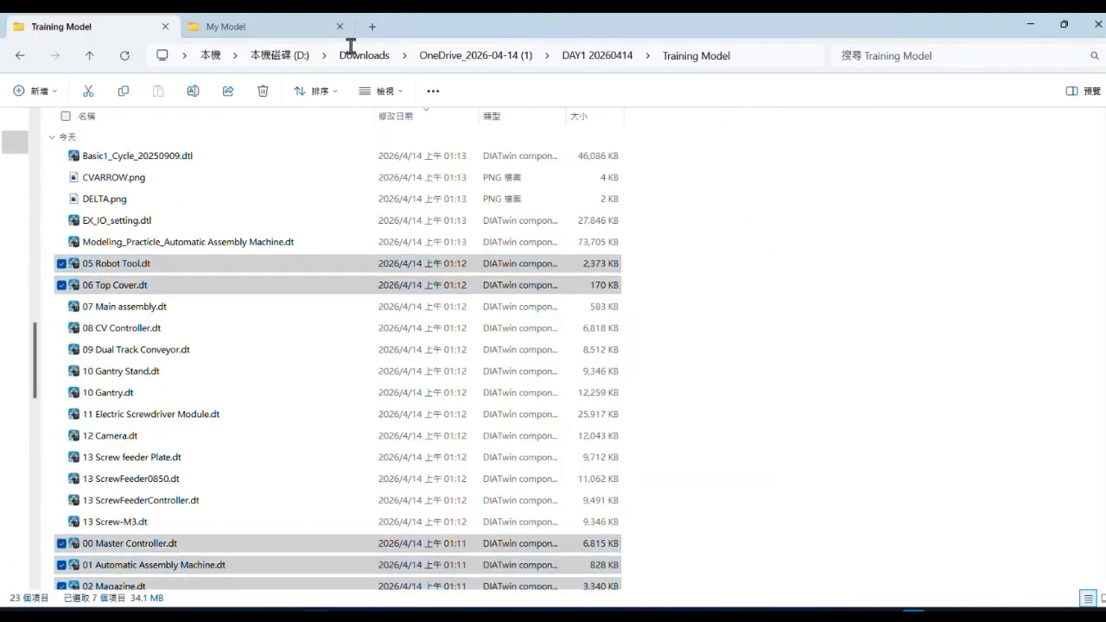
key(super+Right)
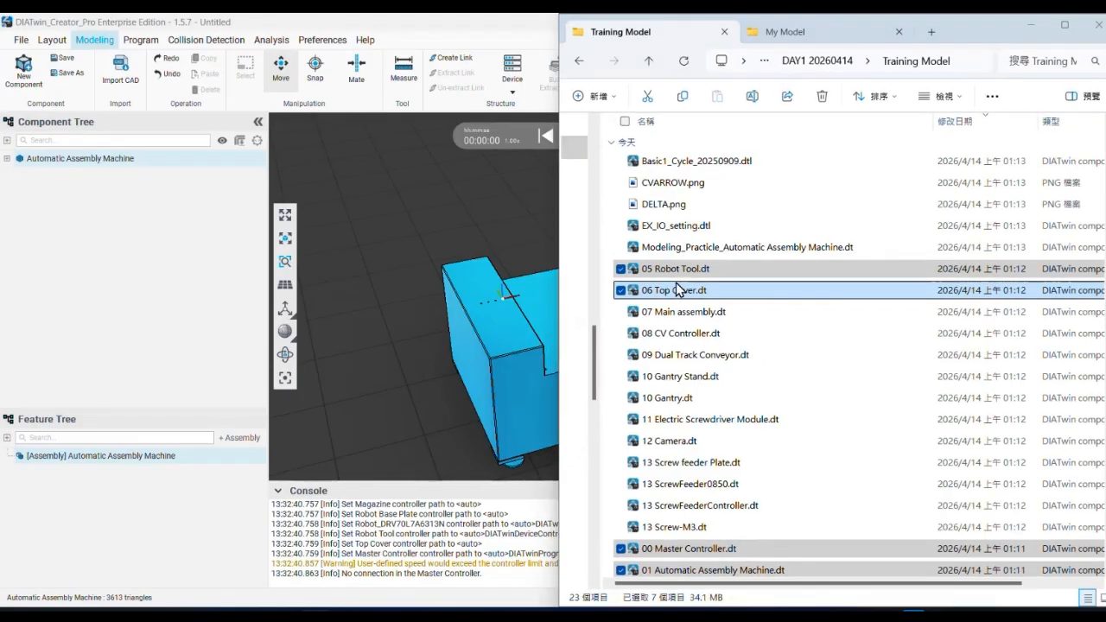
key(Return)
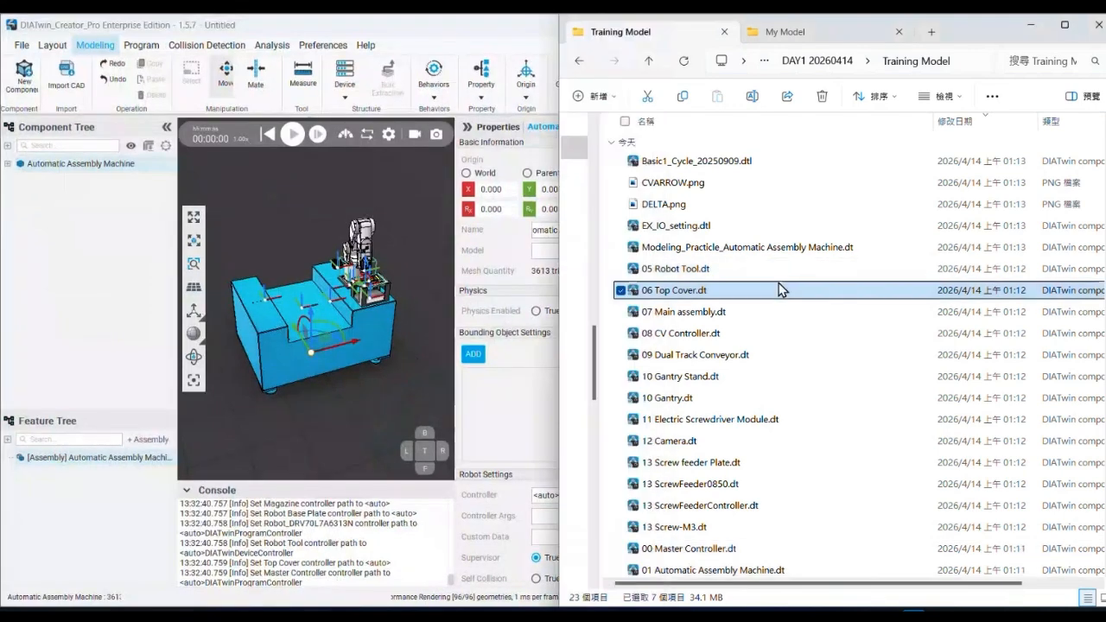
Import 07 Main assembly.dt, 08 CV Controller.dt and 09 Dual Track Conveyor.dt from the Training Model folder into the scene, and maximize the modeling window.
click(700, 312)
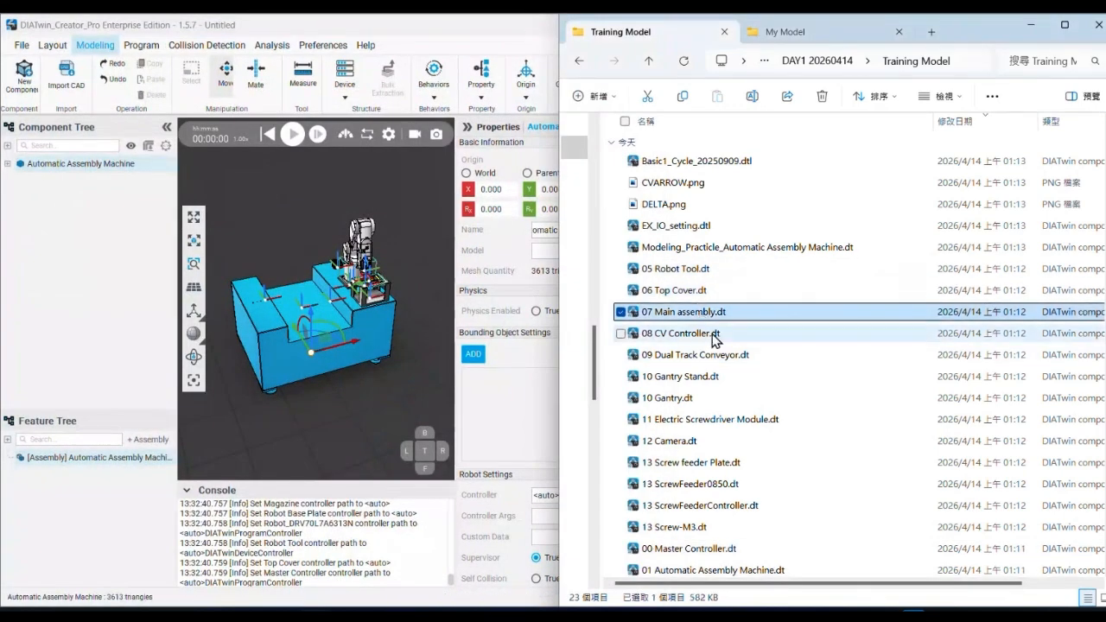
ctrl+click(717, 335)
ctrl+click(748, 356)
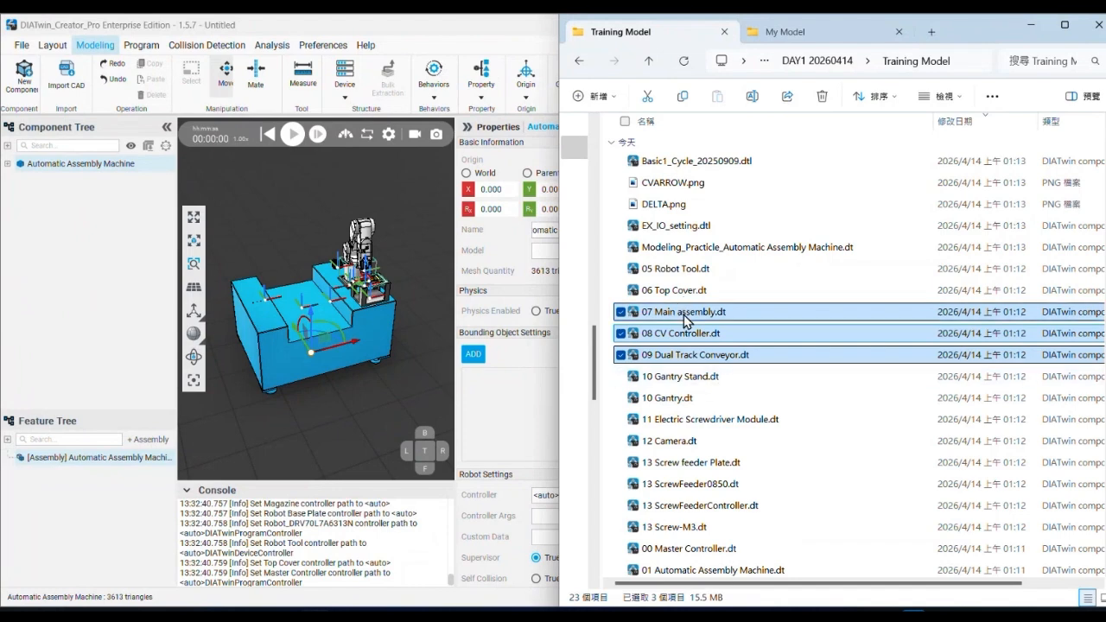
drag(687, 317, 323, 205)
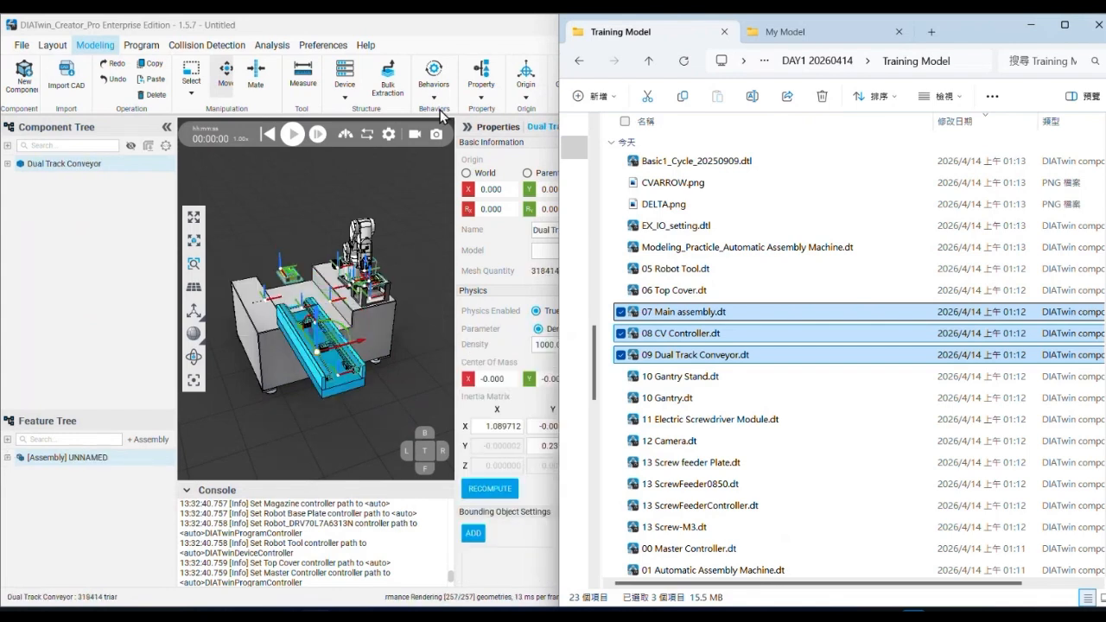
double_click(403, 27)
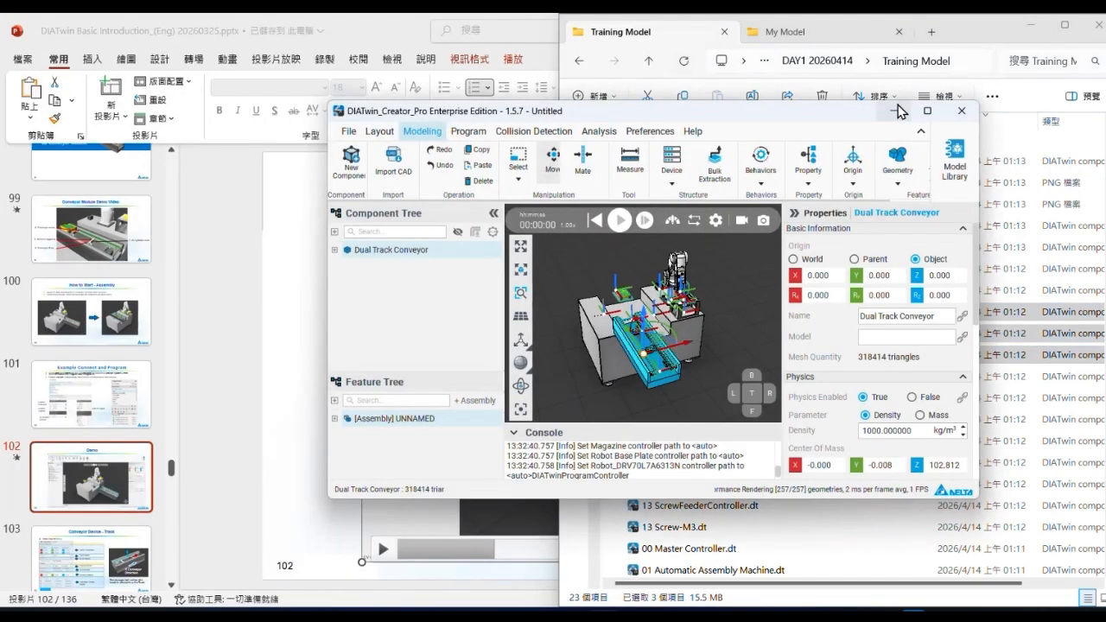
click(929, 111)
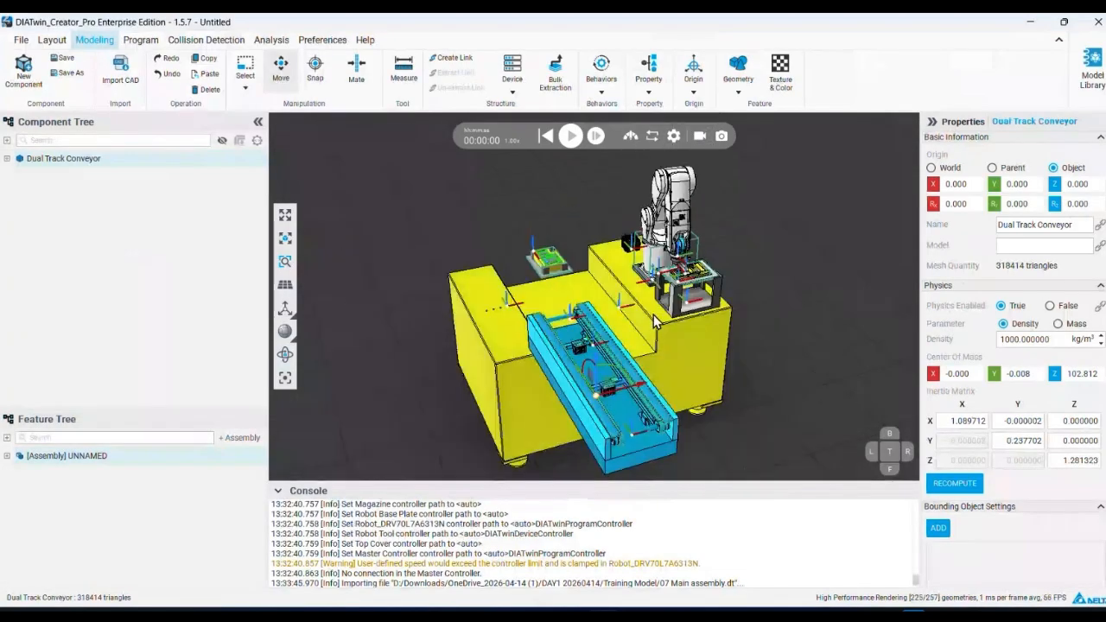
scroll(663, 326, down, 3)
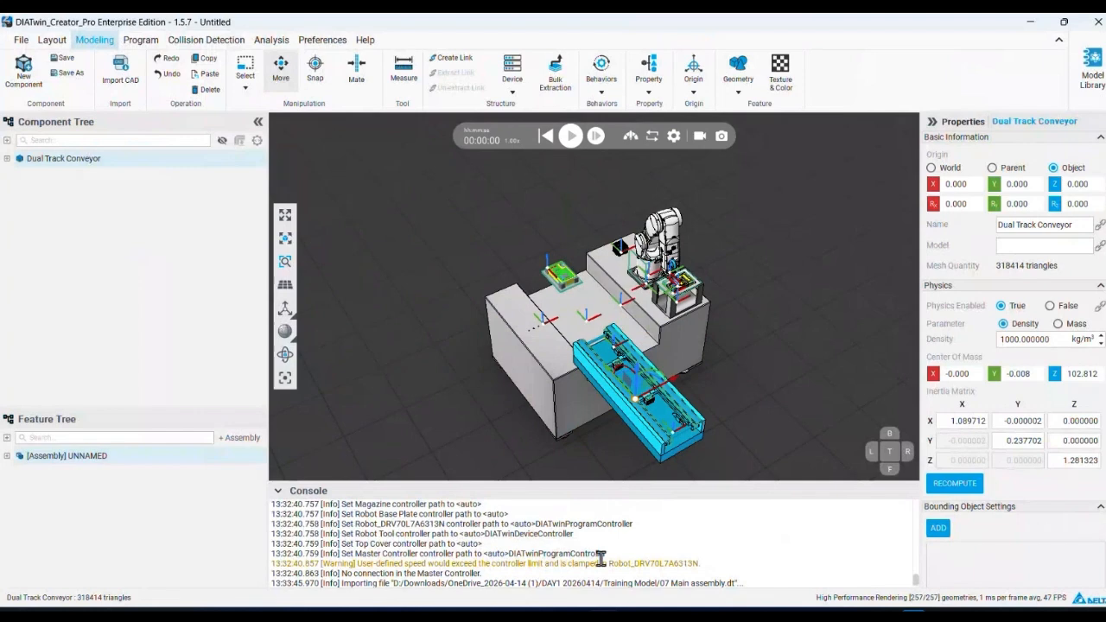
scroll(657, 420, up, 3)
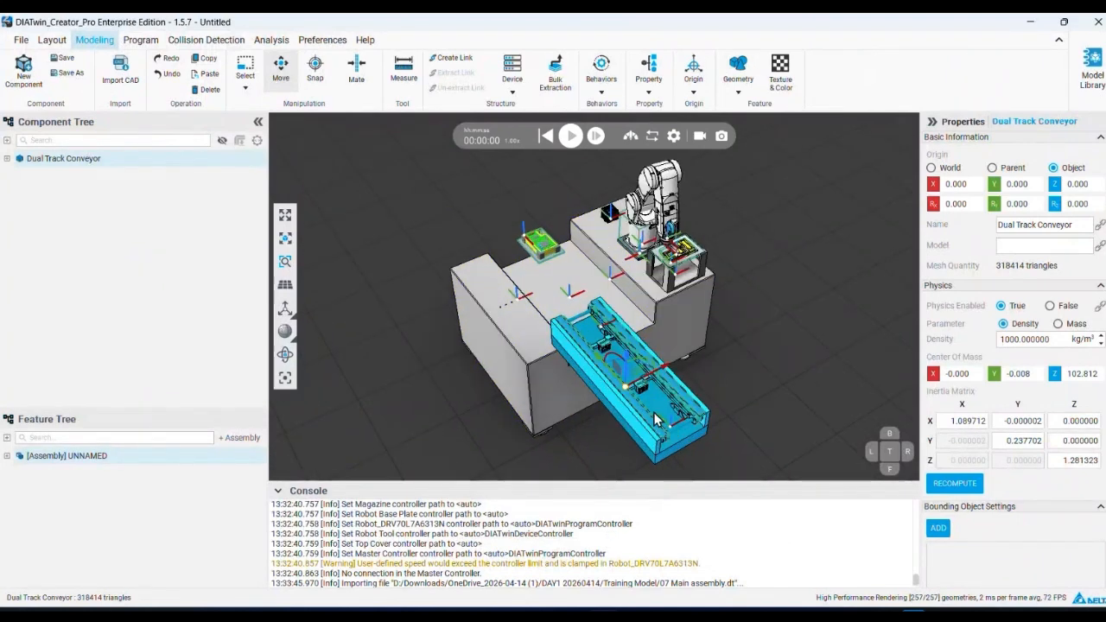
right_drag(650, 409, 553, 324)
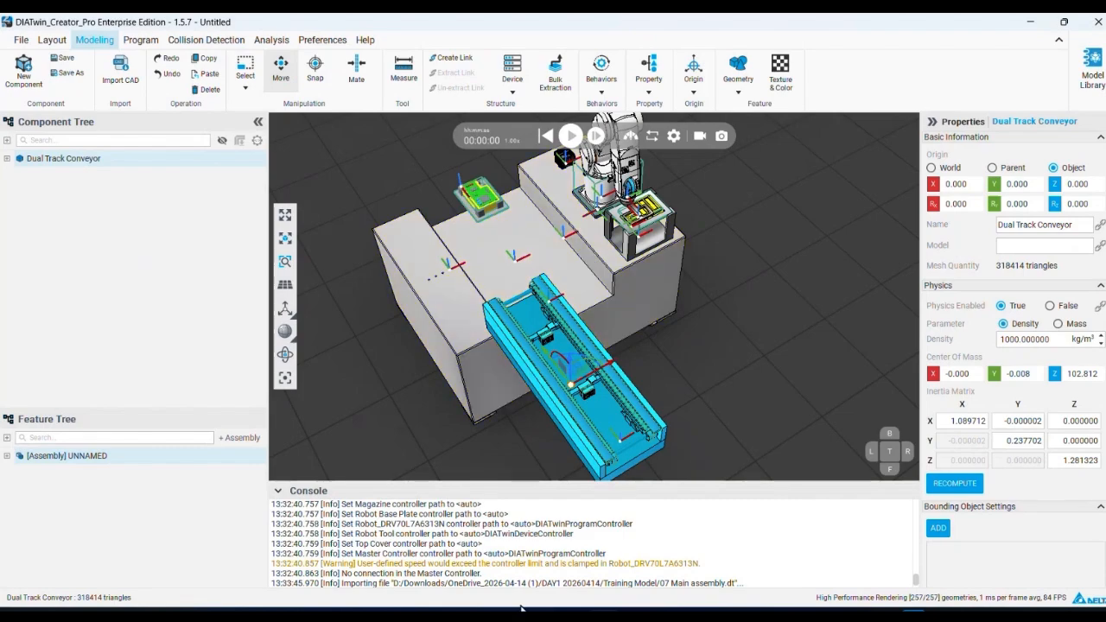
Switch to the PowerPoint presentation and go through the Conveyor Module section to slide 99, Conveyor Module Demo Video.
click(571, 615)
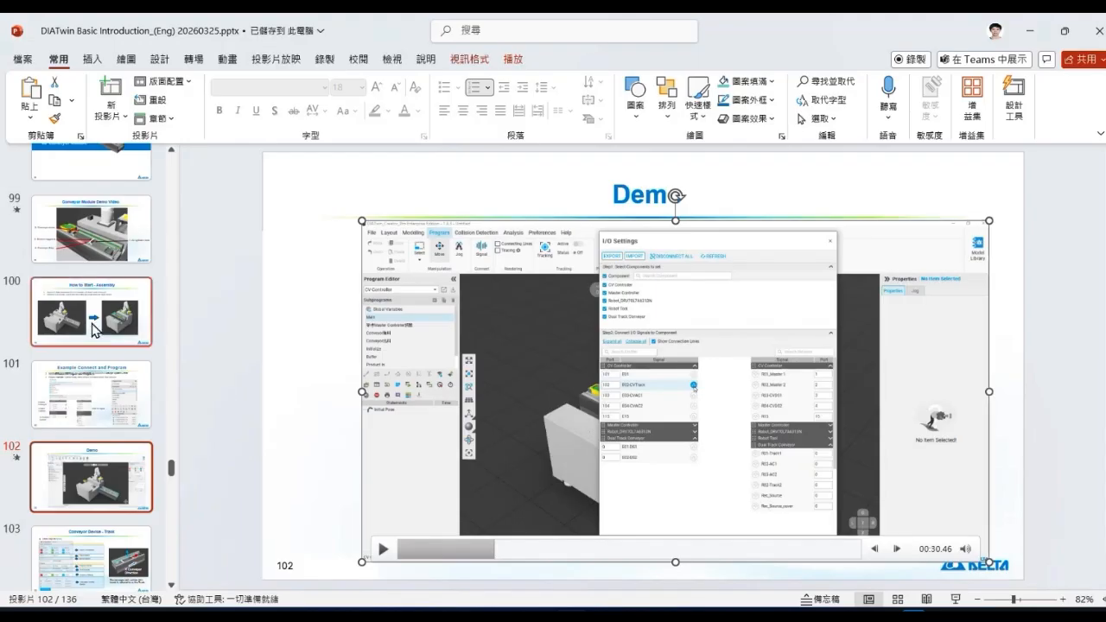
click(90, 354)
scroll(89, 354, up, 3)
scroll(89, 354, up, 1)
click(95, 486)
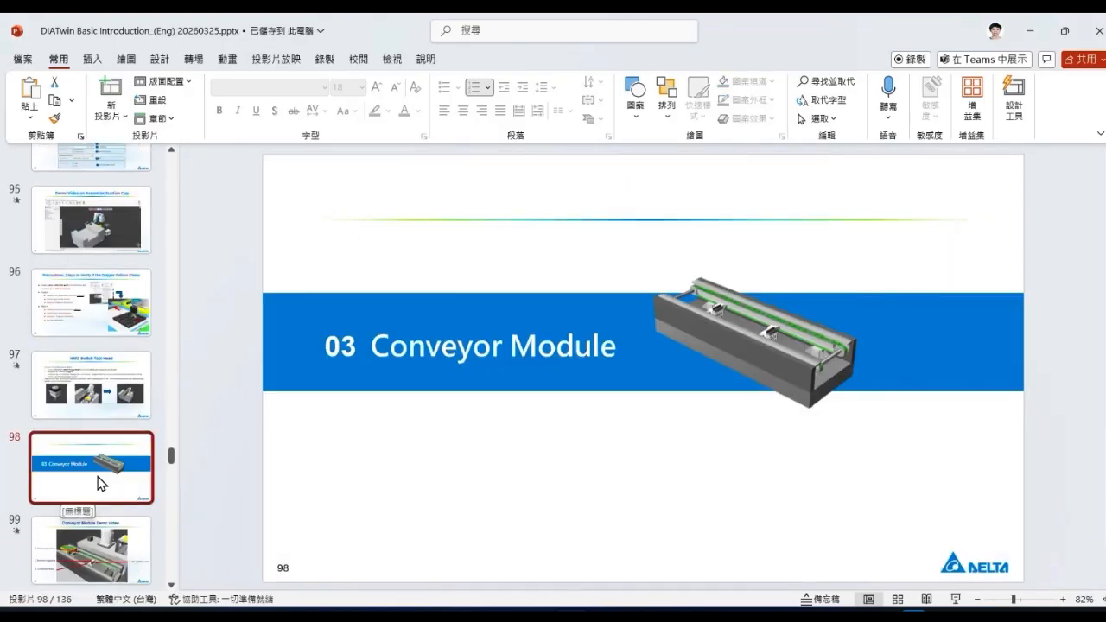
click(114, 322)
key(Down)
key(Down)
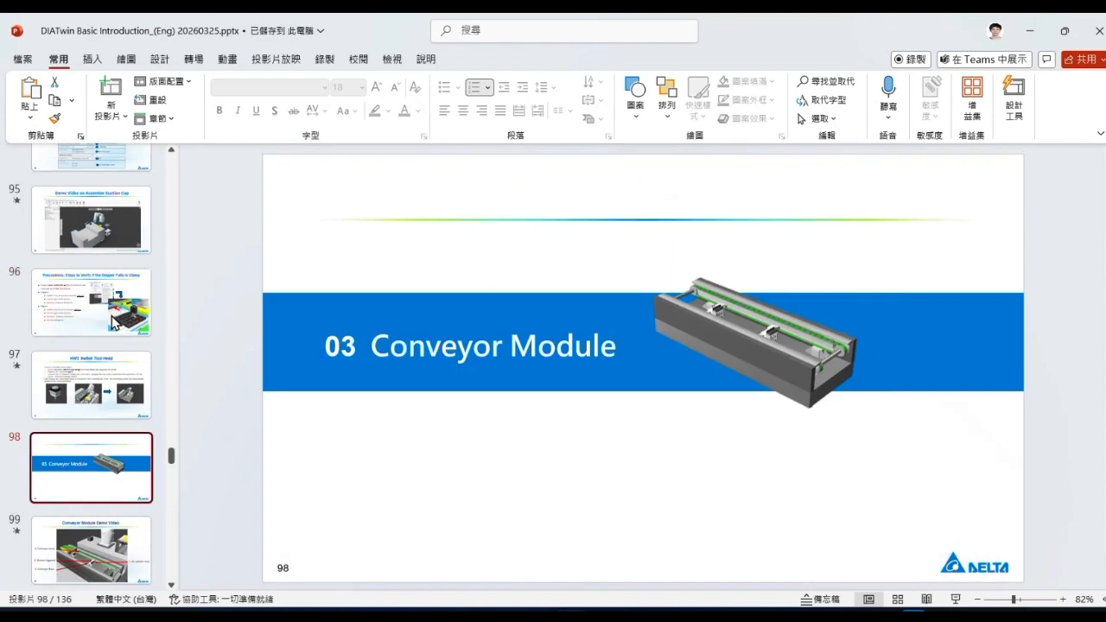
key(Down)
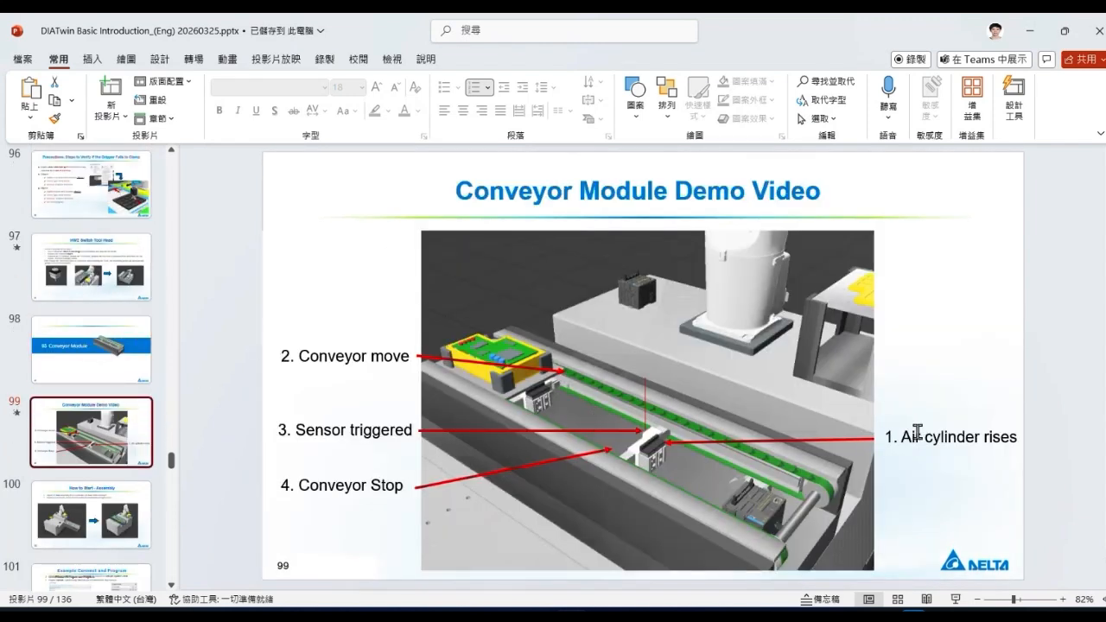
Play the conveyor demo video to see the cylinder, conveyor and sensor sequence, and bring up the following slide thumbnails.
mouse_move(681, 453)
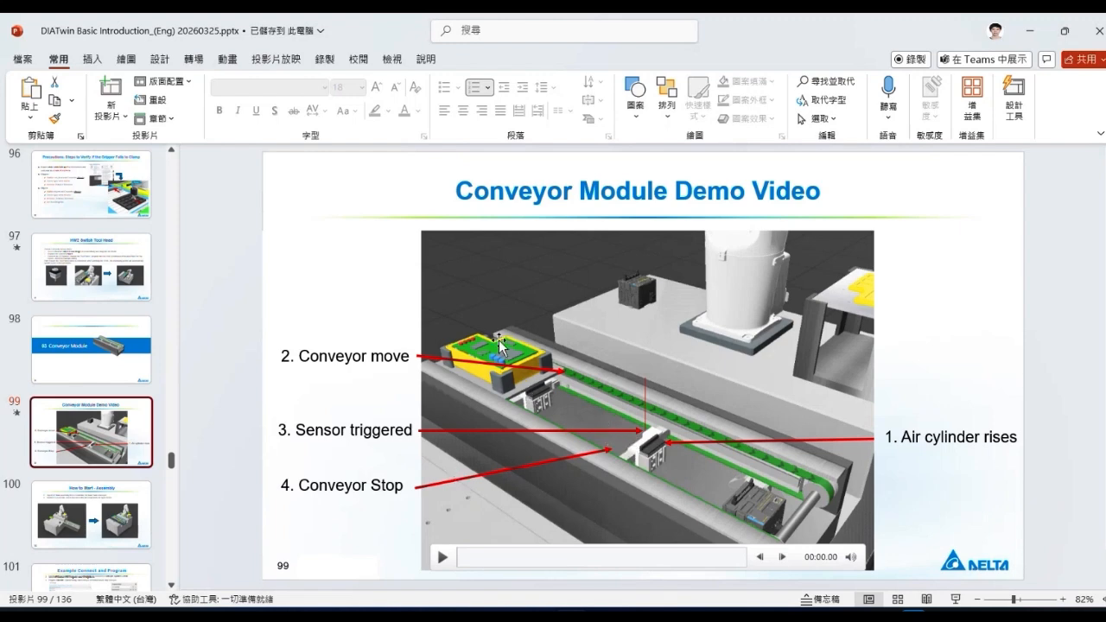
click(445, 559)
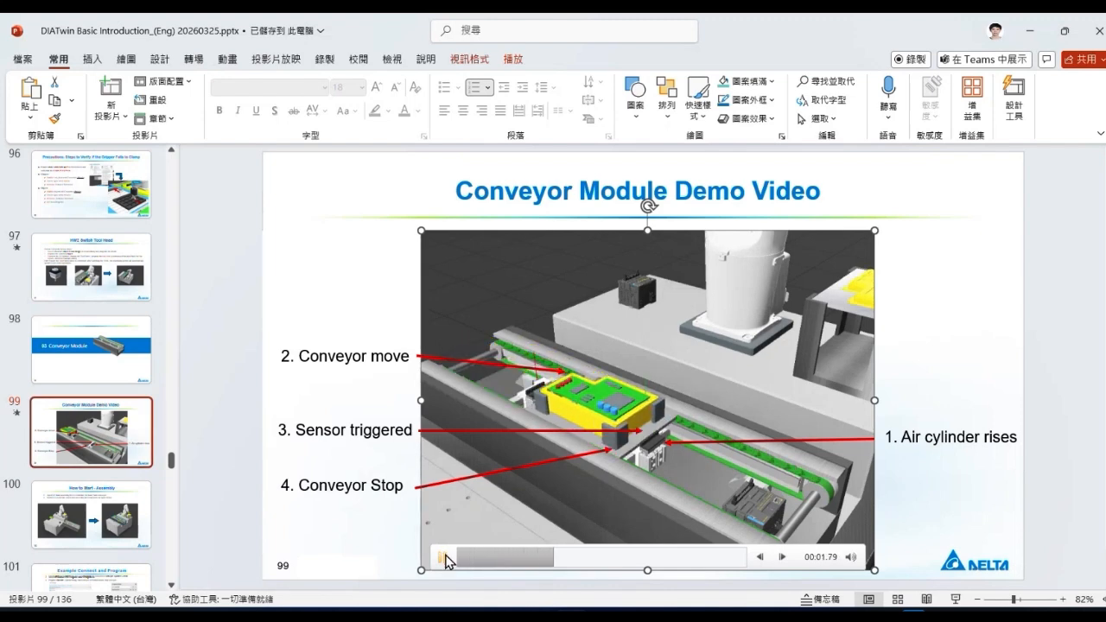
click(444, 559)
click(86, 449)
scroll(48, 490, down, 3)
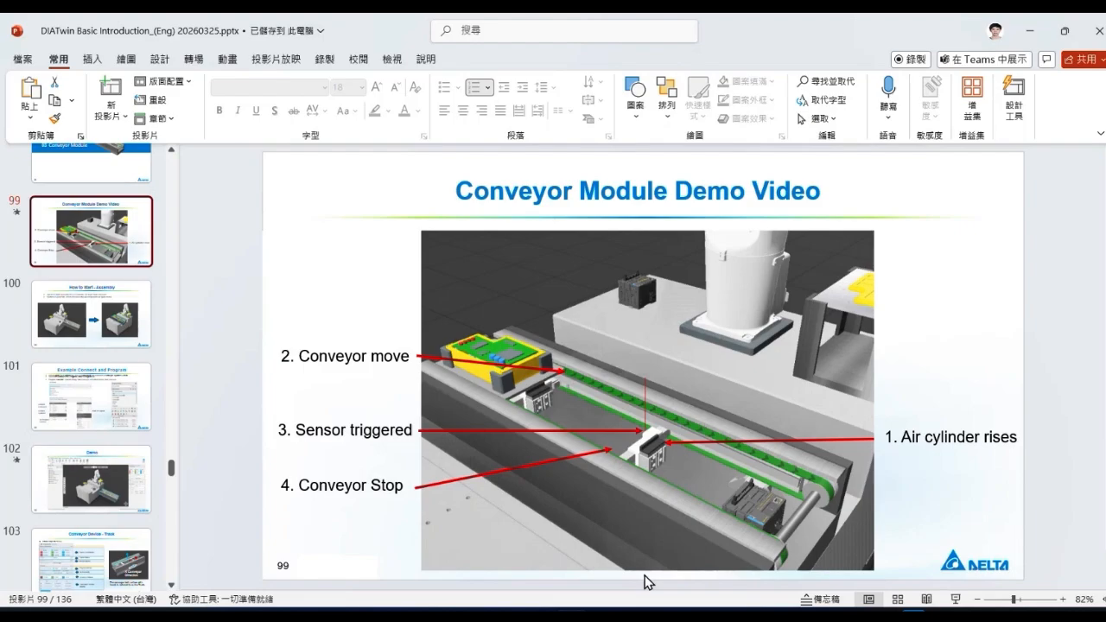
Switch back to DIATwin Creator and attach the Dual Track Conveyor to the slot on the Automatic Assembly Machine's recessed table with the Slot tool.
key(alt+Tab)
scroll(565, 364, down, 3)
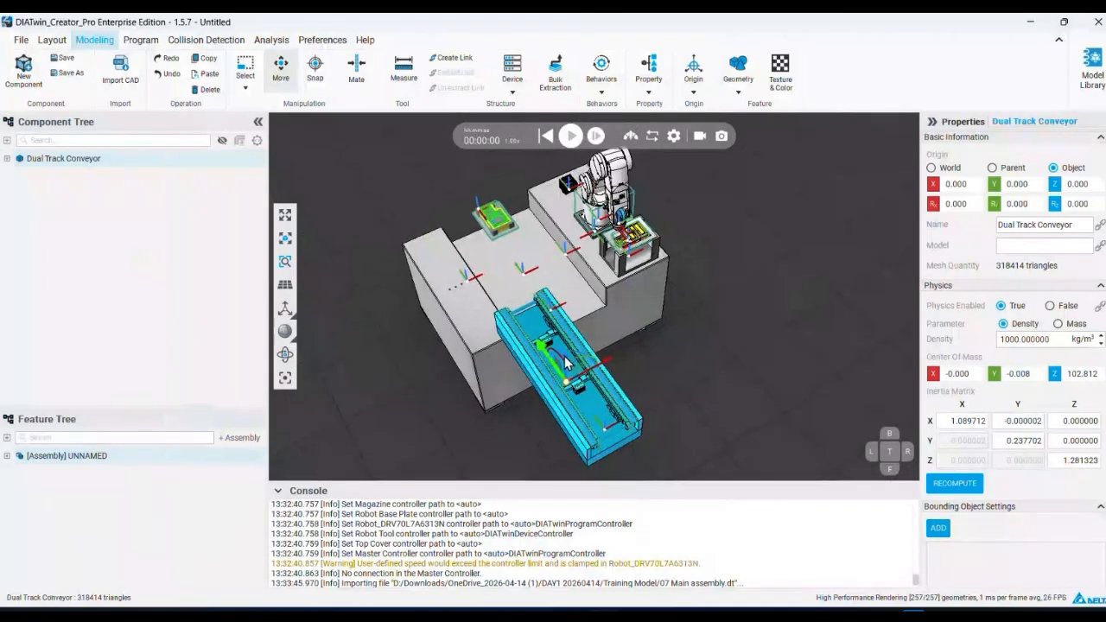
middle_drag(563, 394, 501, 363)
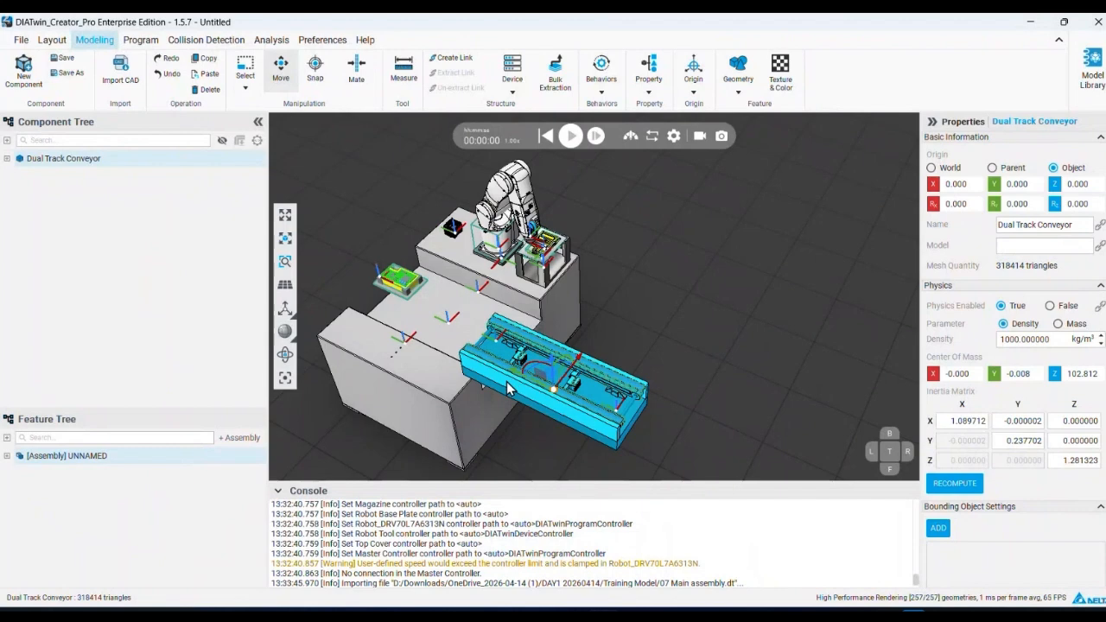
scroll(515, 389, up, 2)
click(52, 40)
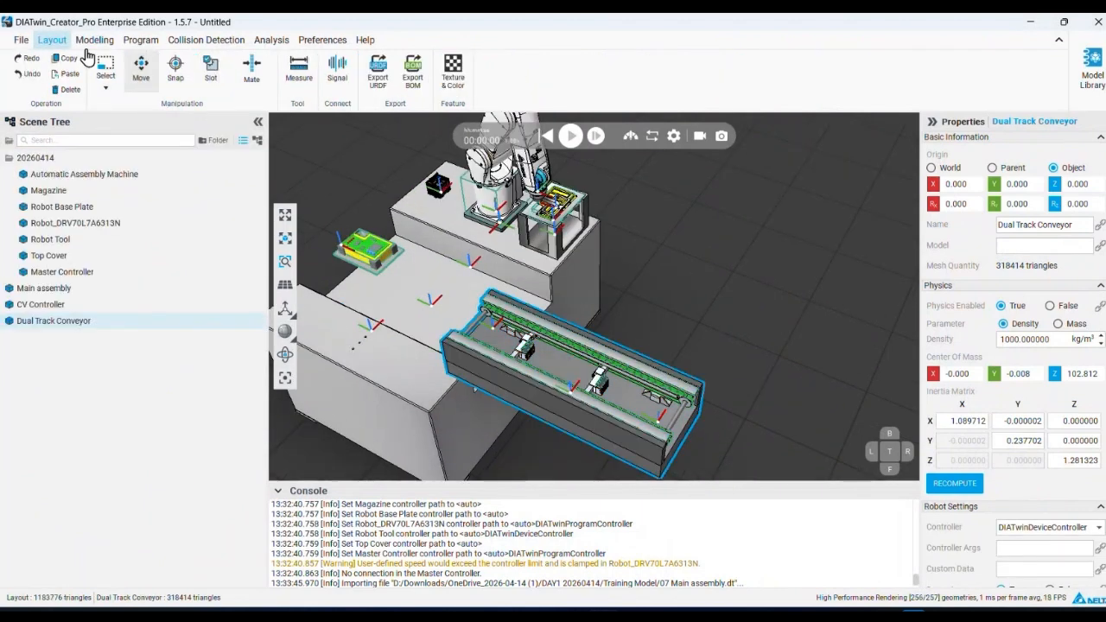
click(211, 70)
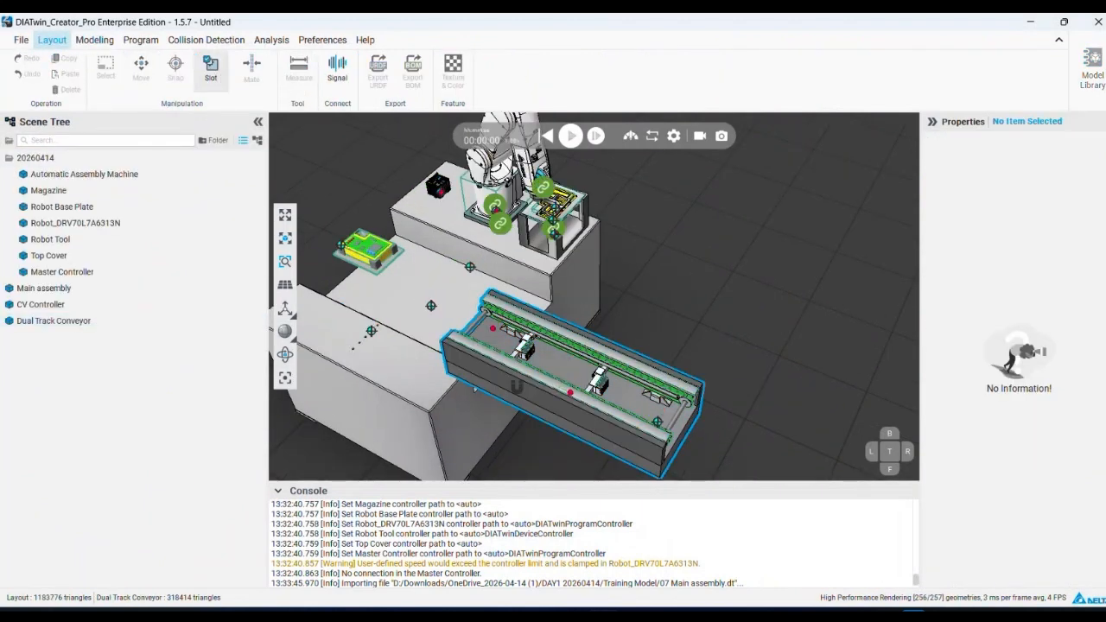
click(462, 348)
drag(463, 349, 383, 314)
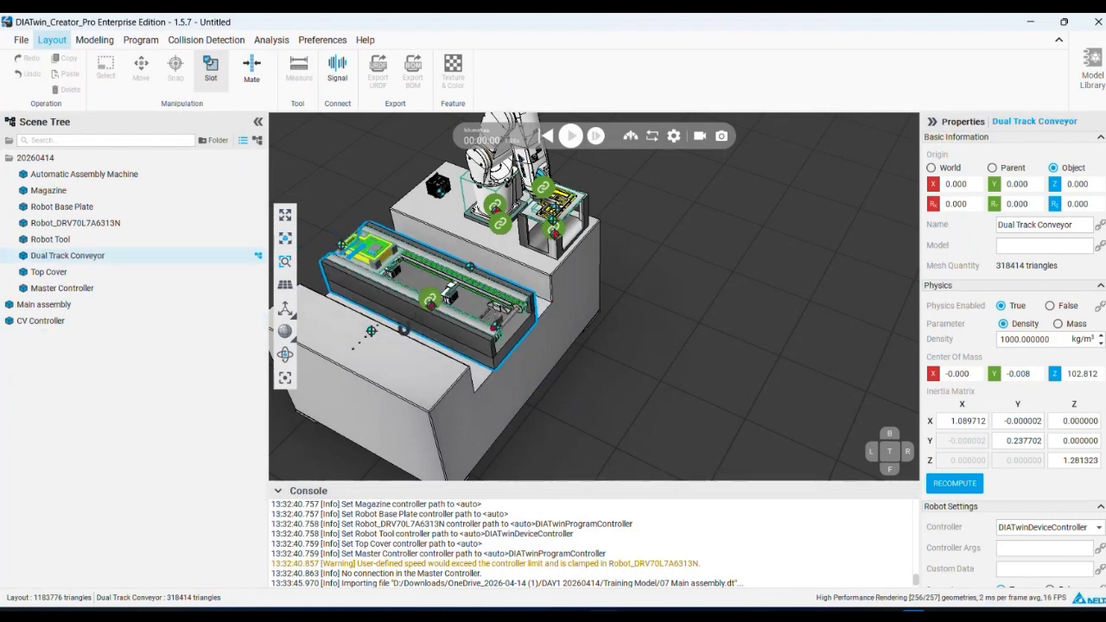
click(212, 70)
Select the CV Controller at the end of the conveyor, examine its placement, and open the component in the modeling workspace.
scroll(447, 314, up, 4)
middle_drag(447, 315, 439, 356)
scroll(492, 350, up, 2)
click(492, 350)
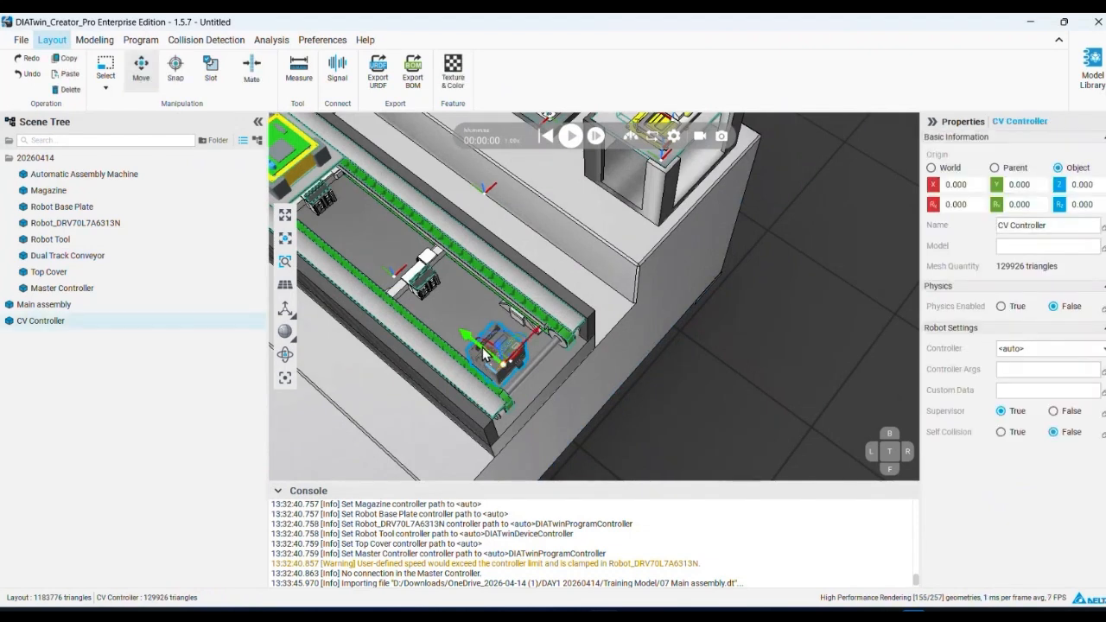
middle_drag(487, 301, 662, 365)
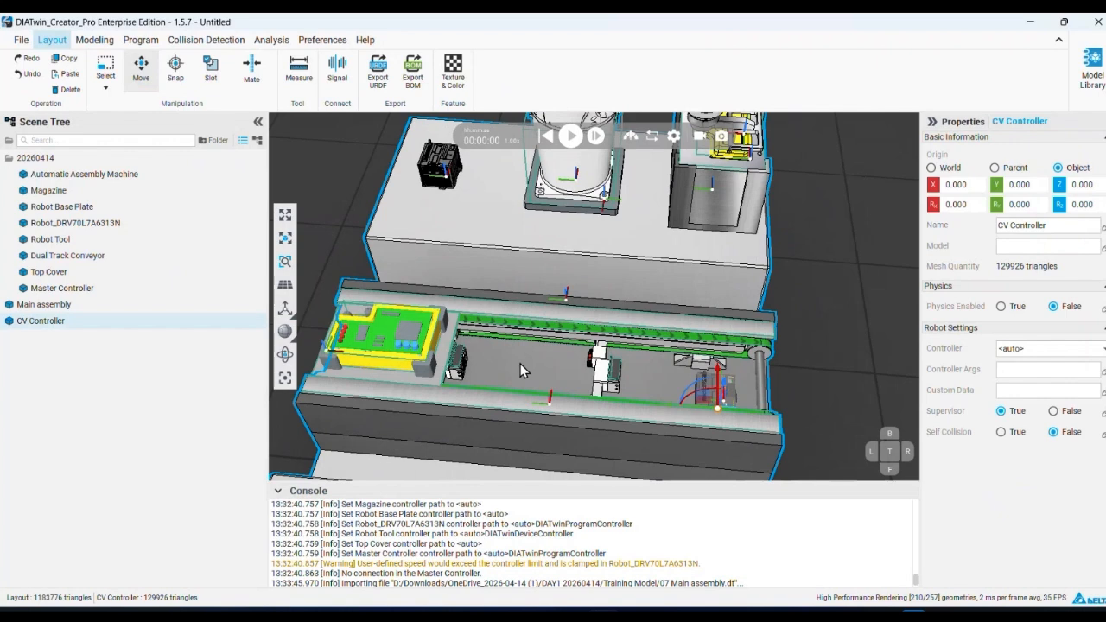
click(94, 39)
scroll(528, 317, down, 5)
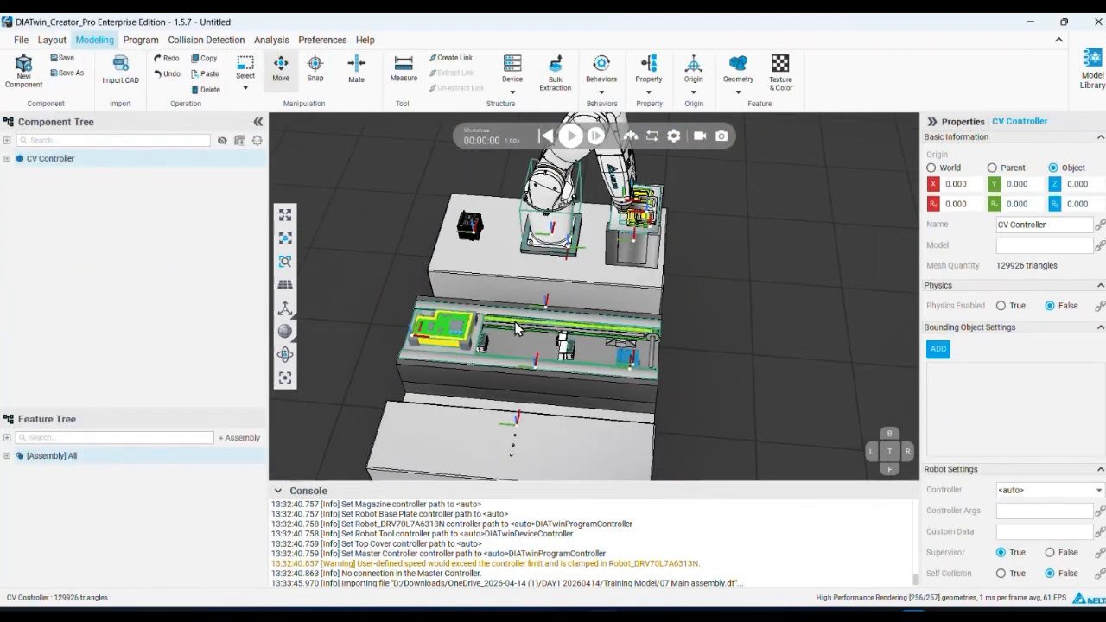
Switch to the Teams training meeting, admit the participant waiting in the lobby, and return to DIATwin Creator.
mouse_move(465, 605)
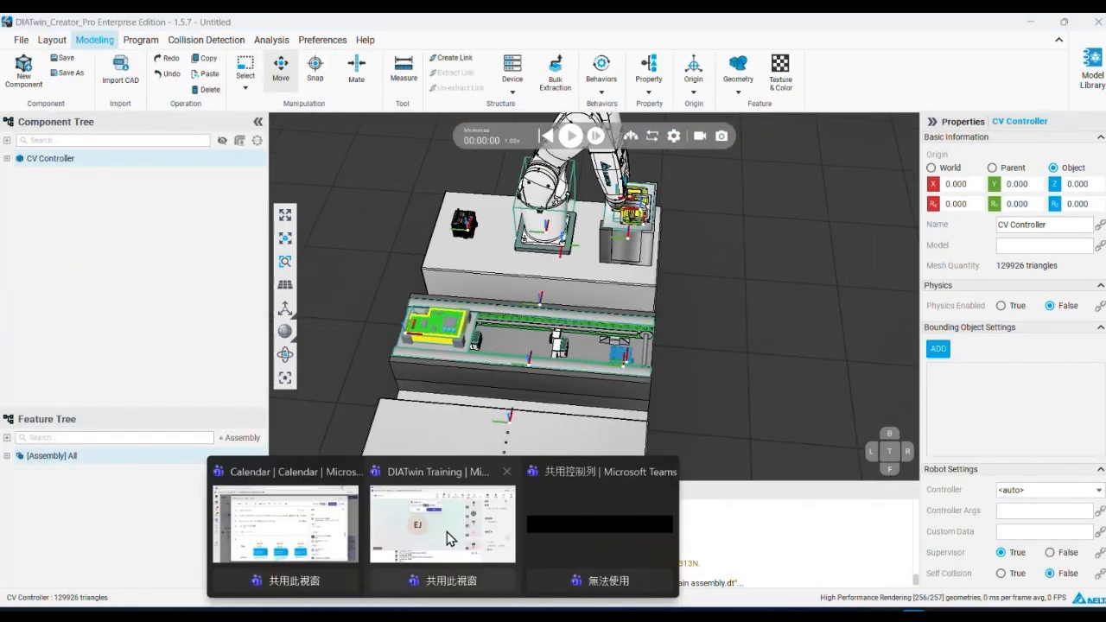
click(450, 538)
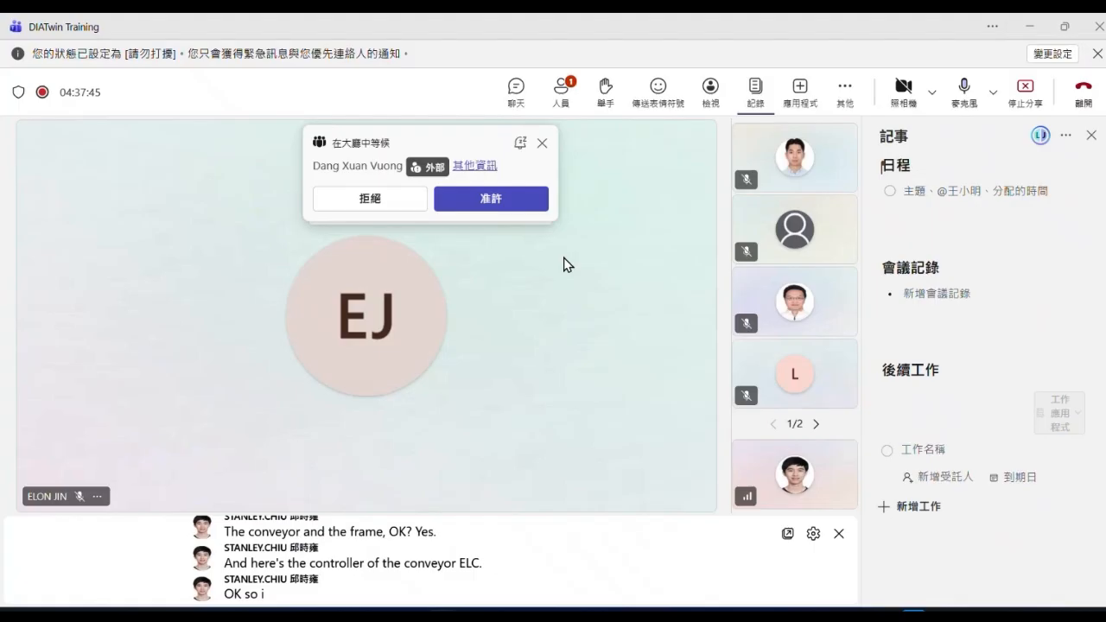
click(489, 204)
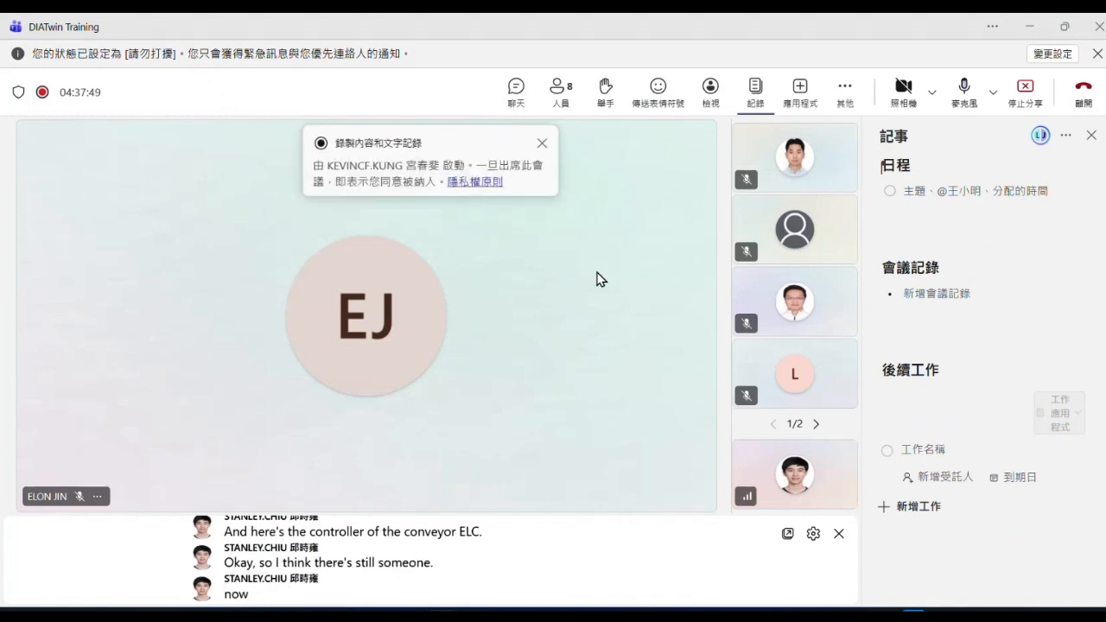
key(alt+Tab)
Check the imported component files in the Training Model folder, and select the Machine Base and the conveyor's Table in the model.
scroll(735, 389, down, 1)
middle_drag(760, 389, 728, 347)
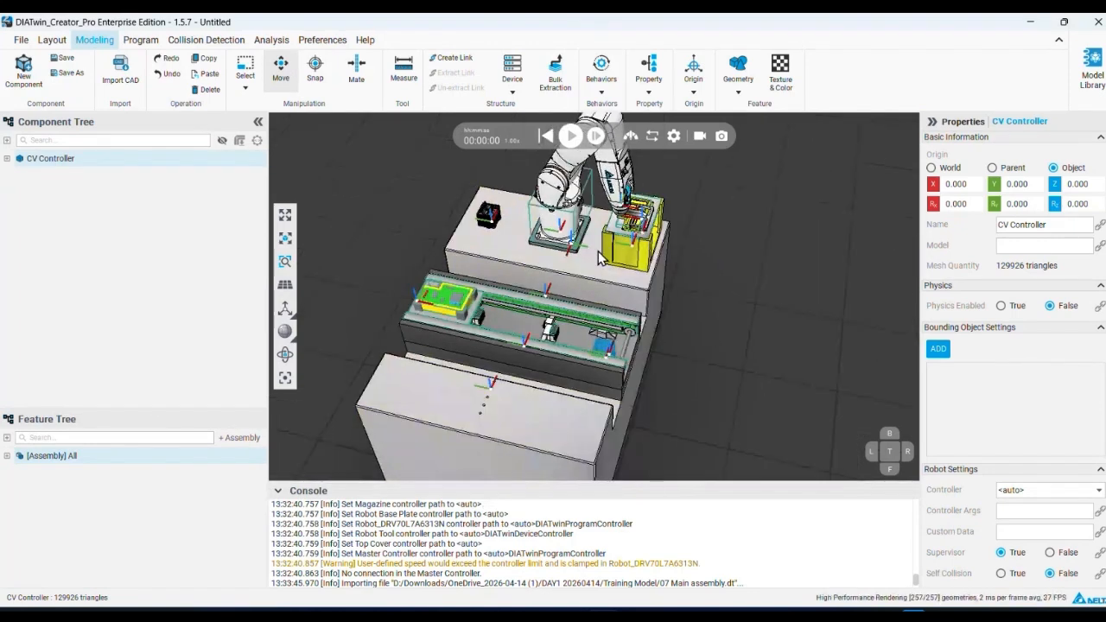
click(346, 613)
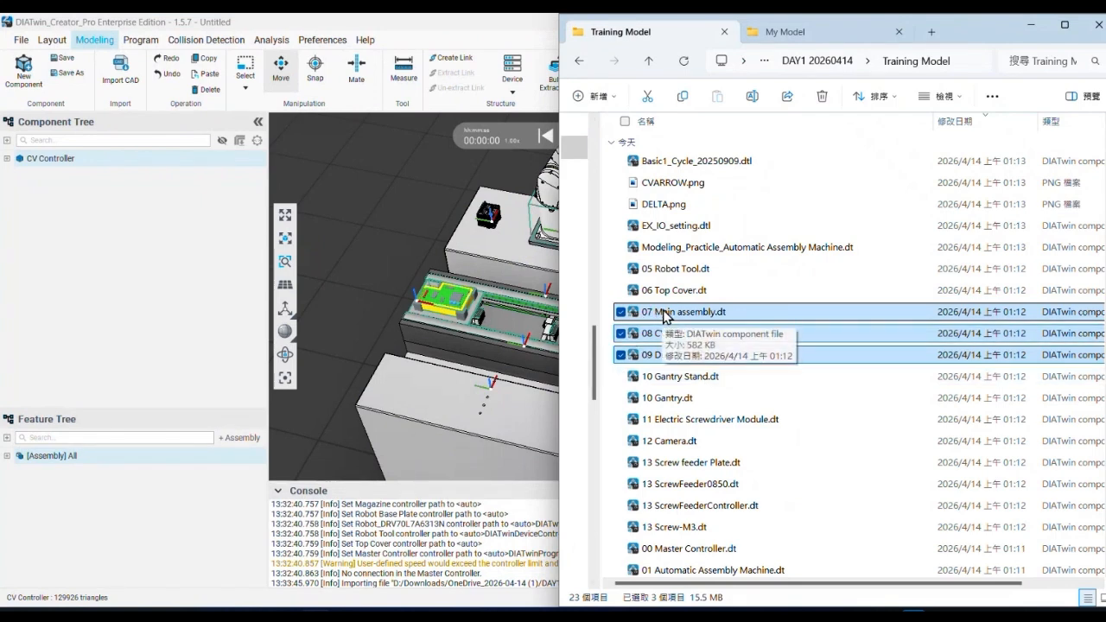
drag(691, 311, 521, 321)
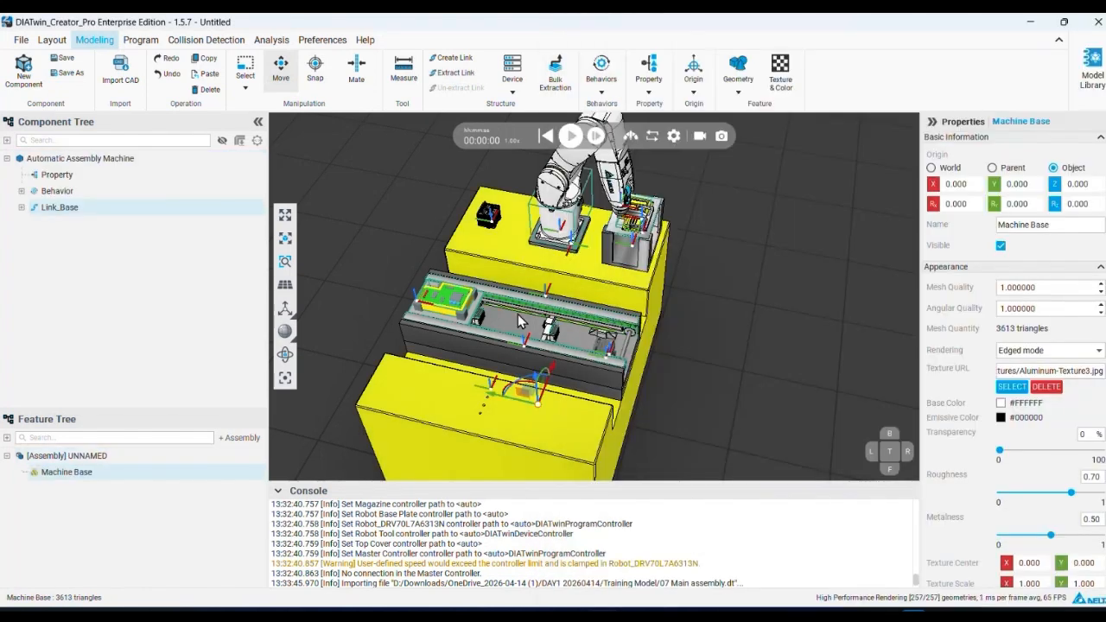
click(519, 322)
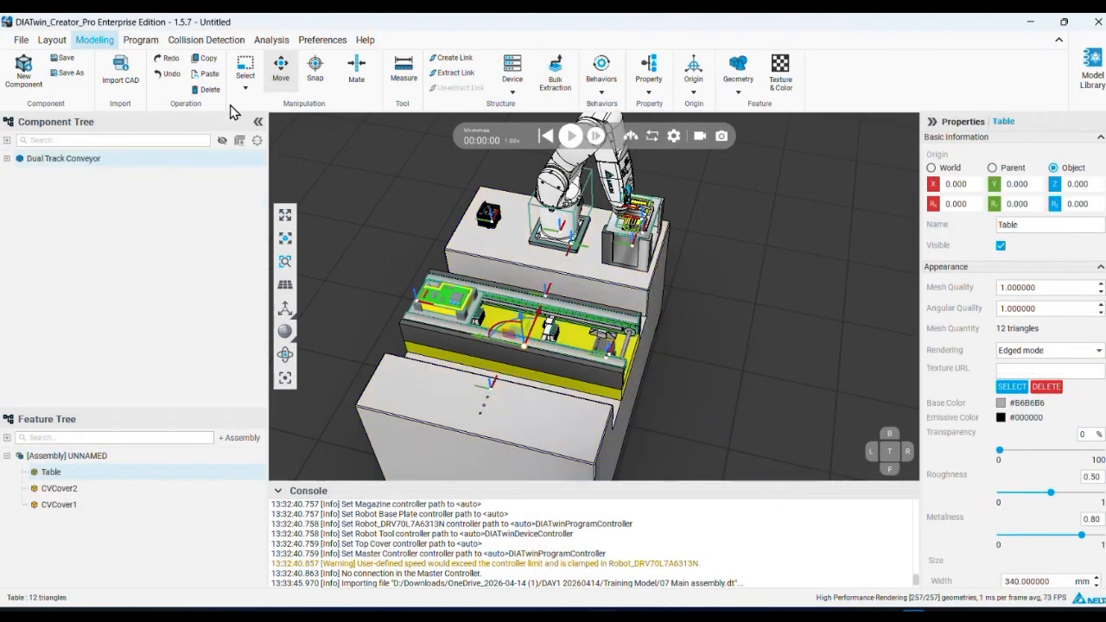
Reopen the Dual Track Conveyor in the modeling workspace, list its behaviors, and inspect the settings of Conveyor Behavior 1.
click(55, 41)
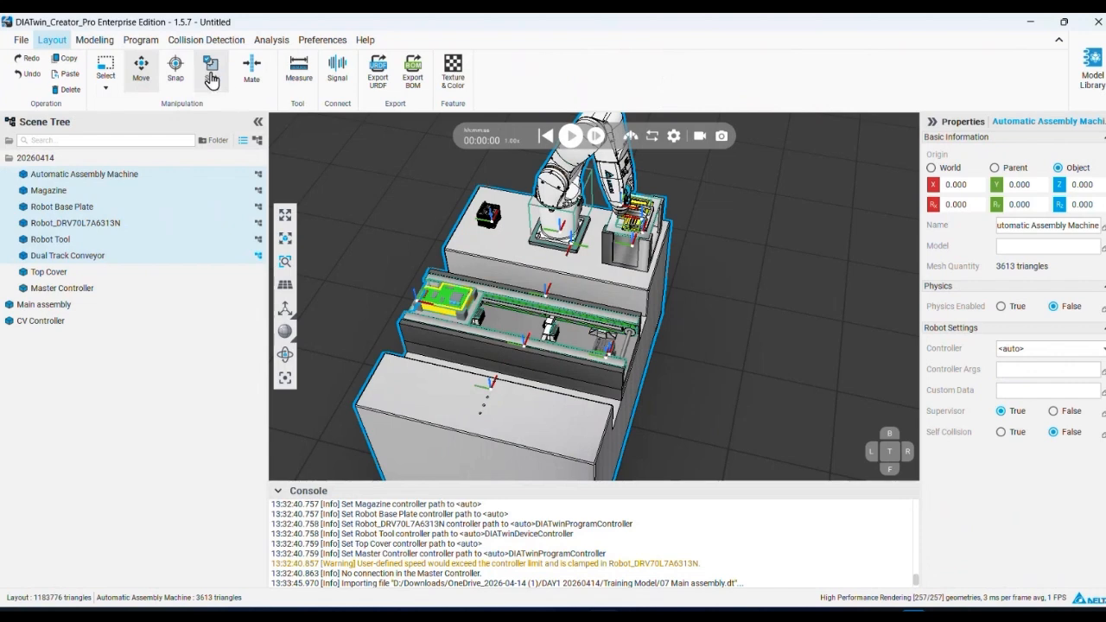
scroll(497, 335, up, 4)
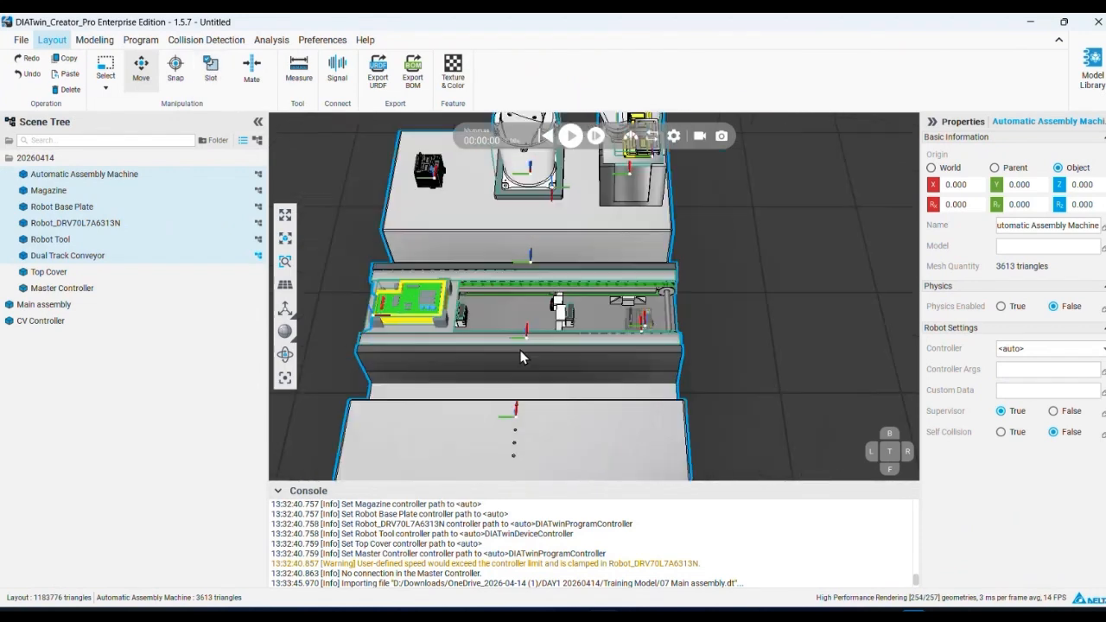
click(109, 46)
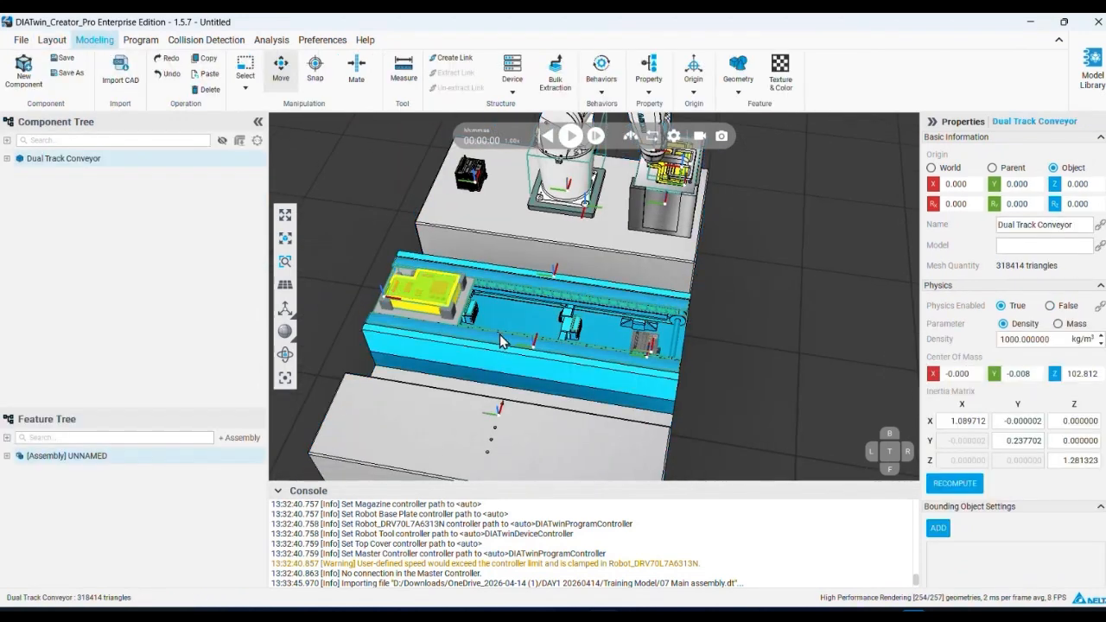
double_click(17, 160)
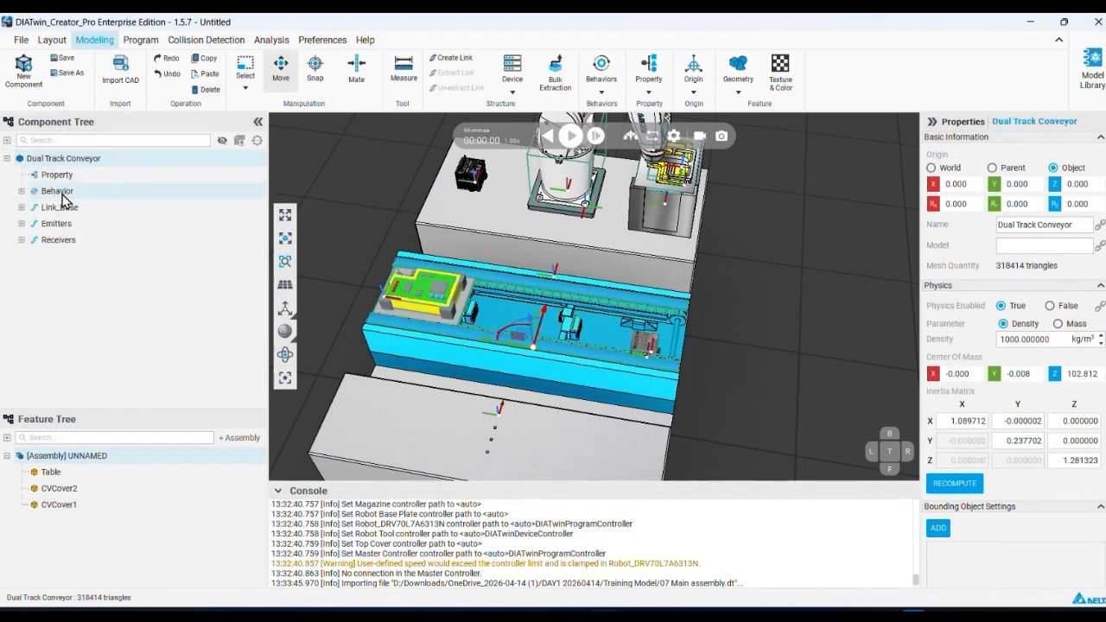
double_click(31, 194)
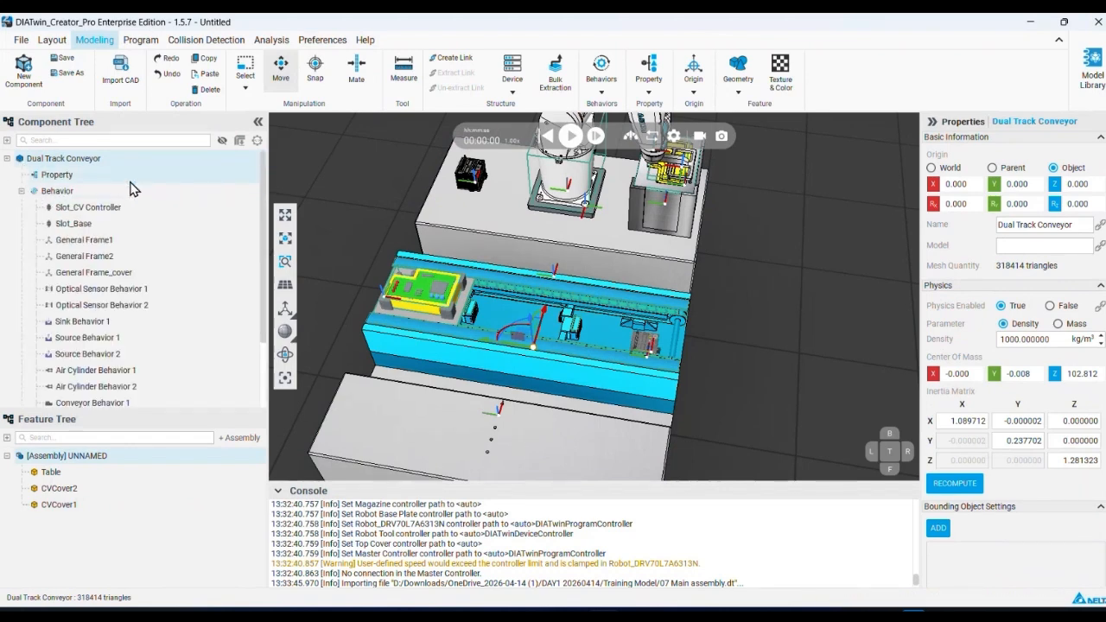
scroll(166, 269, down, 2)
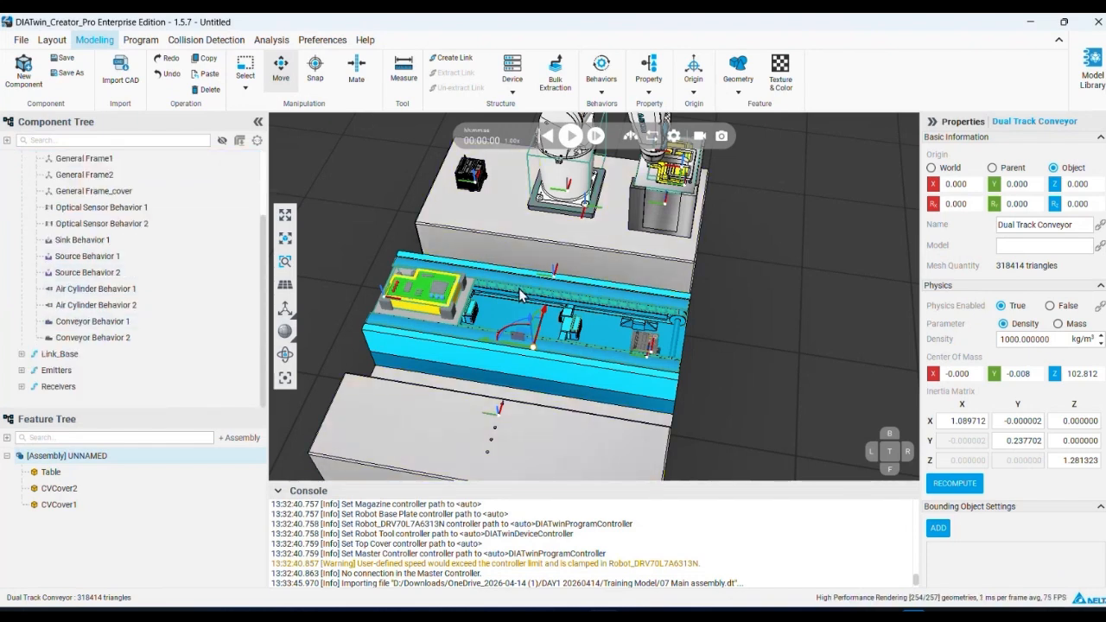
click(121, 326)
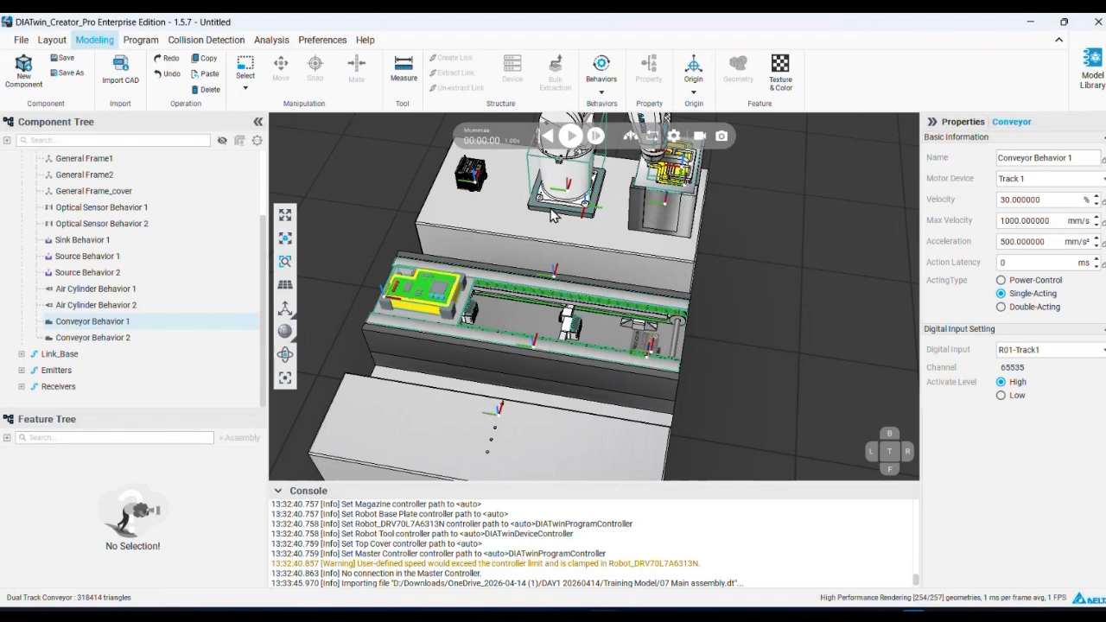
Expand Link_Base in the component structure and select Track 1 to locate it on the conveyor.
click(21, 354)
scroll(74, 359, down, 2)
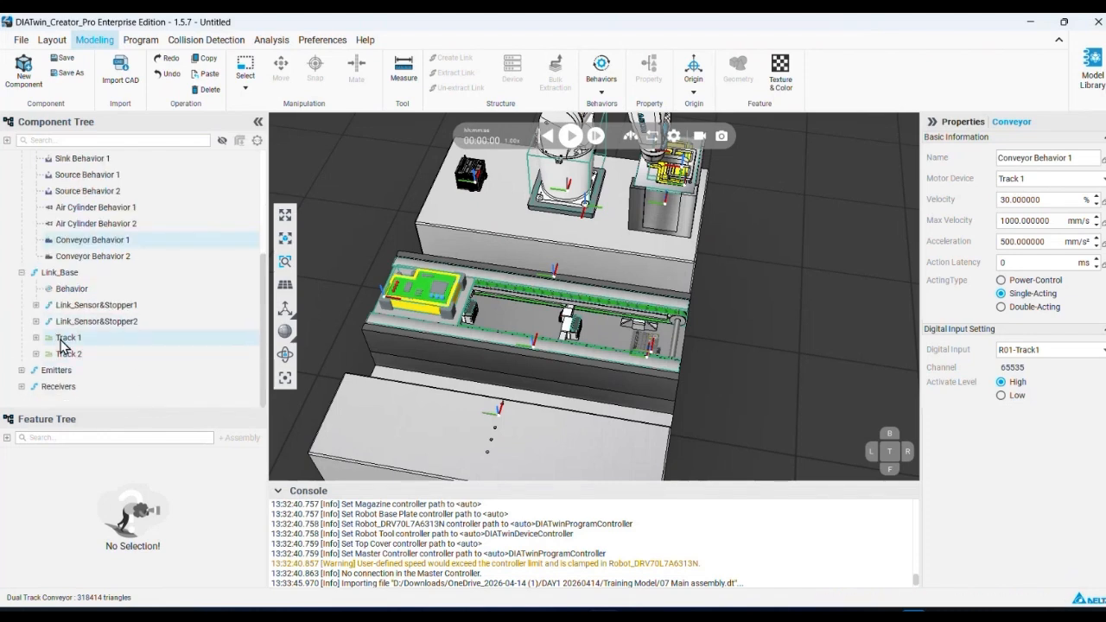
click(69, 339)
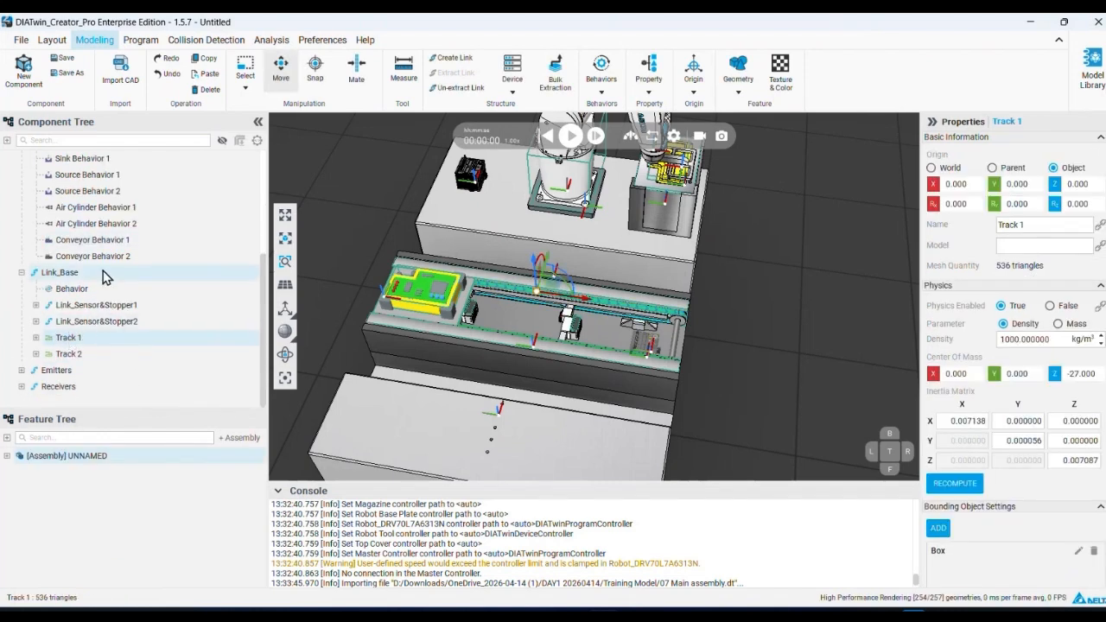
click(125, 140)
text(Tea)
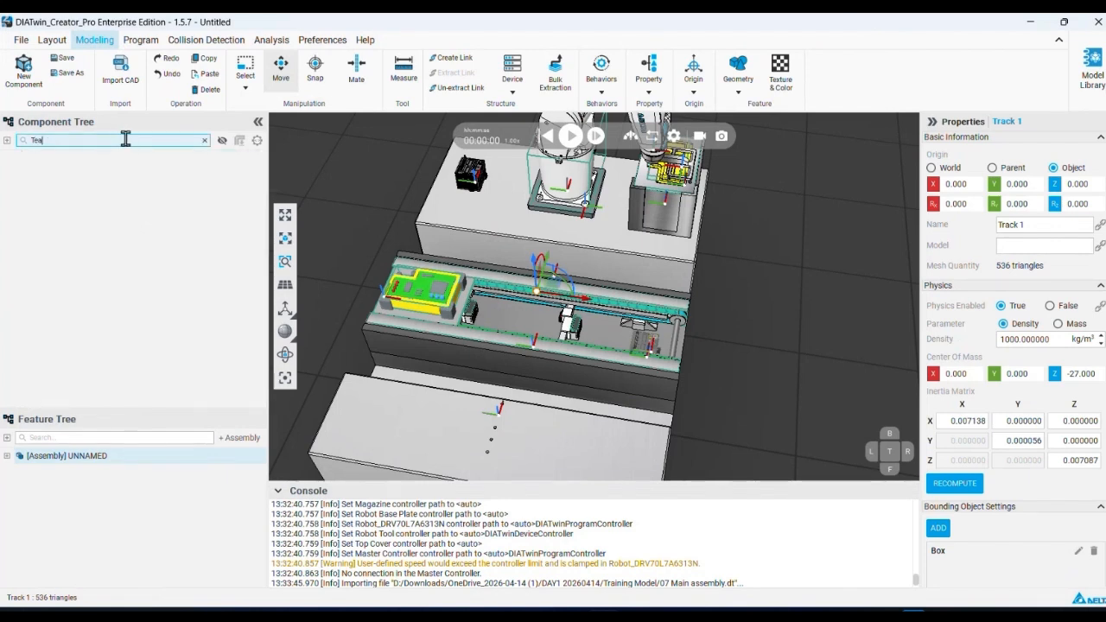
key(BackSpace)
key(BackSpace)
text(ra)
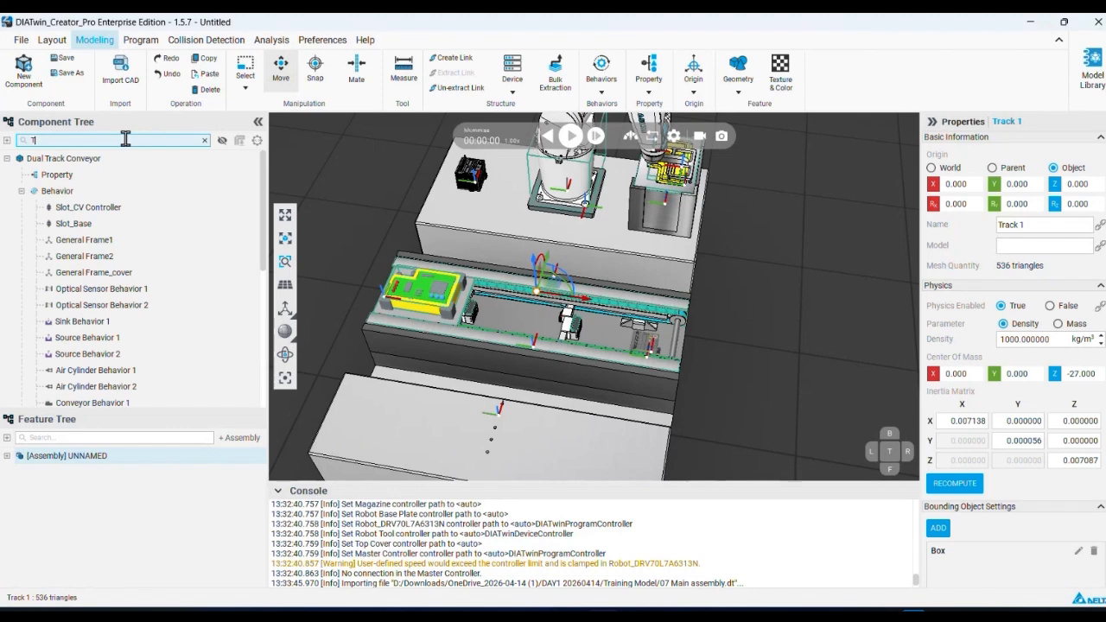
Examine Track 1 on the conveyor up close, and select Track 2 to compare the positions of both tracks.
scroll(104, 259, down, 5)
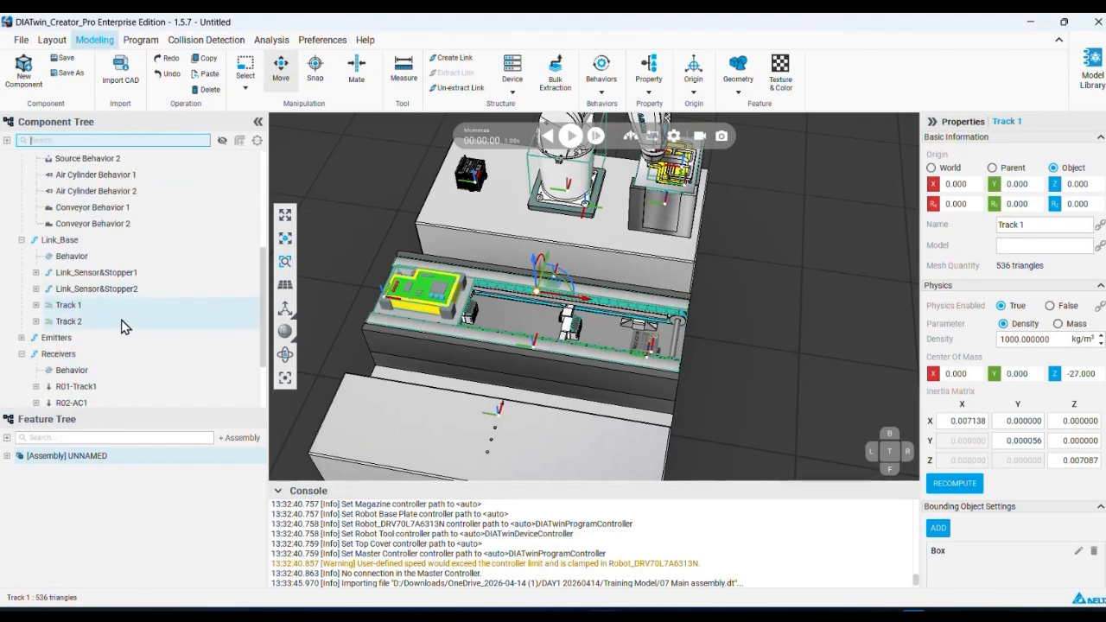
scroll(625, 300, up, 3)
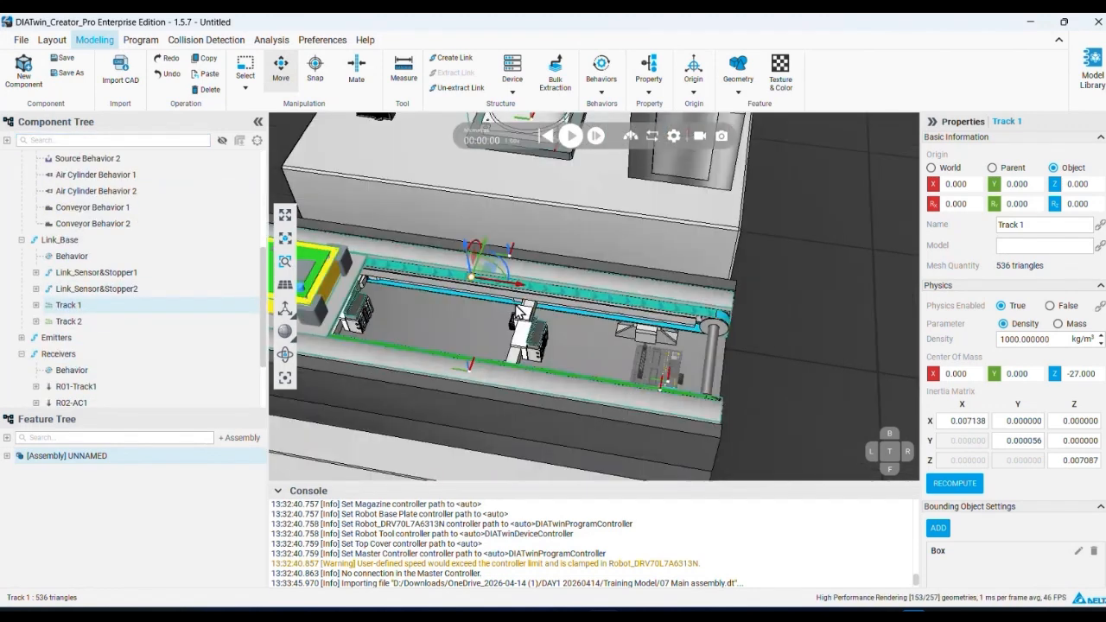
middle_drag(511, 311, 605, 314)
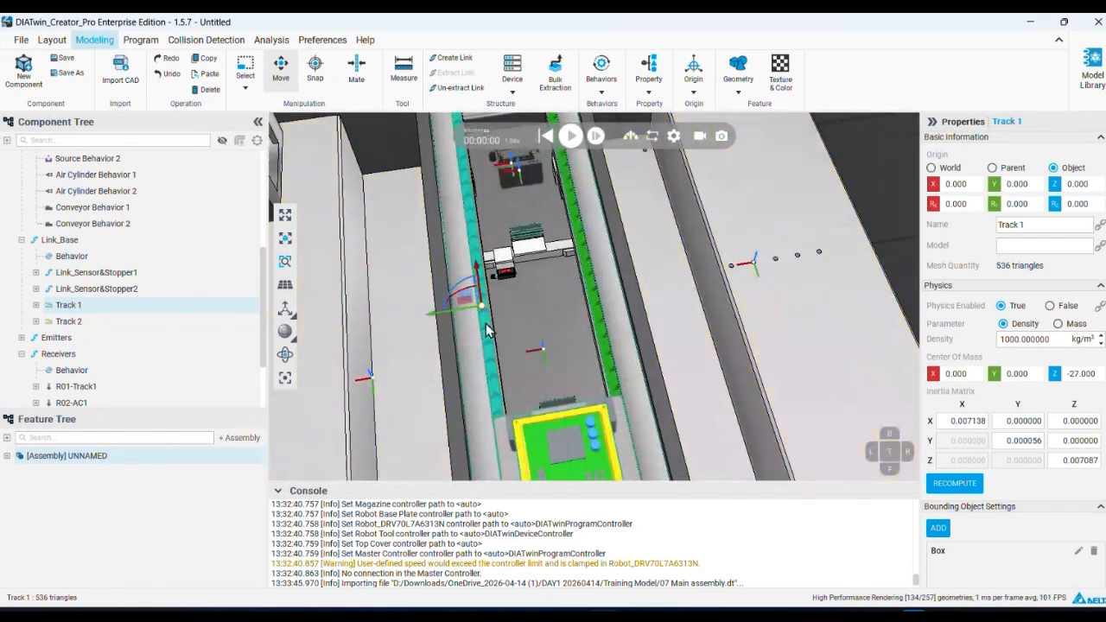
scroll(486, 339, down, 2)
click(116, 328)
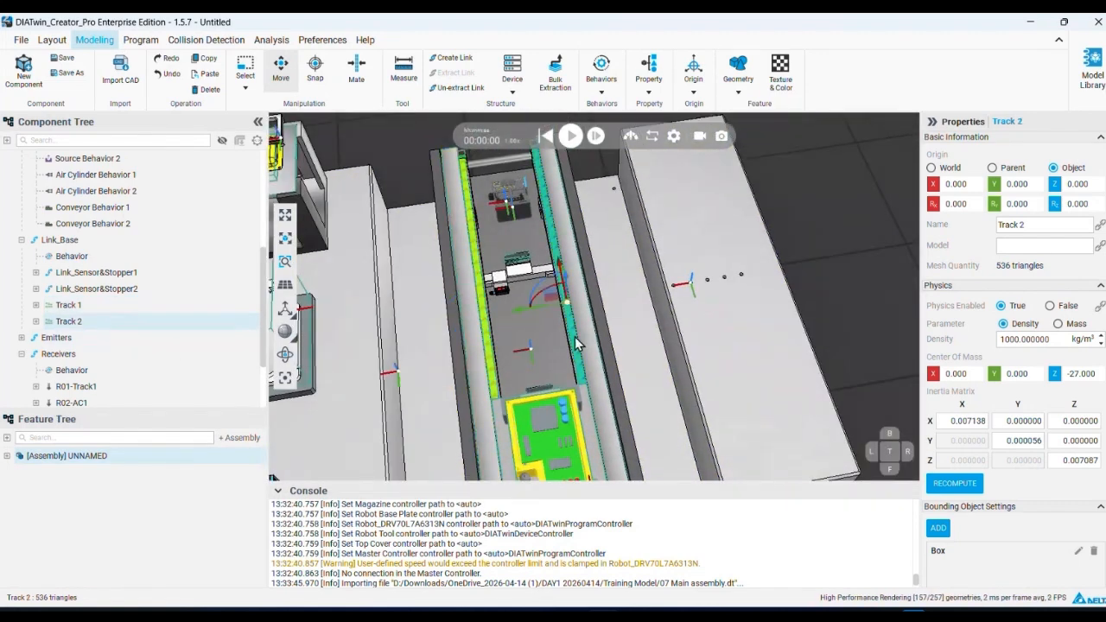
scroll(579, 324, down, 1)
middle_drag(580, 323, 546, 297)
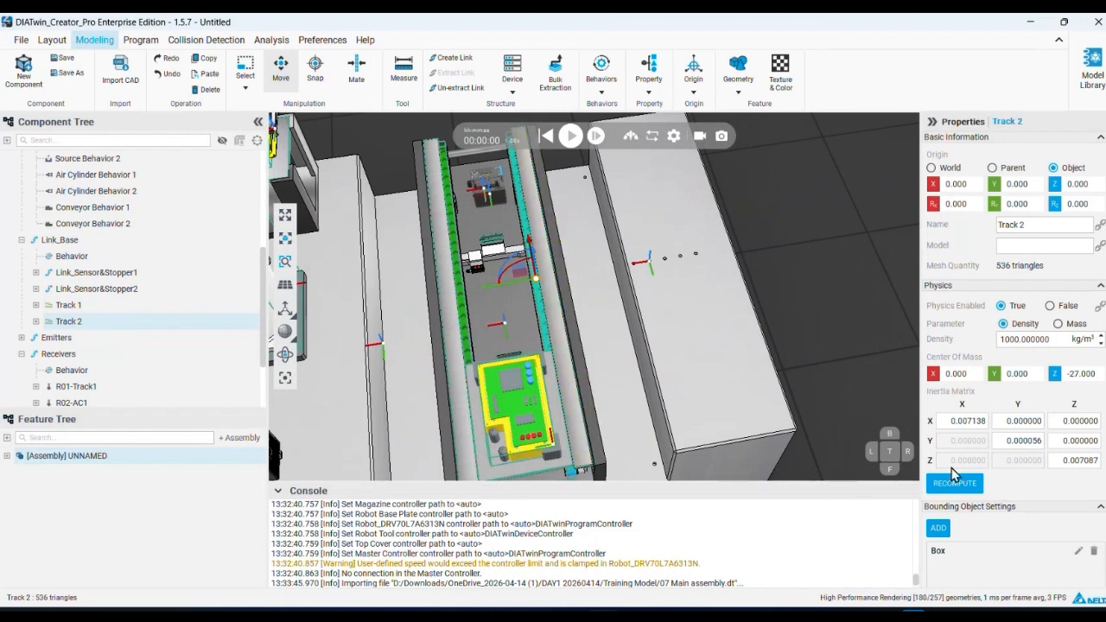
middle_drag(576, 343, 458, 280)
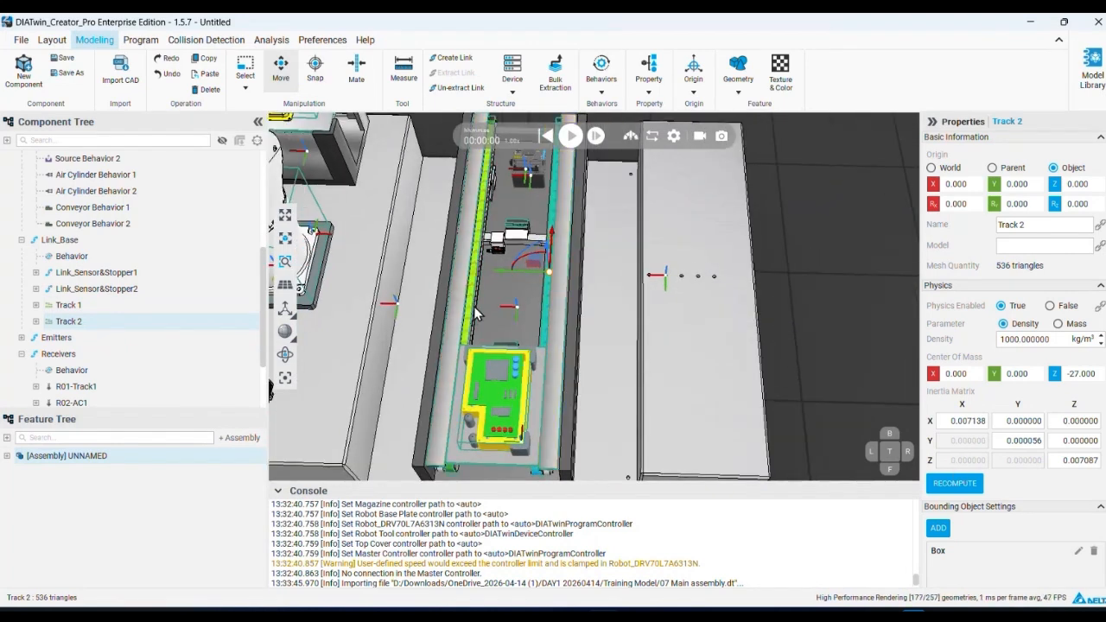
Select Track 1 and compare the motor device and digital input assignments of Conveyor Behavior 1 and Conveyor Behavior 2.
click(101, 307)
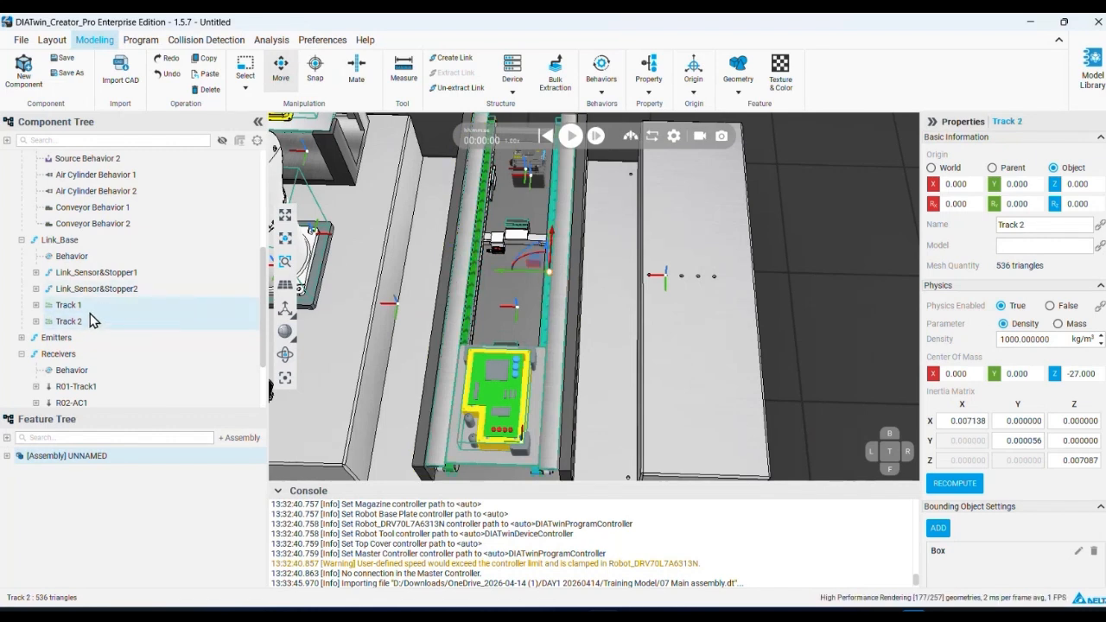
scroll(86, 313, up, 3)
scroll(86, 313, up, 1)
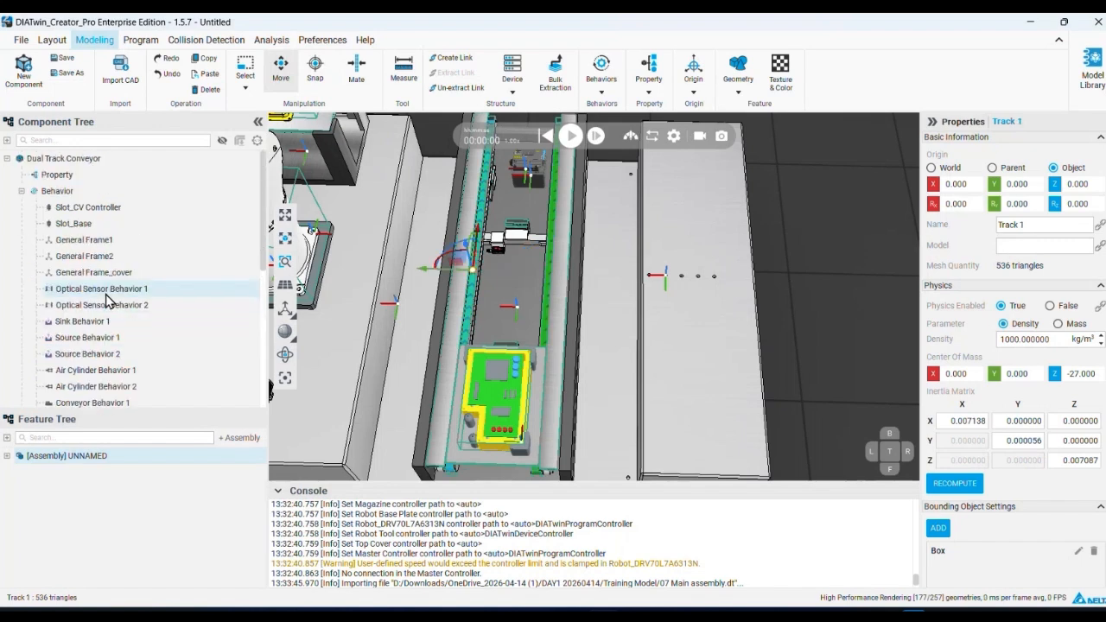
scroll(88, 313, down, 2)
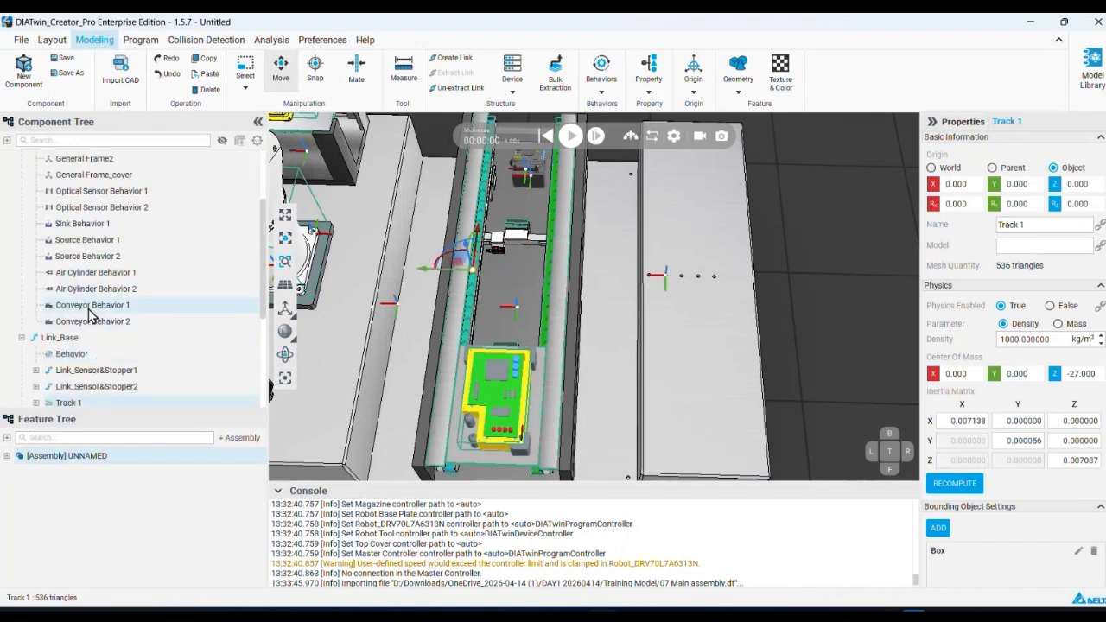
click(89, 312)
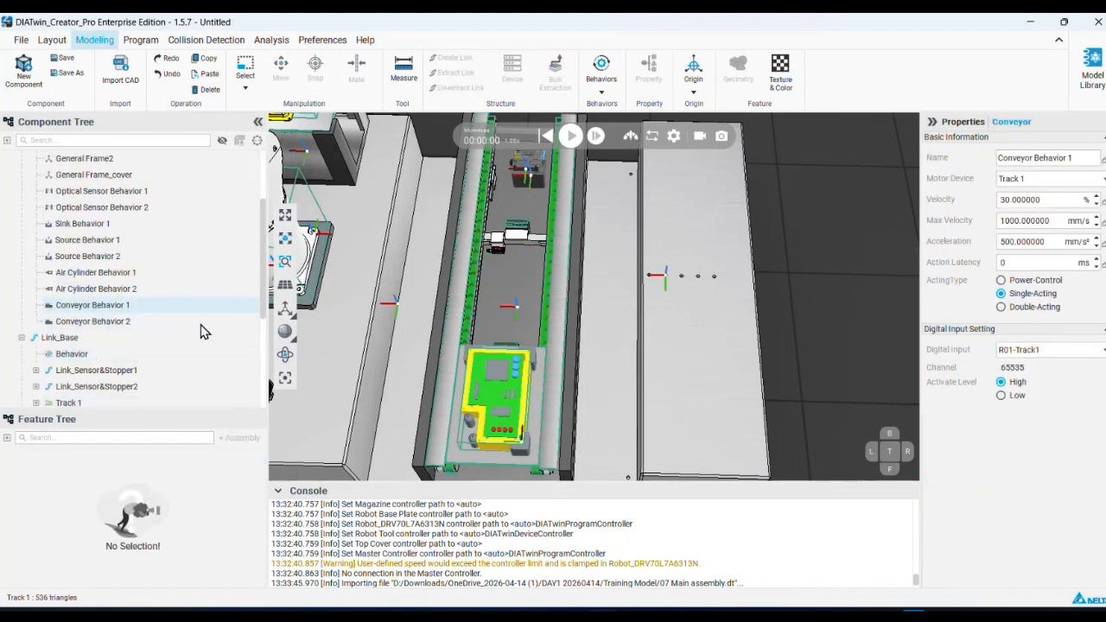
click(140, 321)
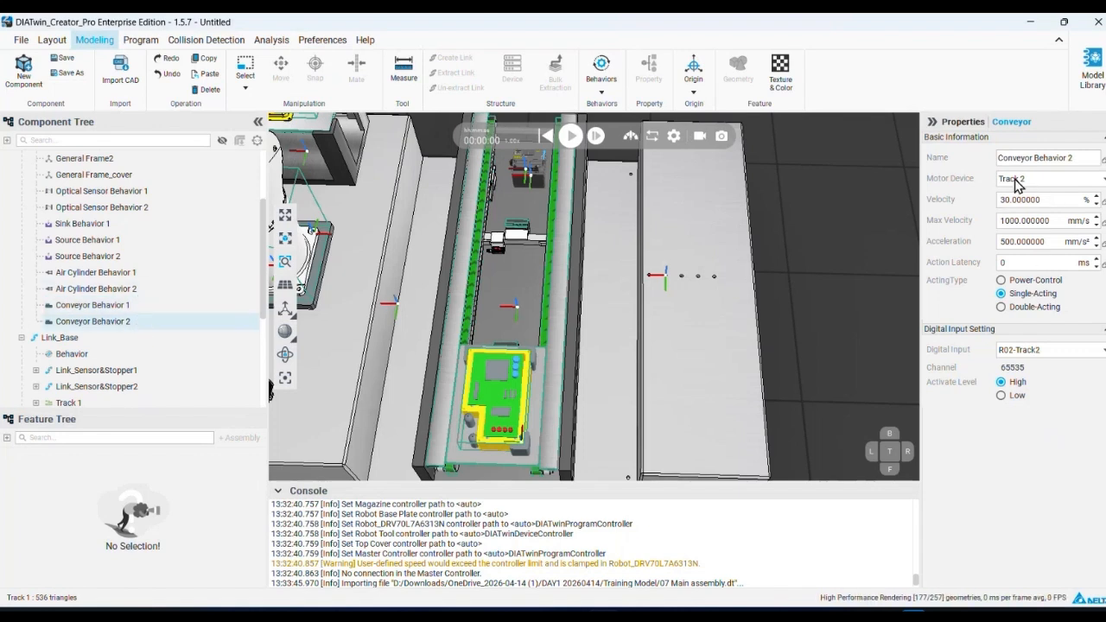
key(Up)
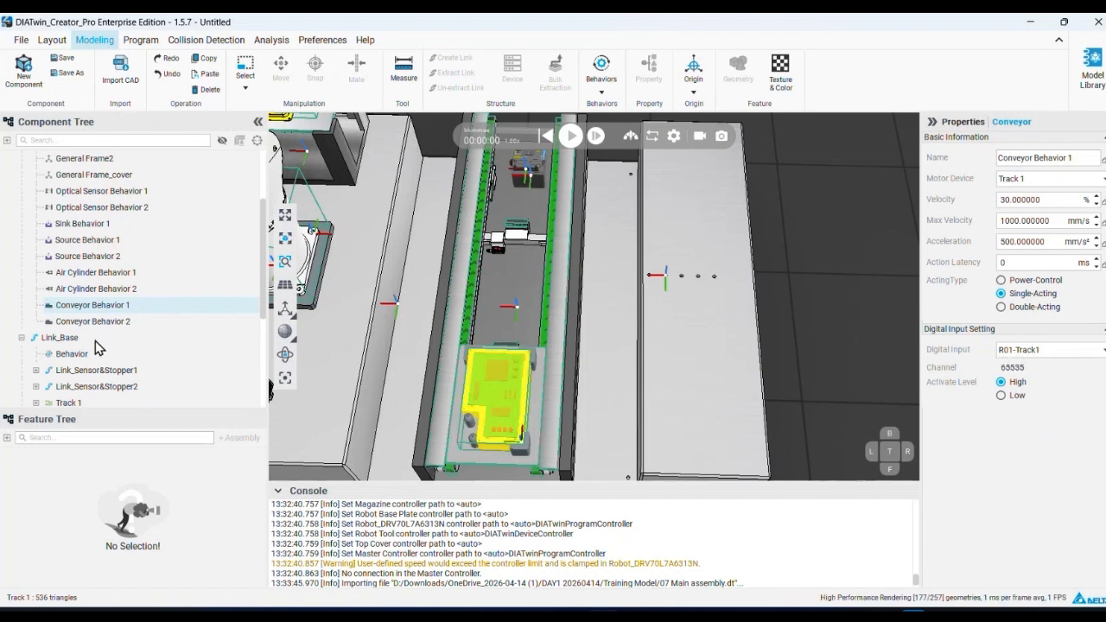
click(130, 323)
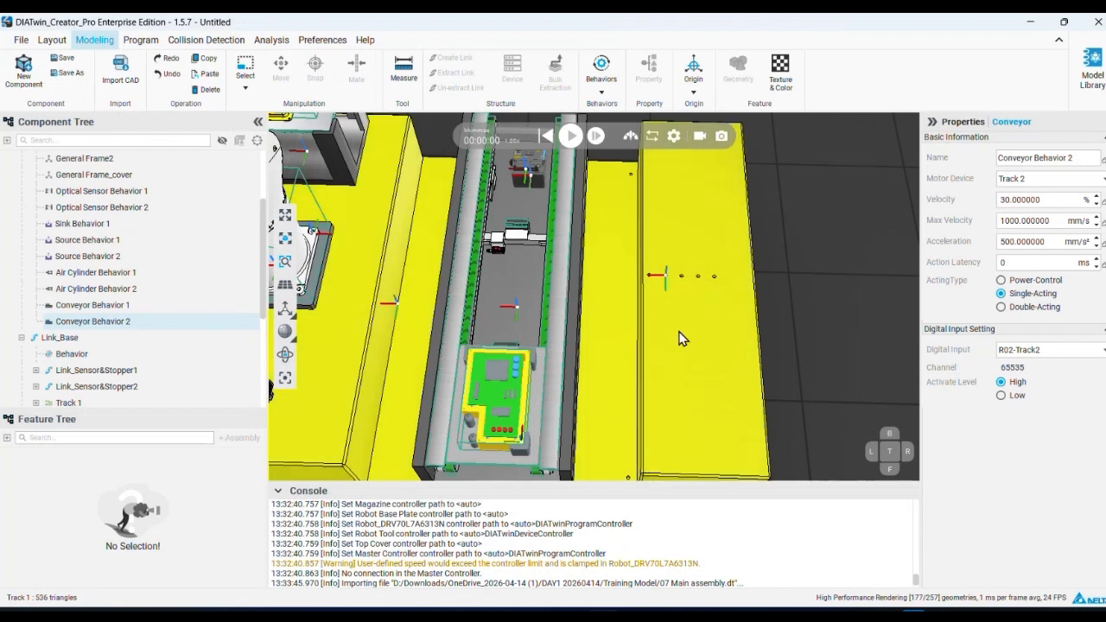
Select the CV Controller on the conveyor, list its emitters, and inspect the settings of E02-CVTrack.
middle_drag(682, 303, 503, 295)
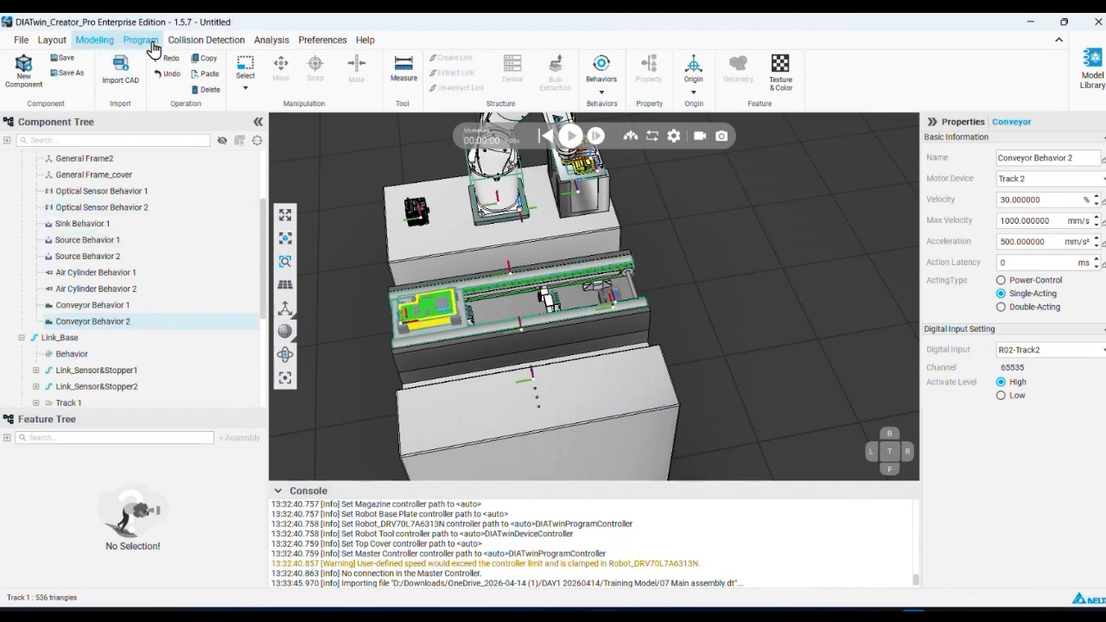
click(607, 301)
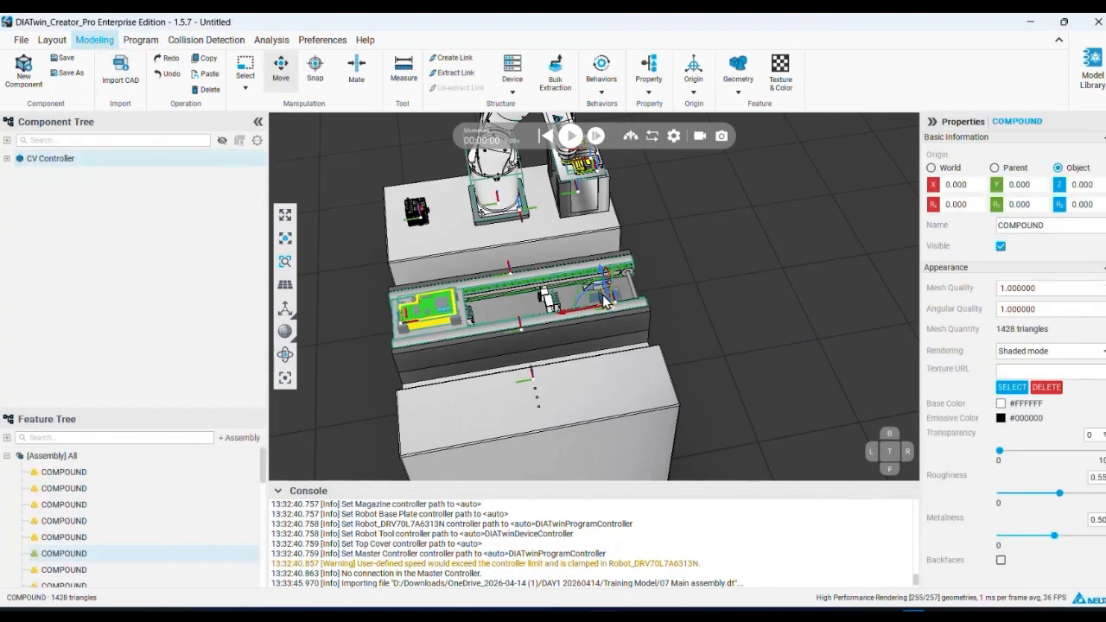
click(6, 160)
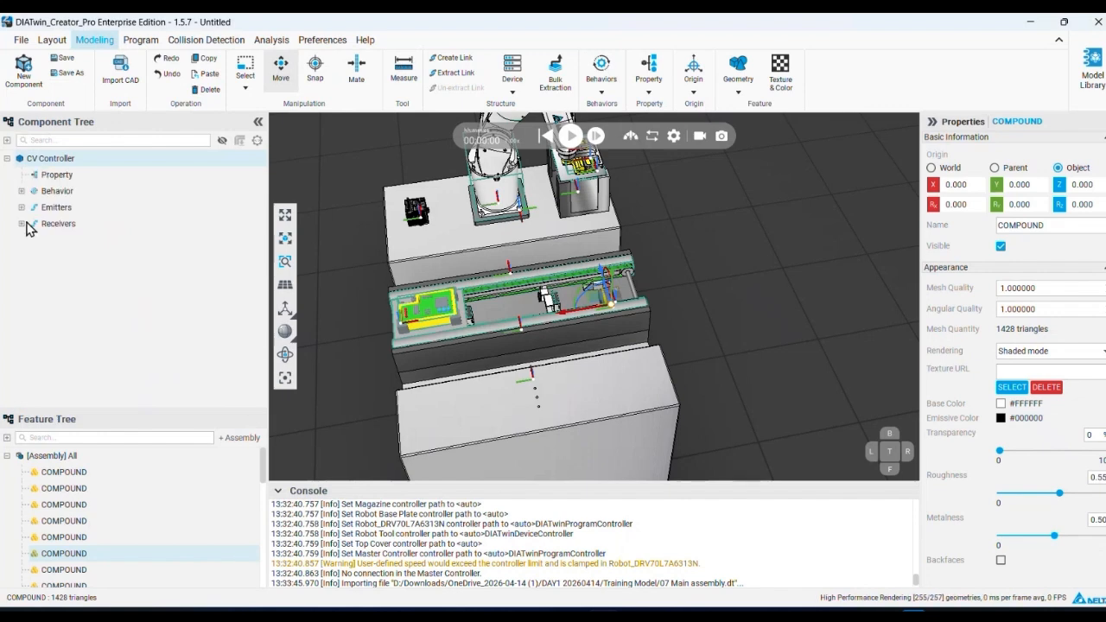
click(21, 209)
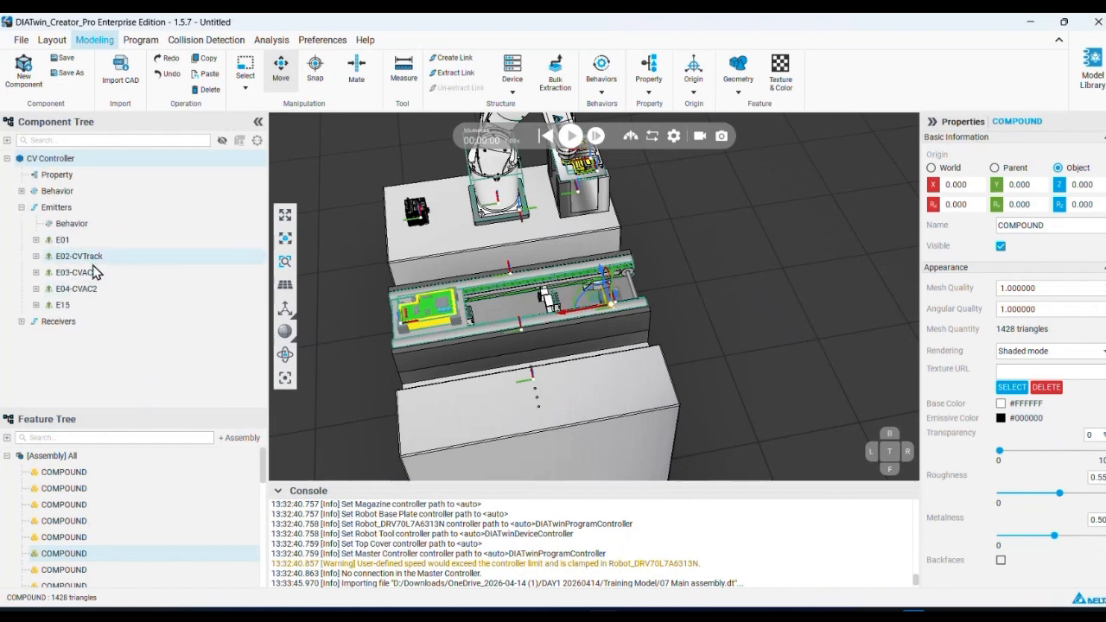
click(61, 260)
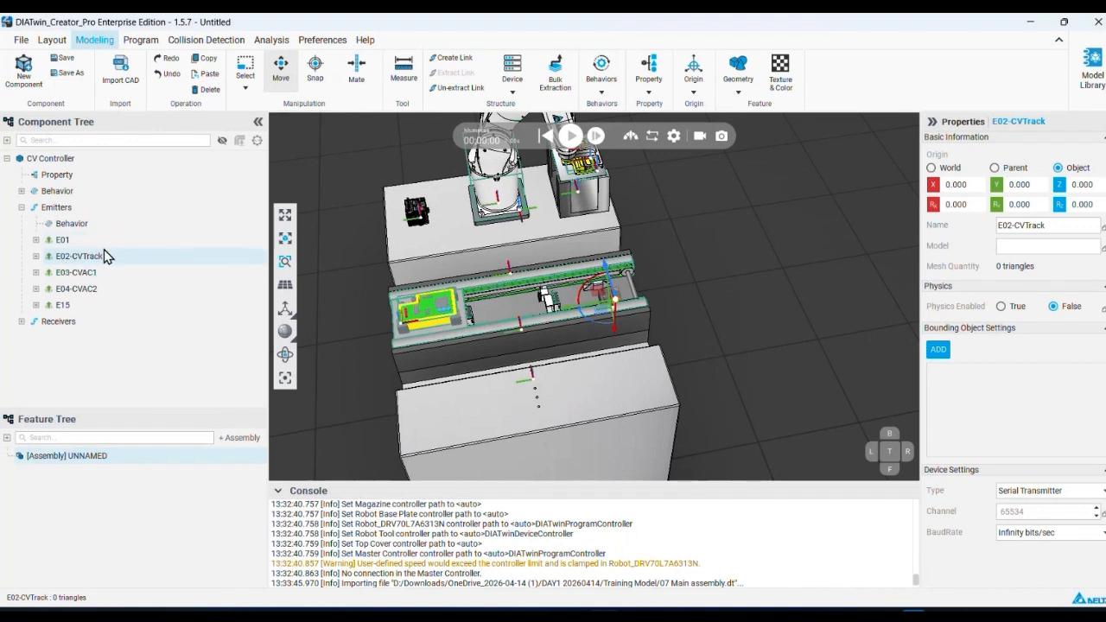
Open the I/O signal settings in the program workspace, include CV Controller and Dual Track Conveyor, and enlarge the signal connection area.
click(141, 40)
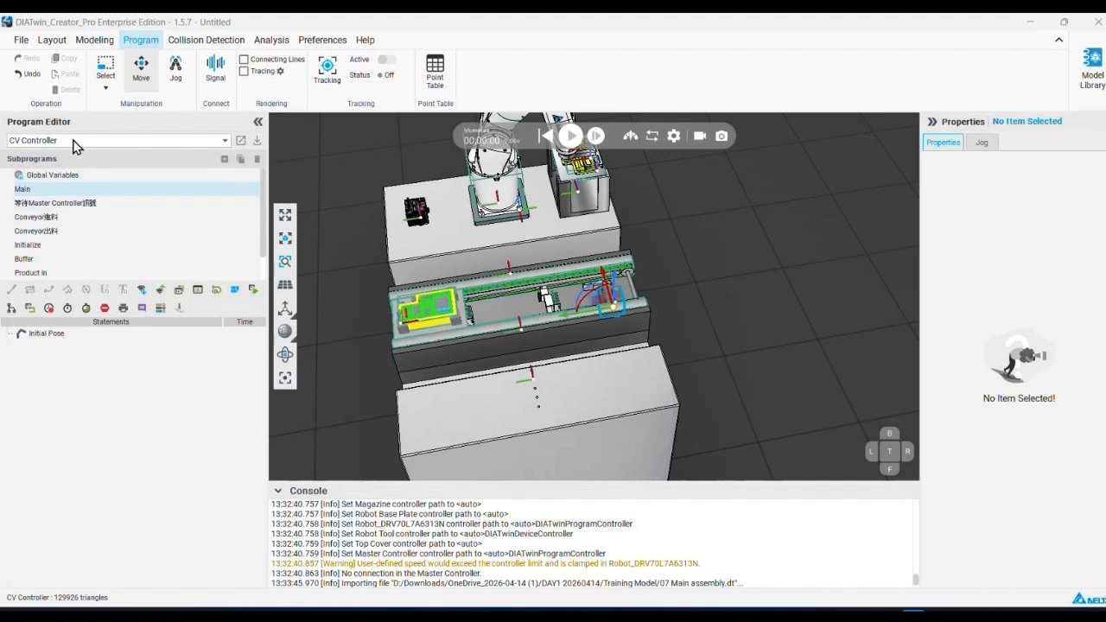
click(215, 69)
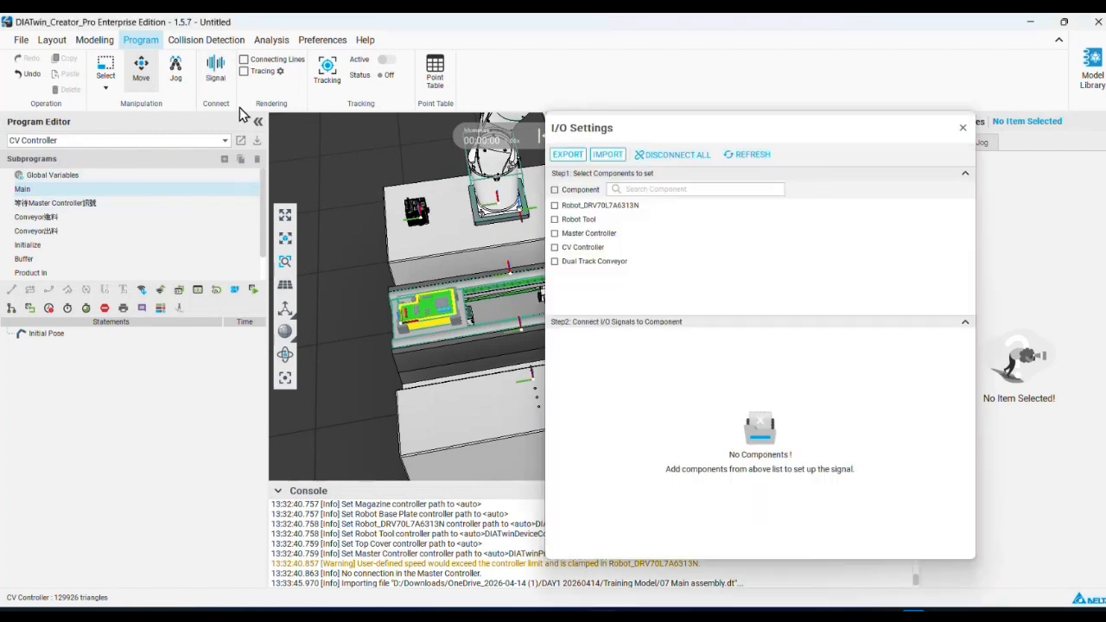
drag(622, 123, 571, 106)
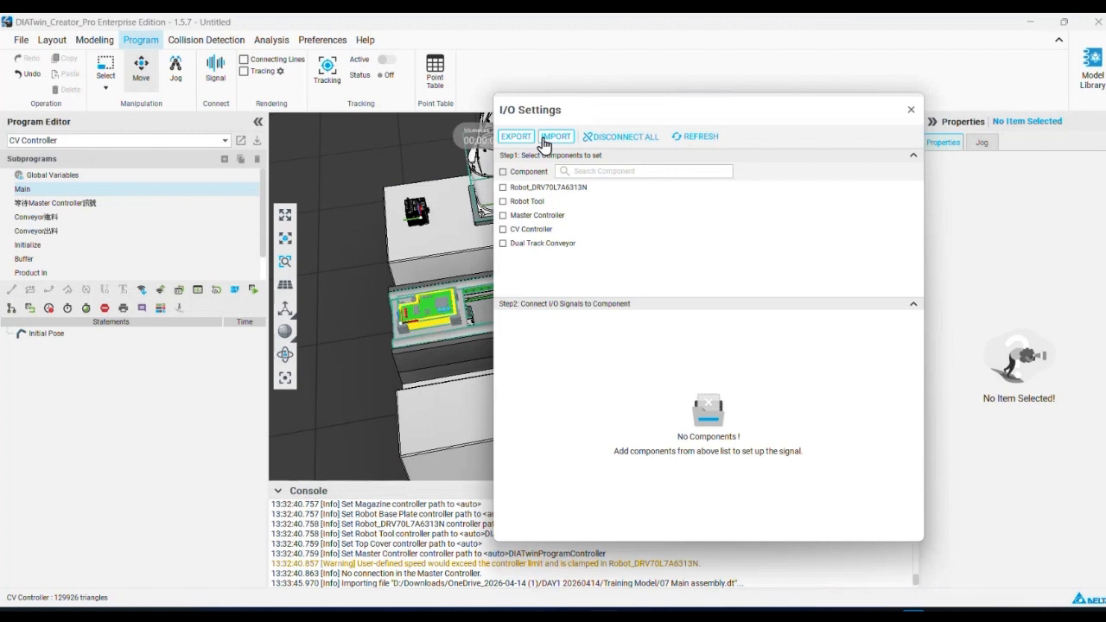
click(503, 229)
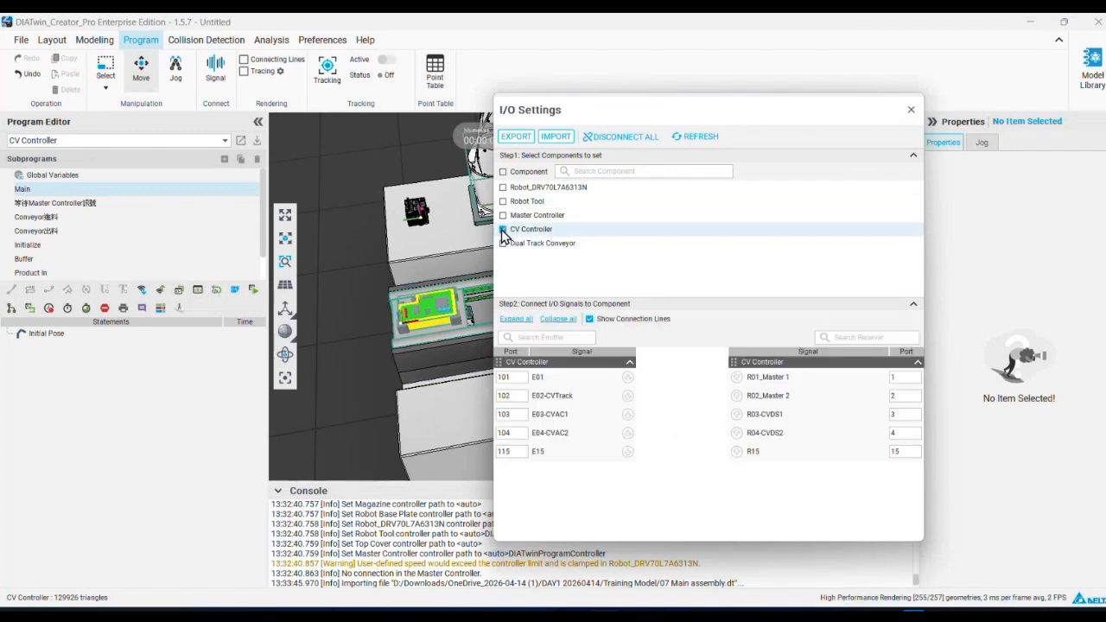
click(503, 244)
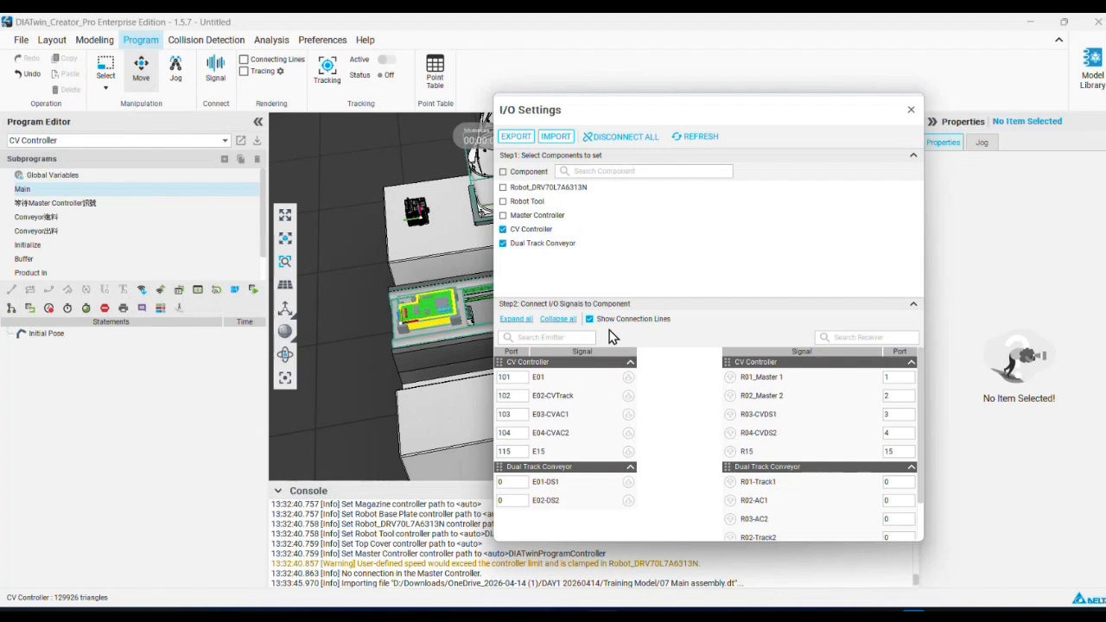
drag(637, 297, 637, 198)
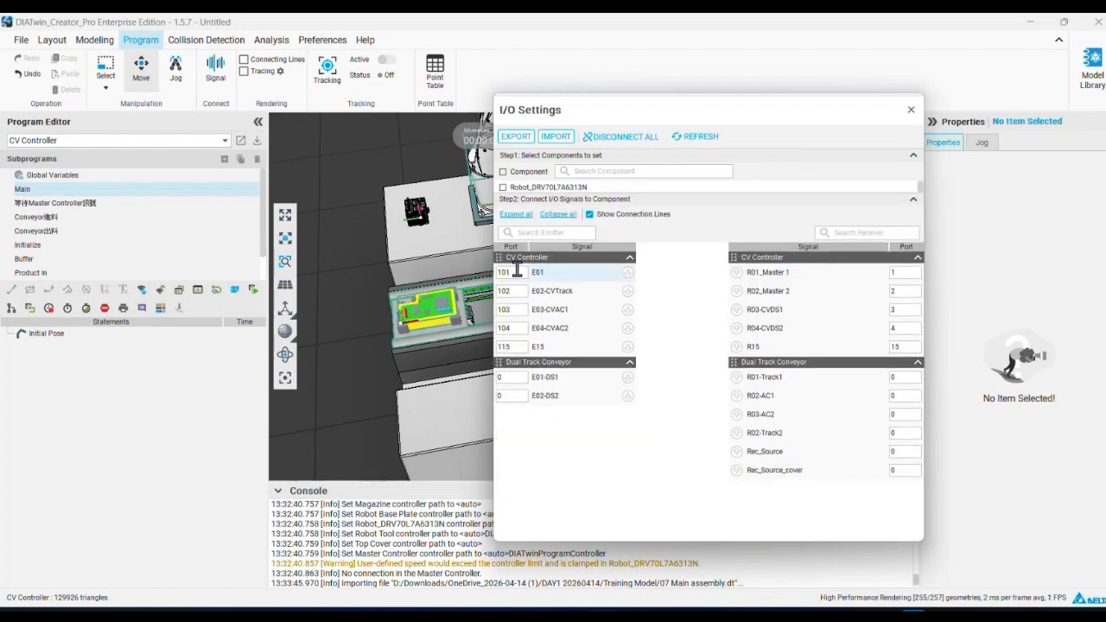
Connect the CV Controller's E02-CVTrack emitter to the Dual Track Conveyor receivers R02-Track2 and R01-Track1.
click(628, 291)
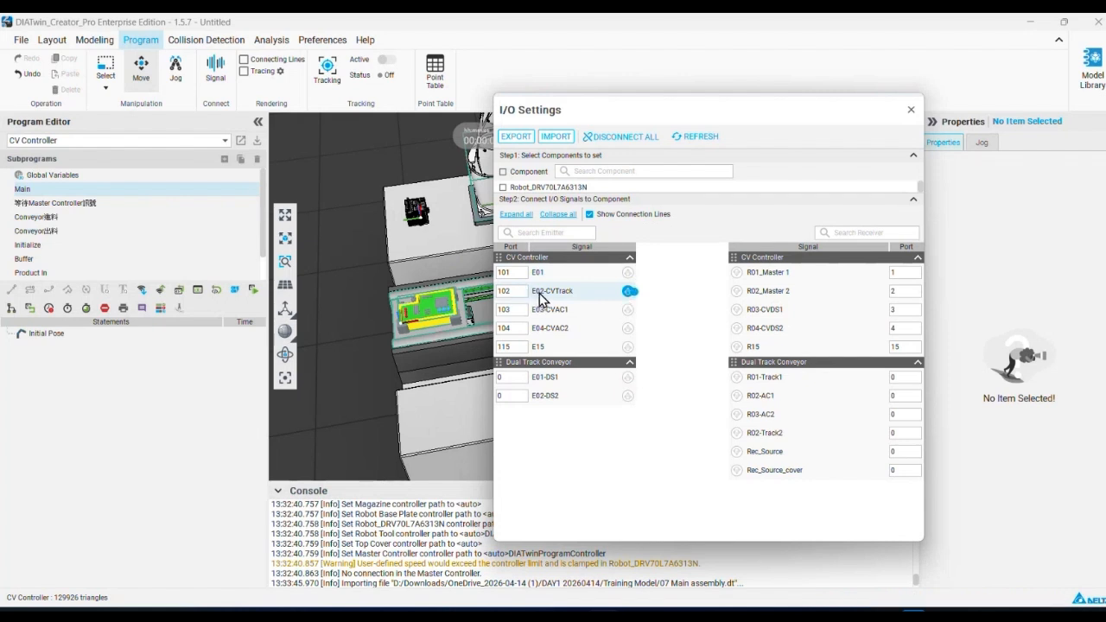
drag(629, 291, 737, 433)
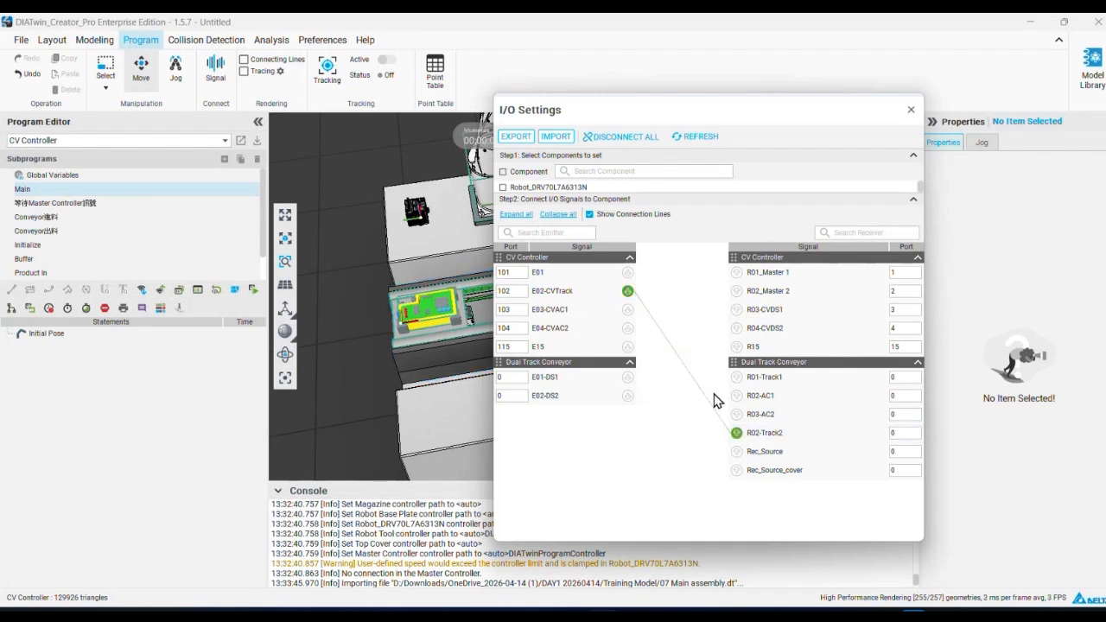
drag(629, 291, 737, 376)
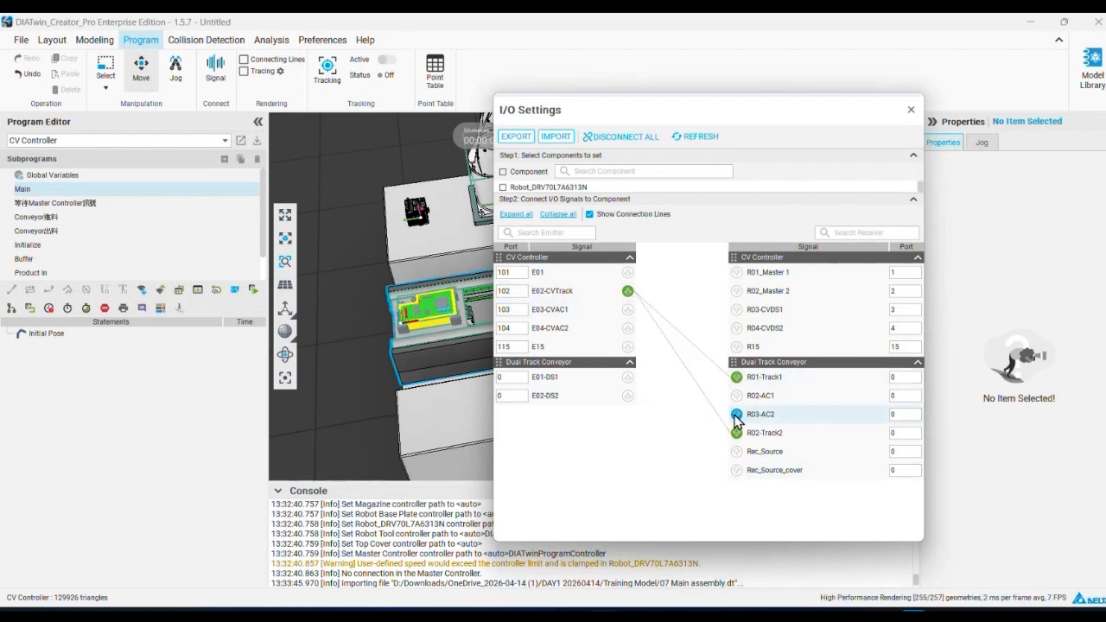
Disconnect R01-Track1 from E02-CVTrack and link it again, drawing the connection from the receiver back to the emitter.
click(737, 377)
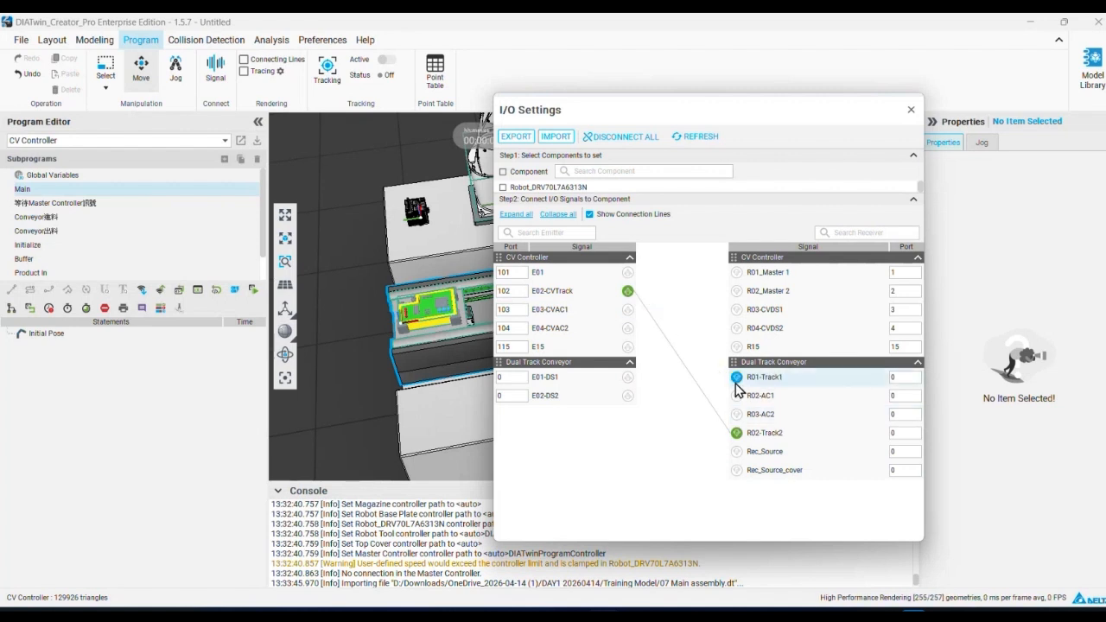
drag(627, 347, 740, 436)
drag(630, 348, 739, 444)
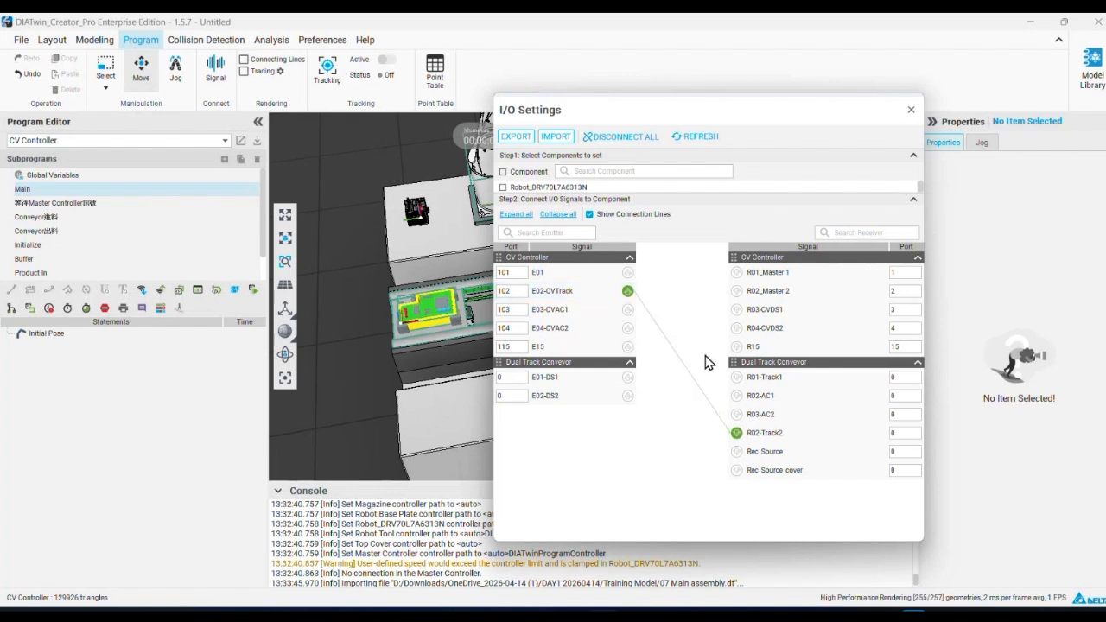
drag(736, 377, 630, 296)
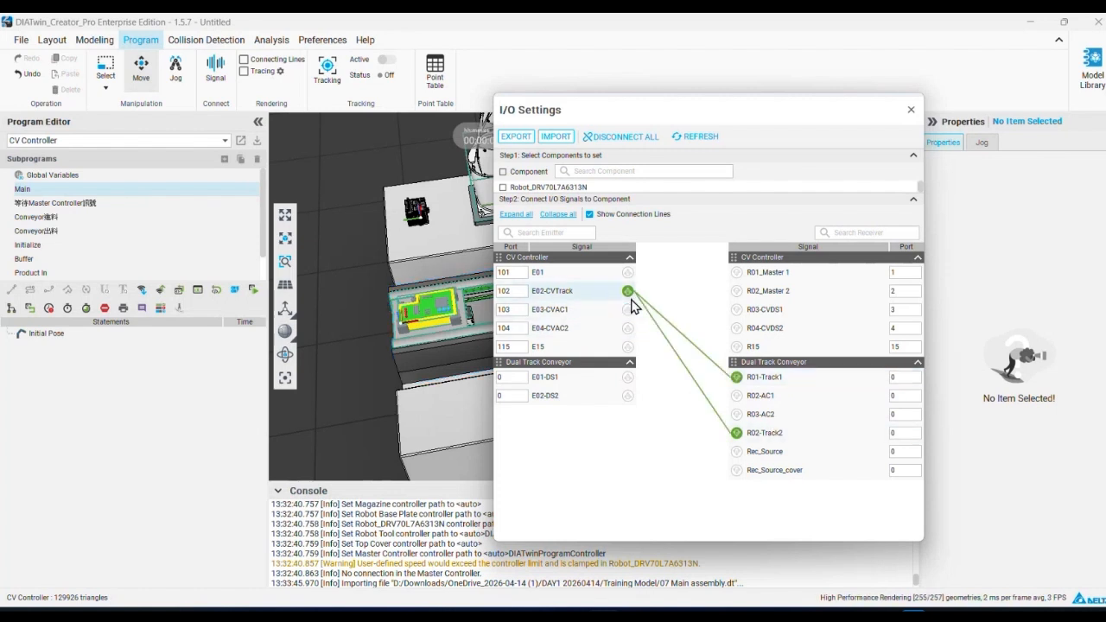
Add a Set output statement to the CV Controller's Main program and set its output port to 102.
drag(729, 117, 922, 71)
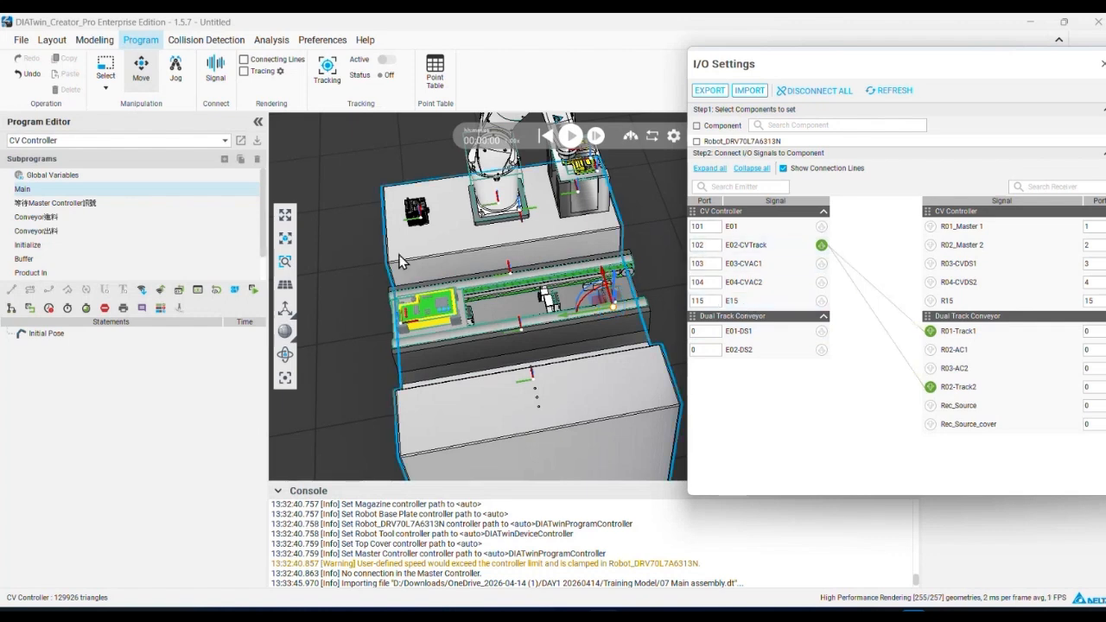
drag(844, 66, 818, 214)
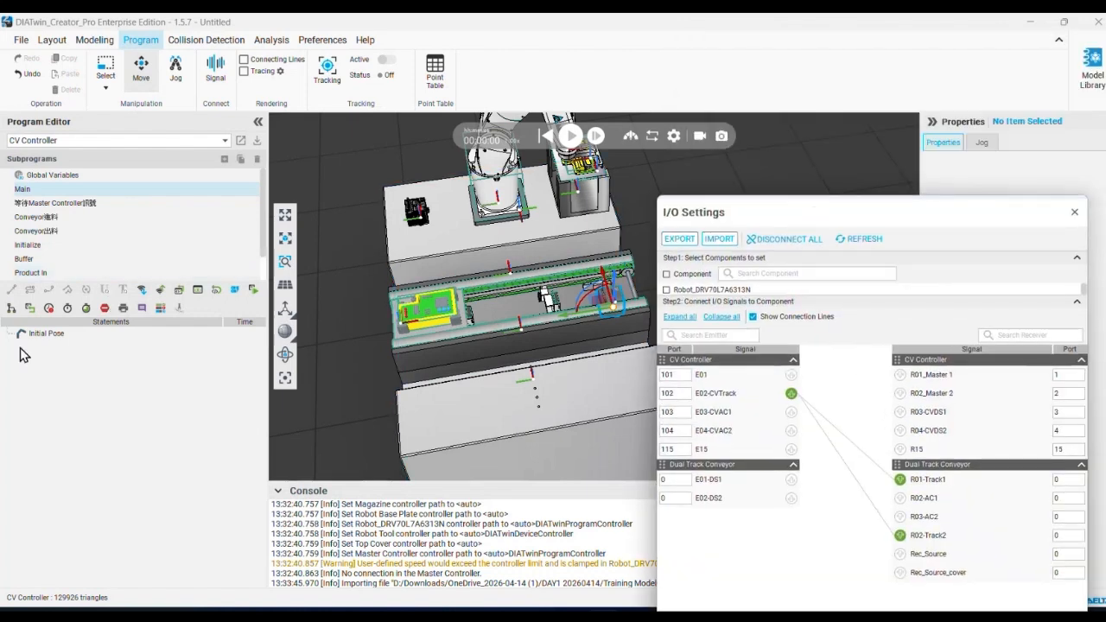
click(47, 140)
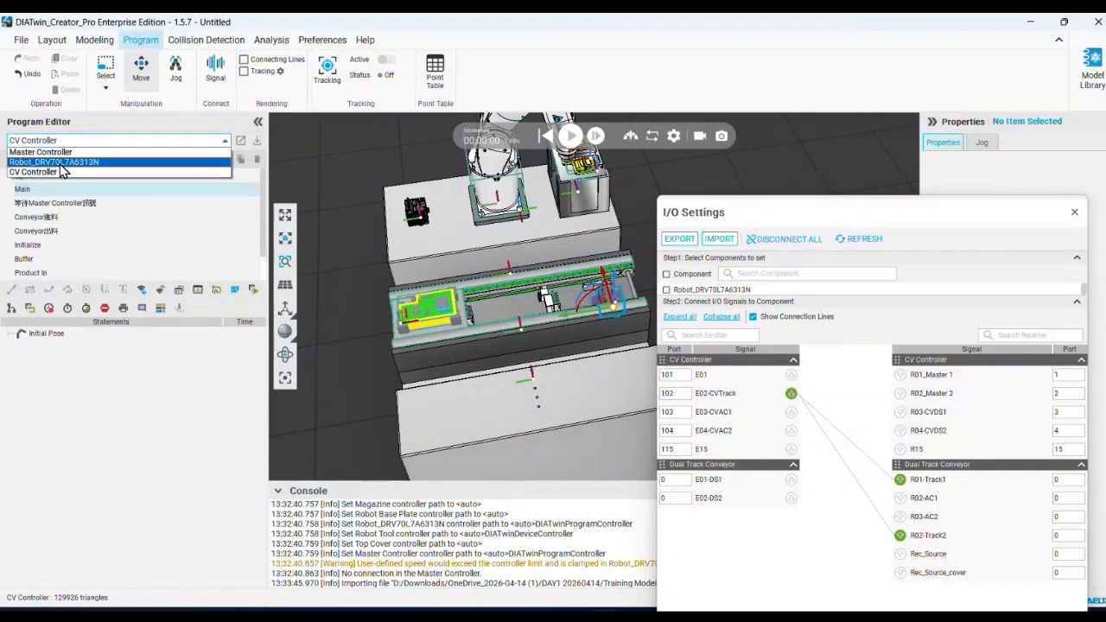
click(59, 172)
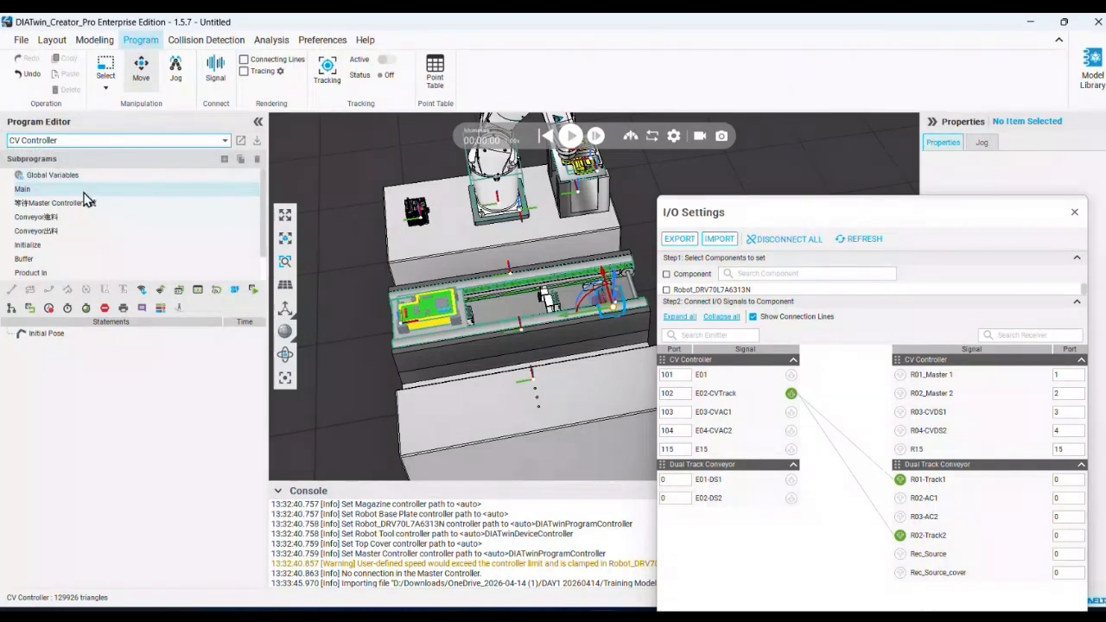
click(161, 293)
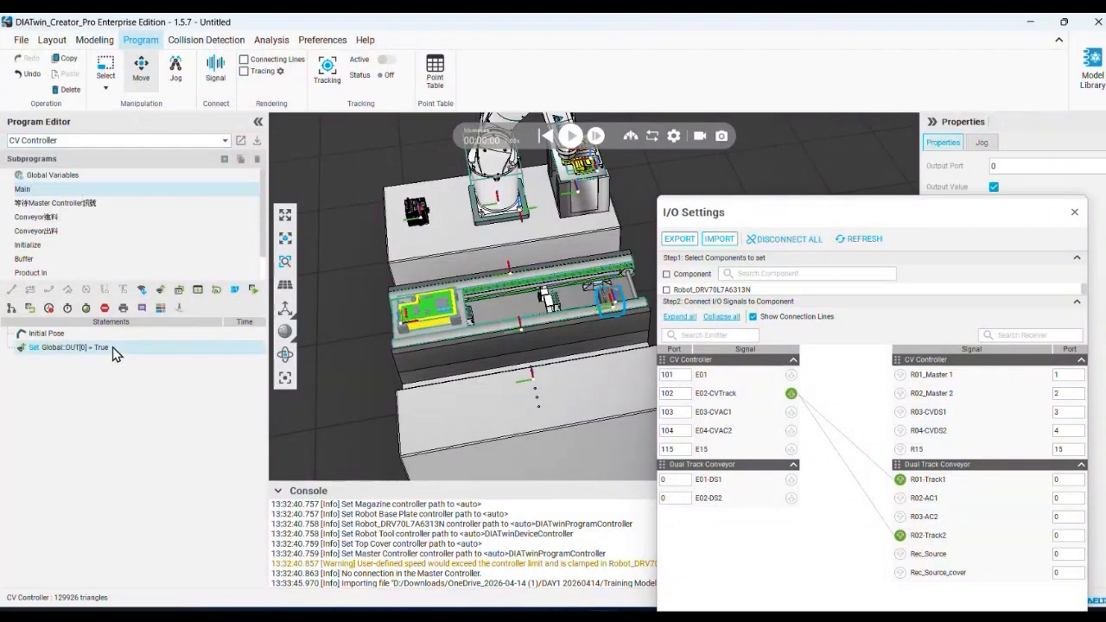
double_click(683, 393)
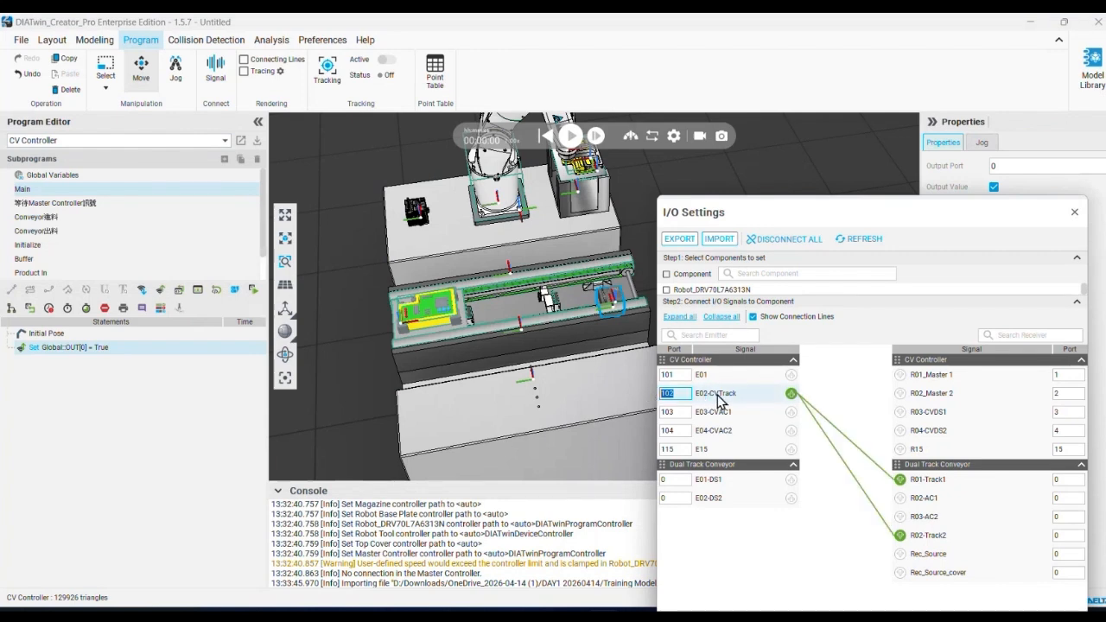
drag(938, 223, 853, 296)
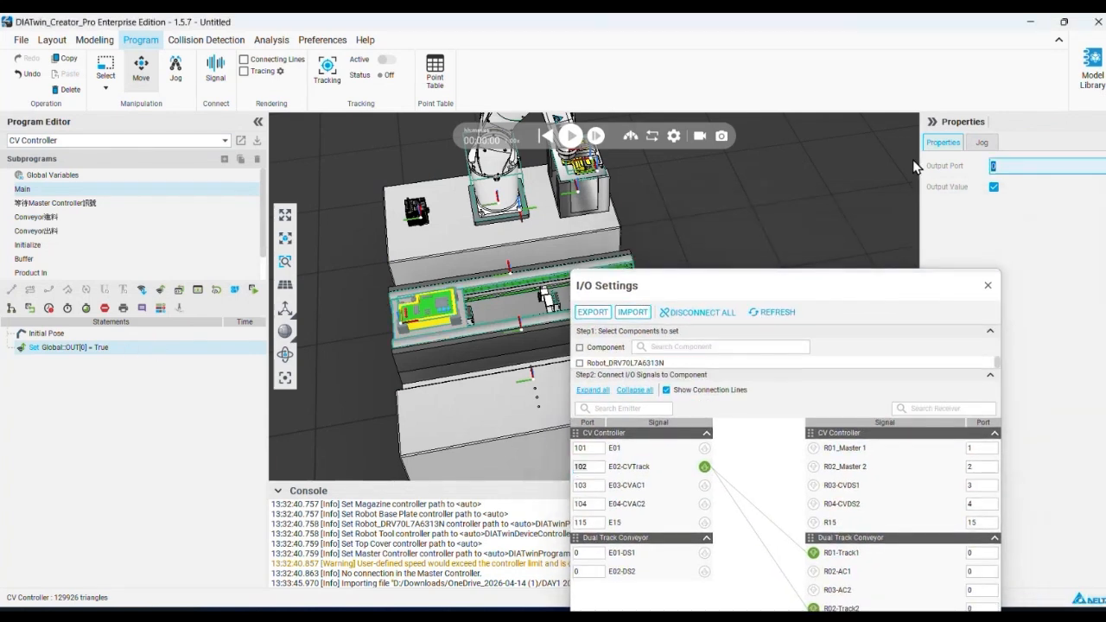
double_click(1003, 165)
text(102)
Run the simulation to check the conveyor track movement, and reset it to the start.
click(570, 136)
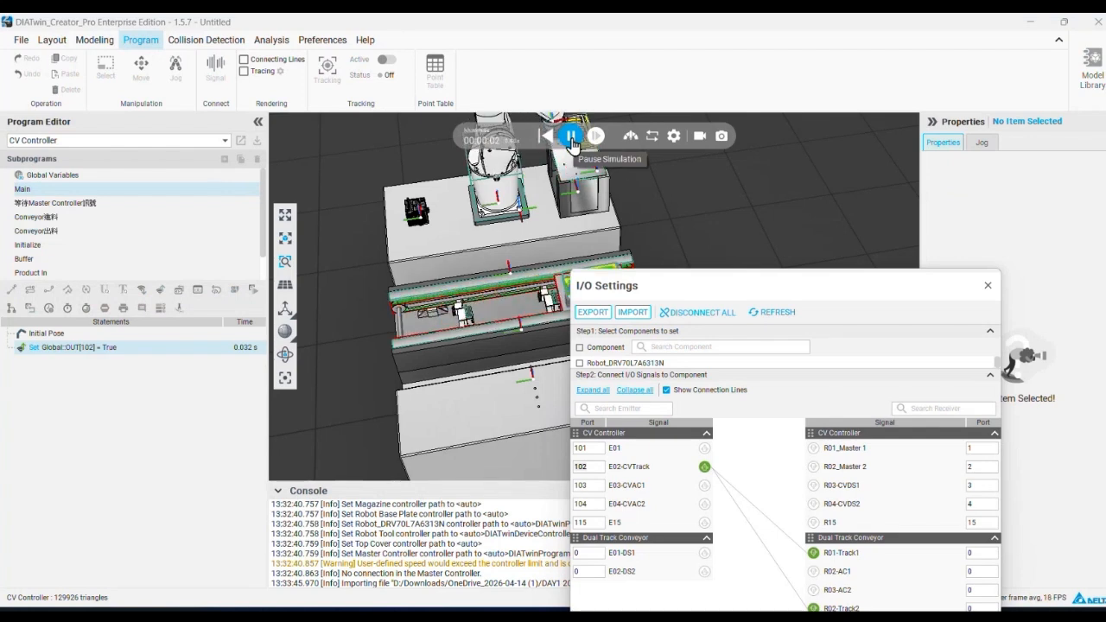
drag(805, 273, 851, 465)
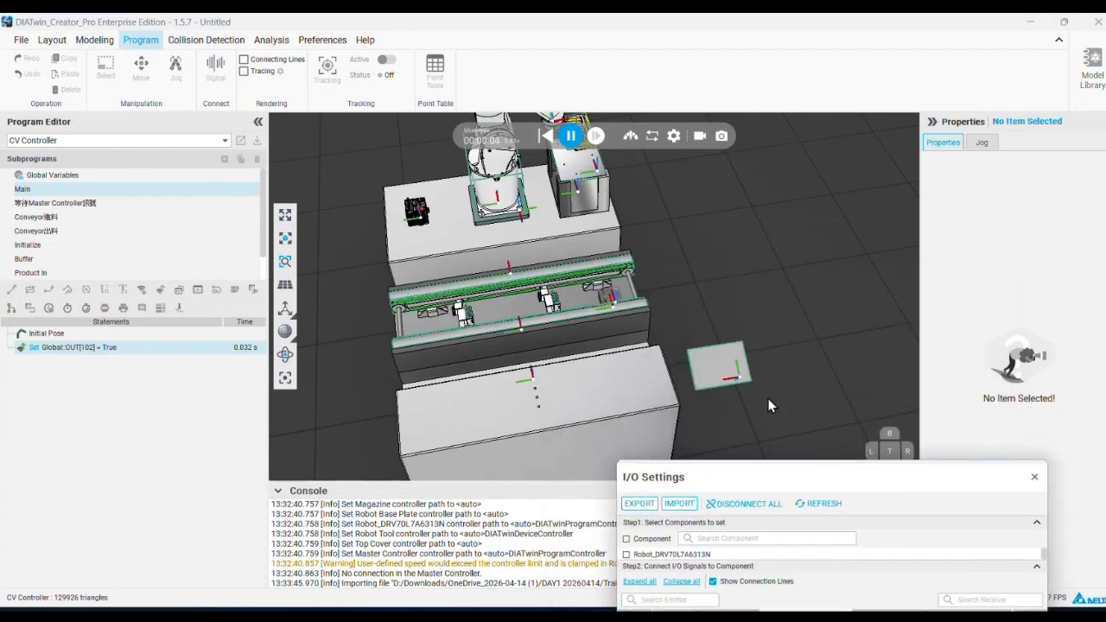
click(570, 136)
click(541, 139)
drag(831, 475, 744, 217)
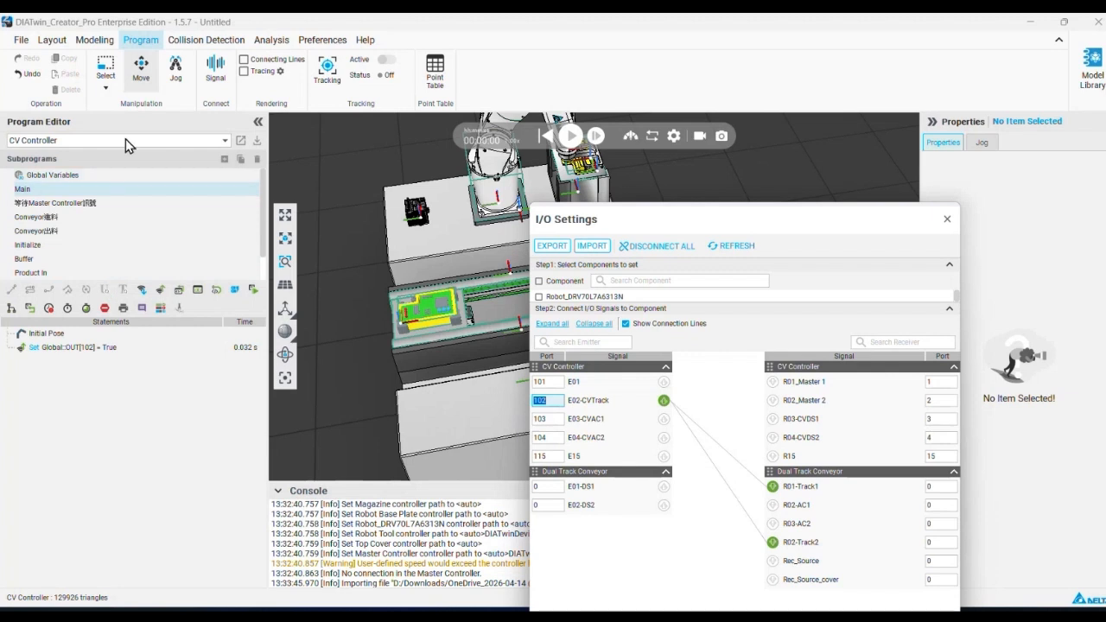
Review the output statement in the CV Controller program against the signal connections of E02-CVTrack.
drag(619, 219, 617, 264)
click(147, 140)
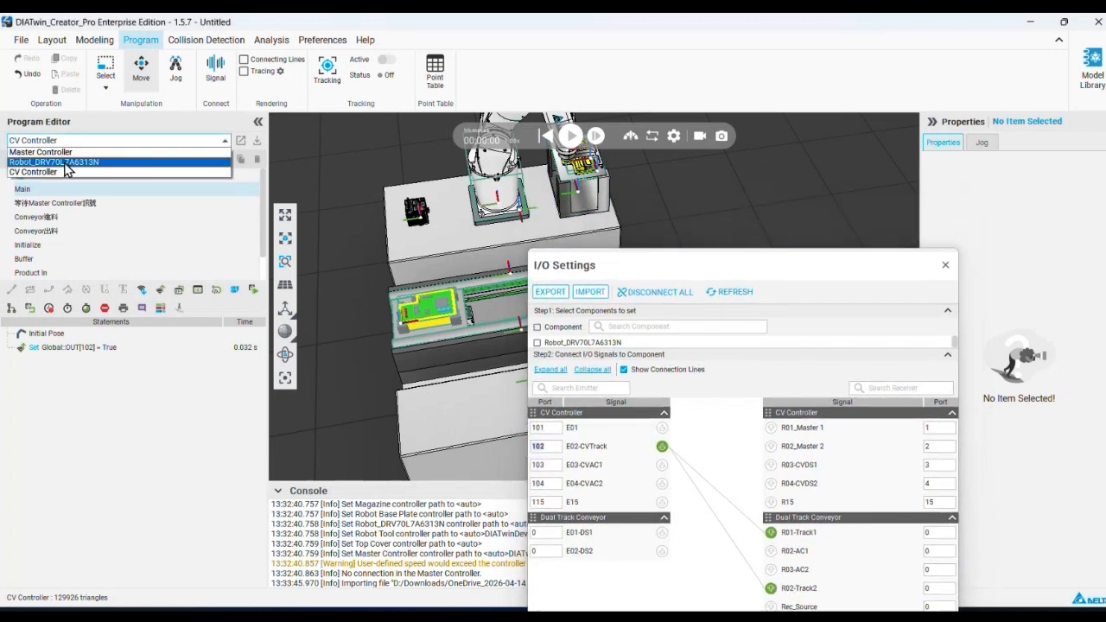
click(66, 171)
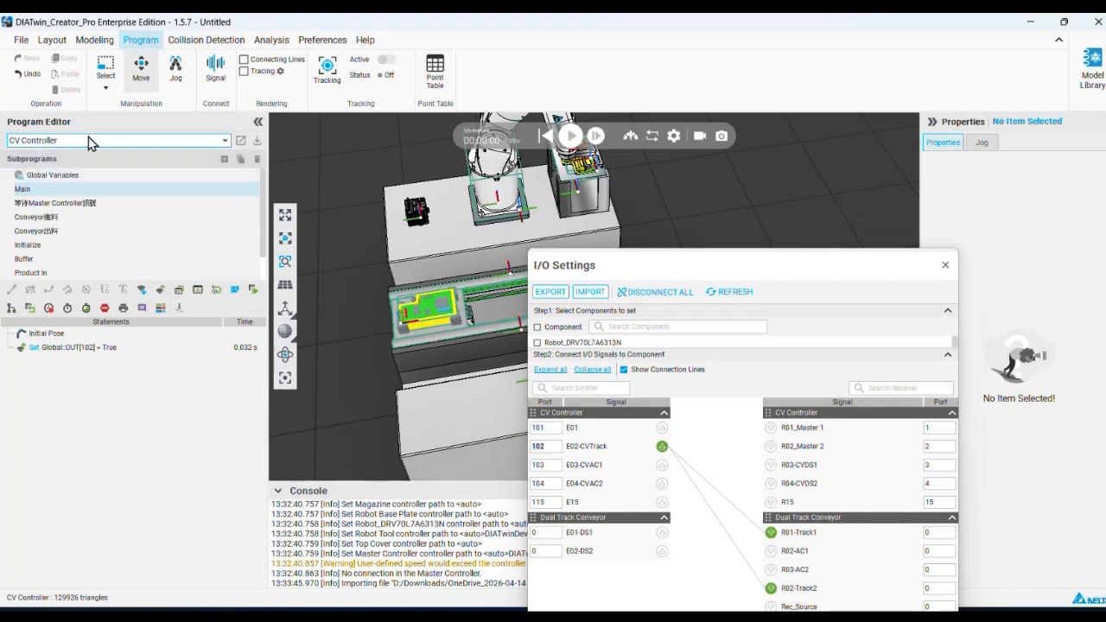
middle_drag(481, 197, 394, 272)
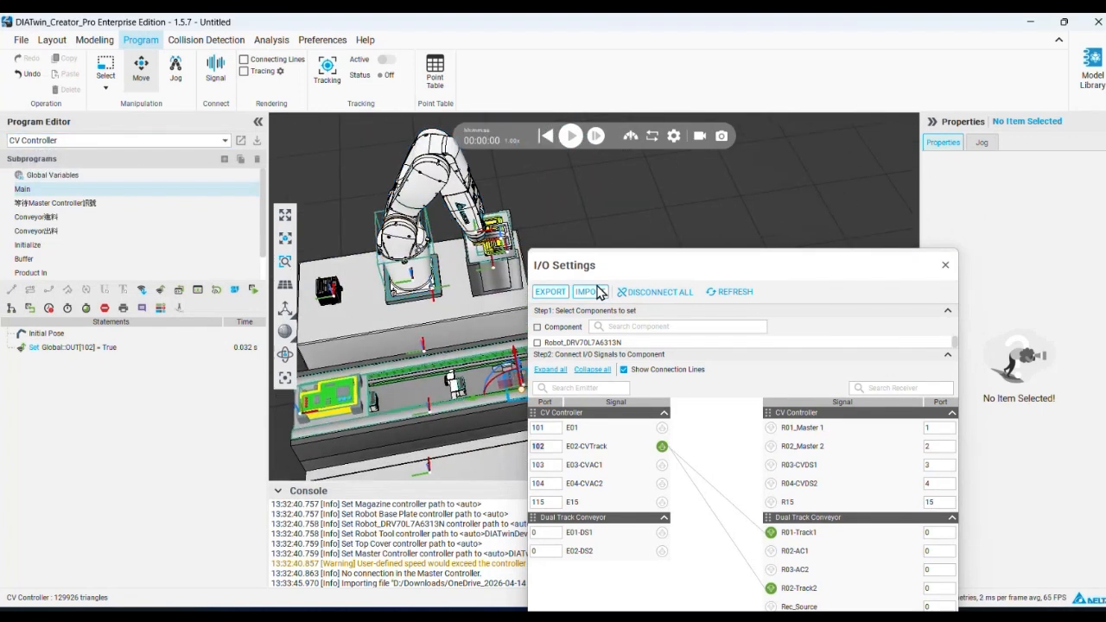
drag(631, 267, 641, 274)
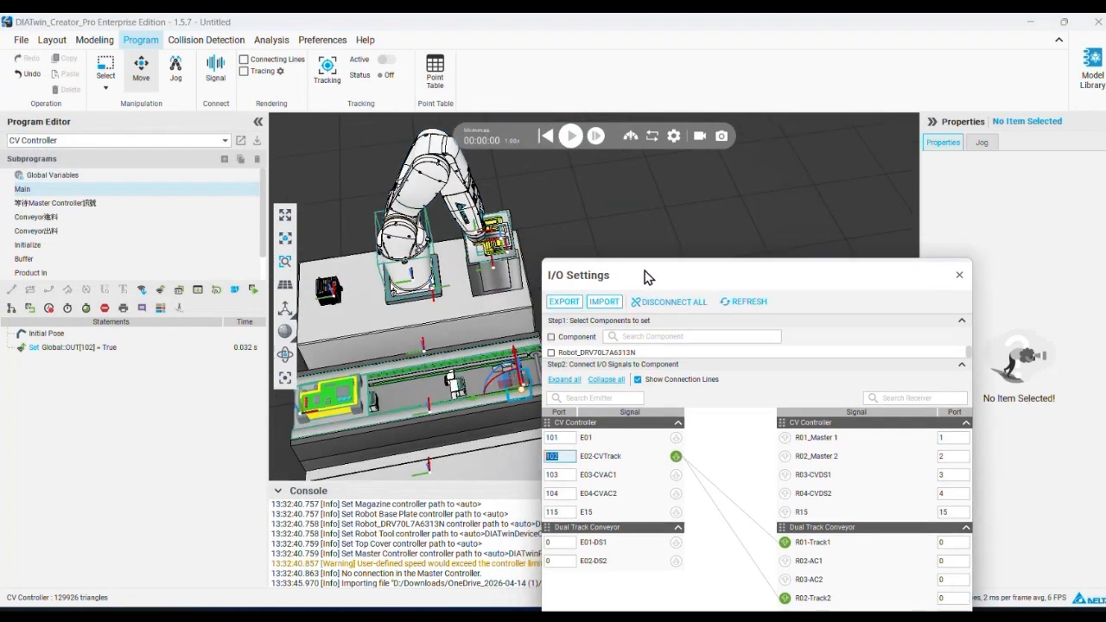
click(77, 349)
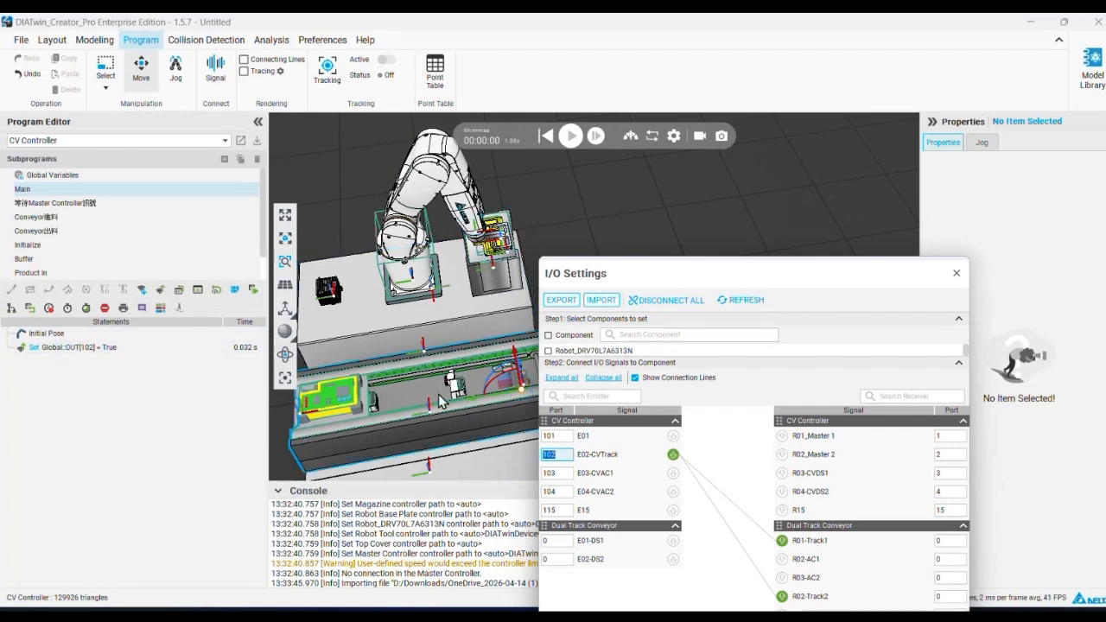
drag(681, 275, 812, 186)
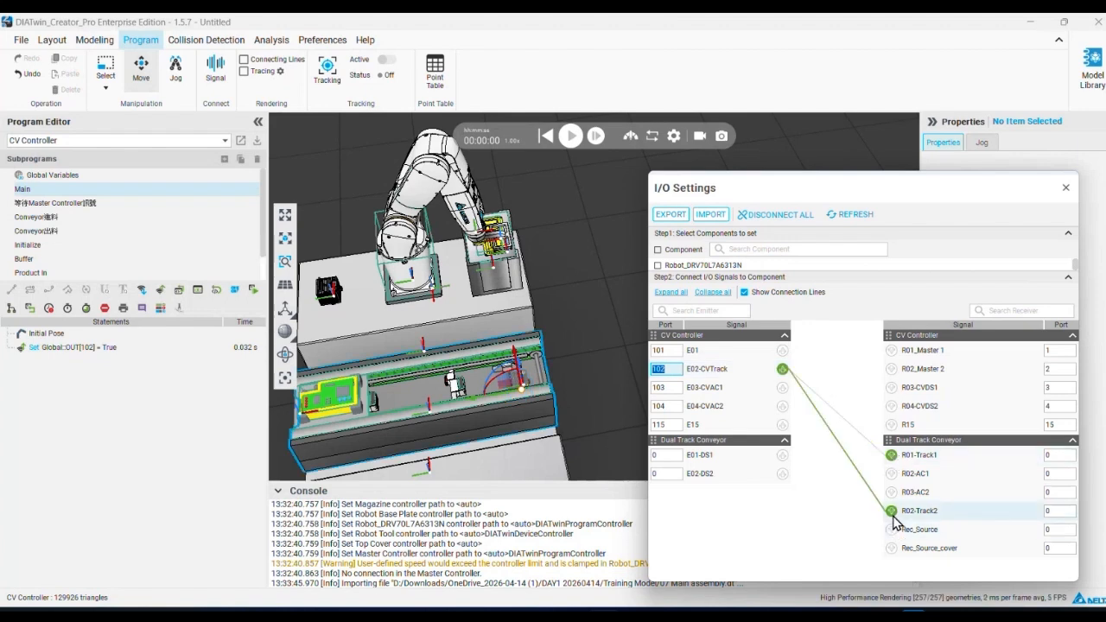
Select the Dual Track Conveyor in the modeling workspace and compare the settings of Conveyor Behavior 1 and Conveyor Behavior 2.
click(453, 356)
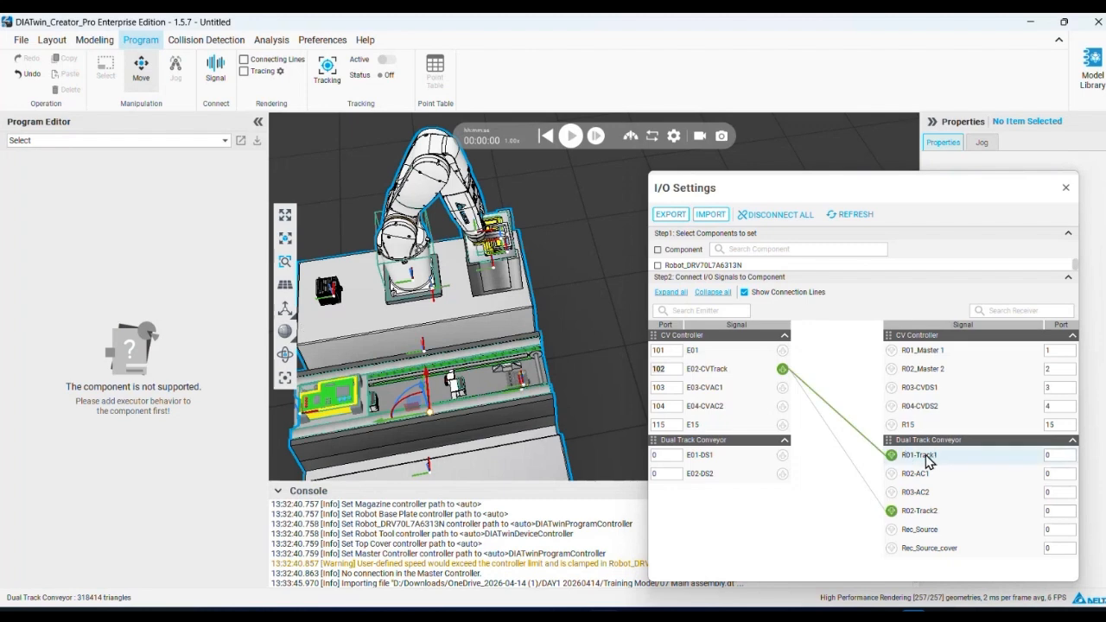
click(94, 40)
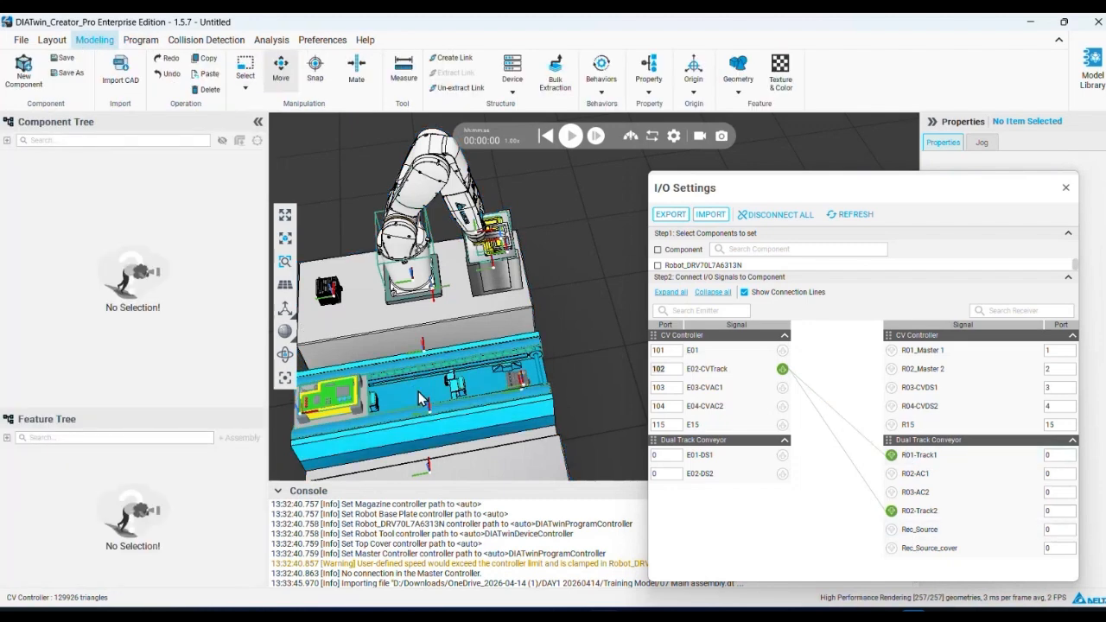
click(416, 372)
click(418, 373)
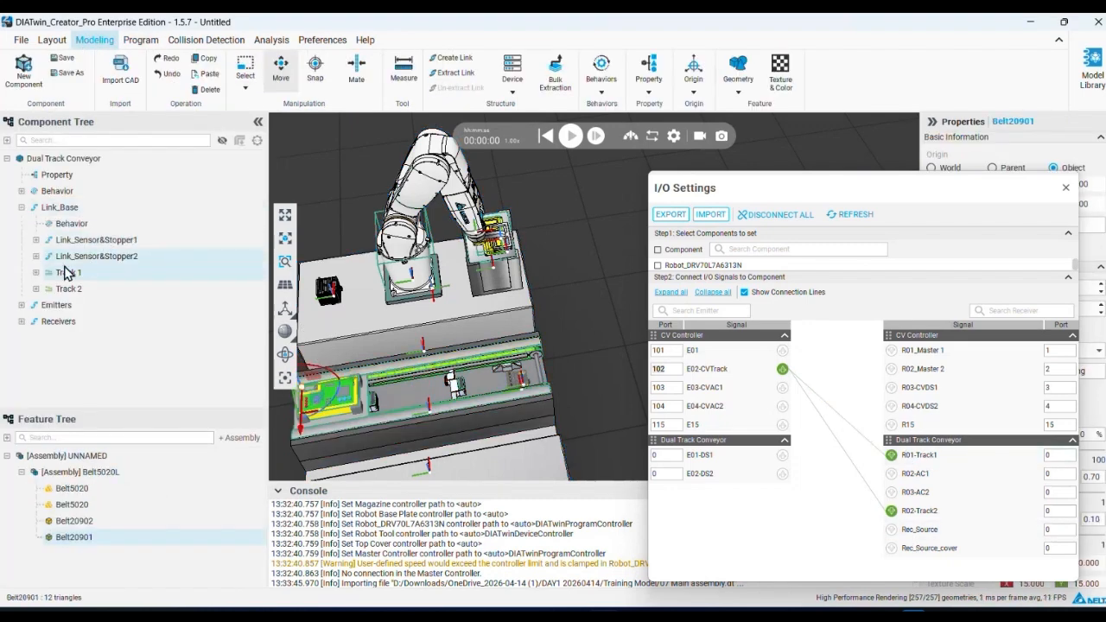
click(22, 191)
scroll(92, 320, down, 3)
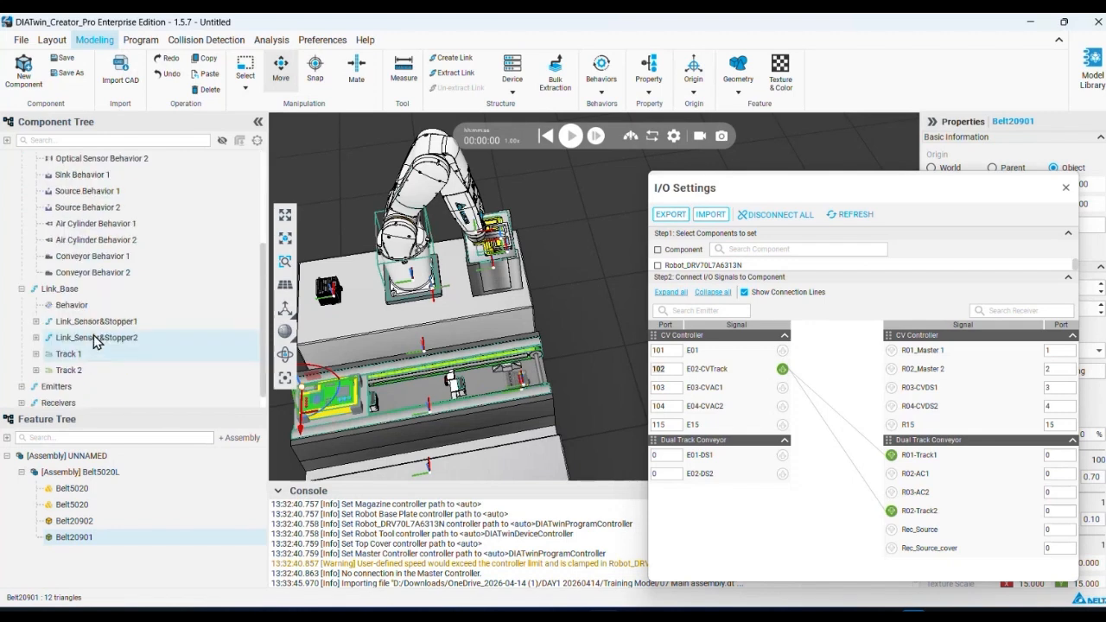
click(97, 257)
drag(791, 187, 595, 289)
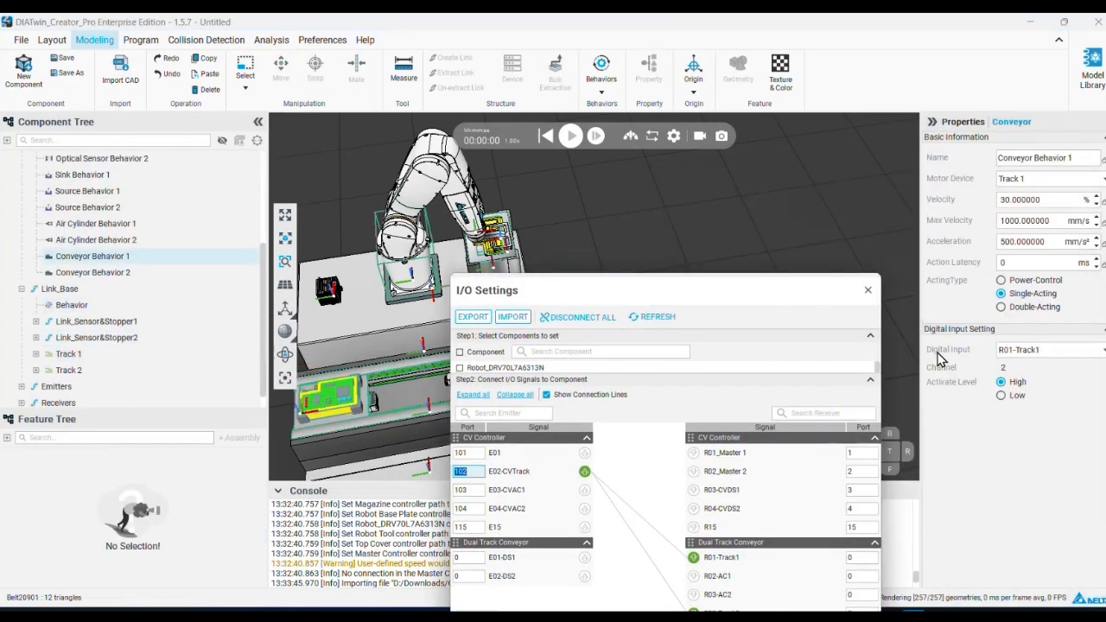
click(93, 272)
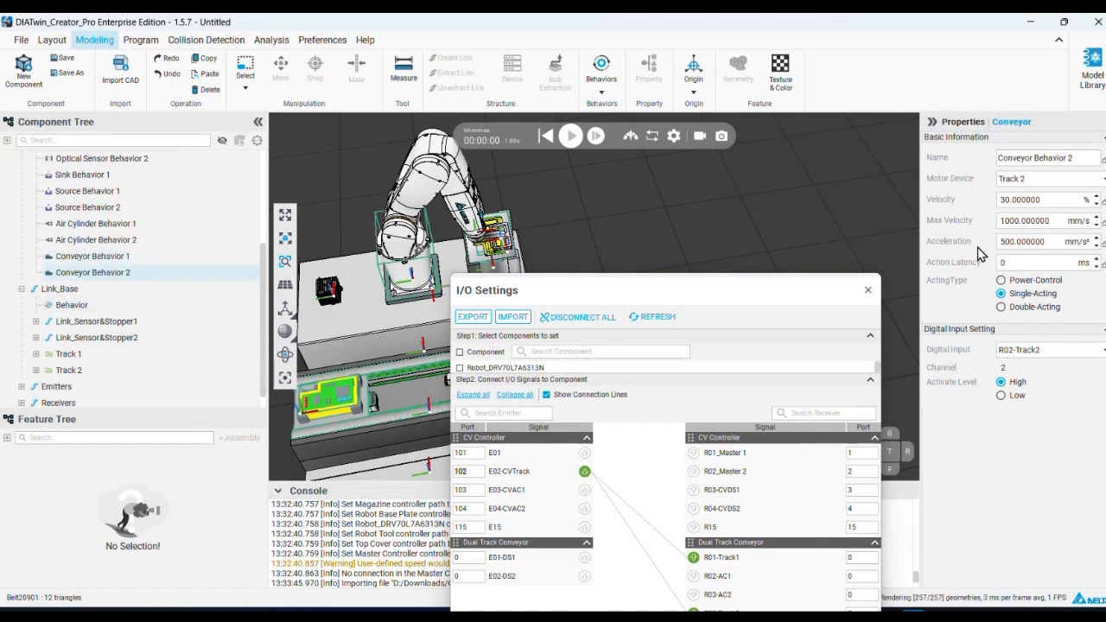
click(129, 256)
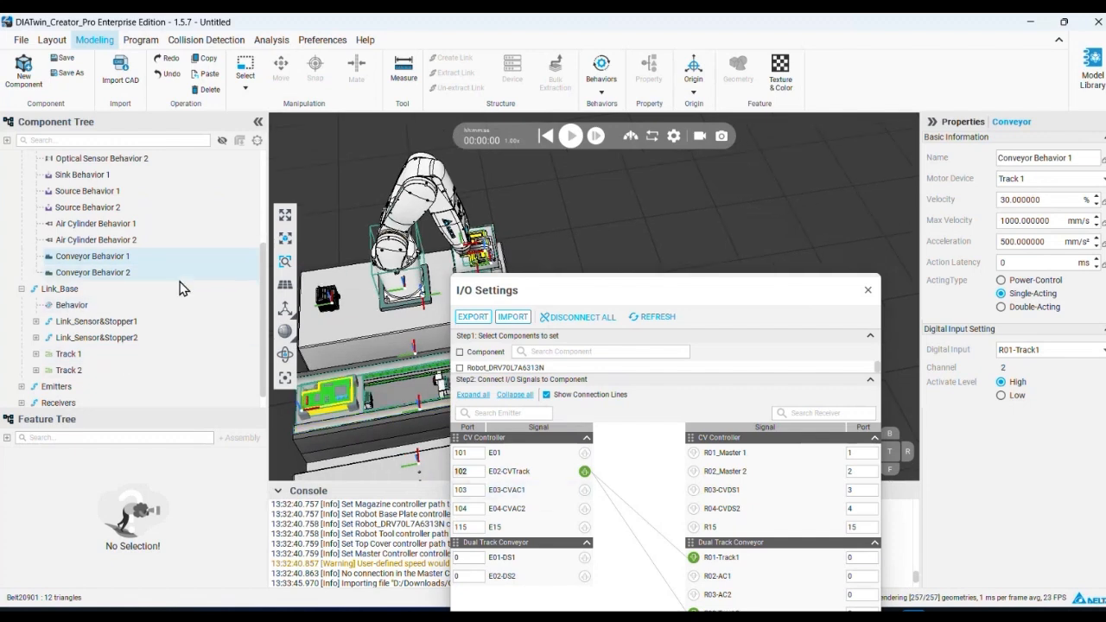
Select the two stopper sliders on the conveyor up close to identify Link_Slider2 and Link_Slider1 in the component structure.
drag(739, 290, 771, 245)
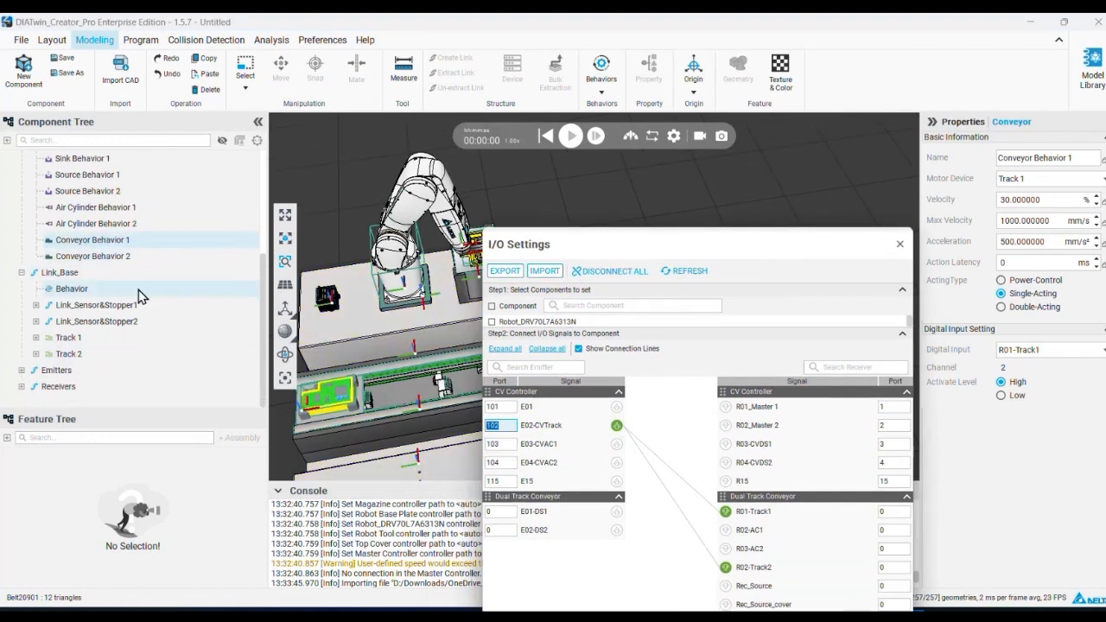
drag(666, 254, 743, 240)
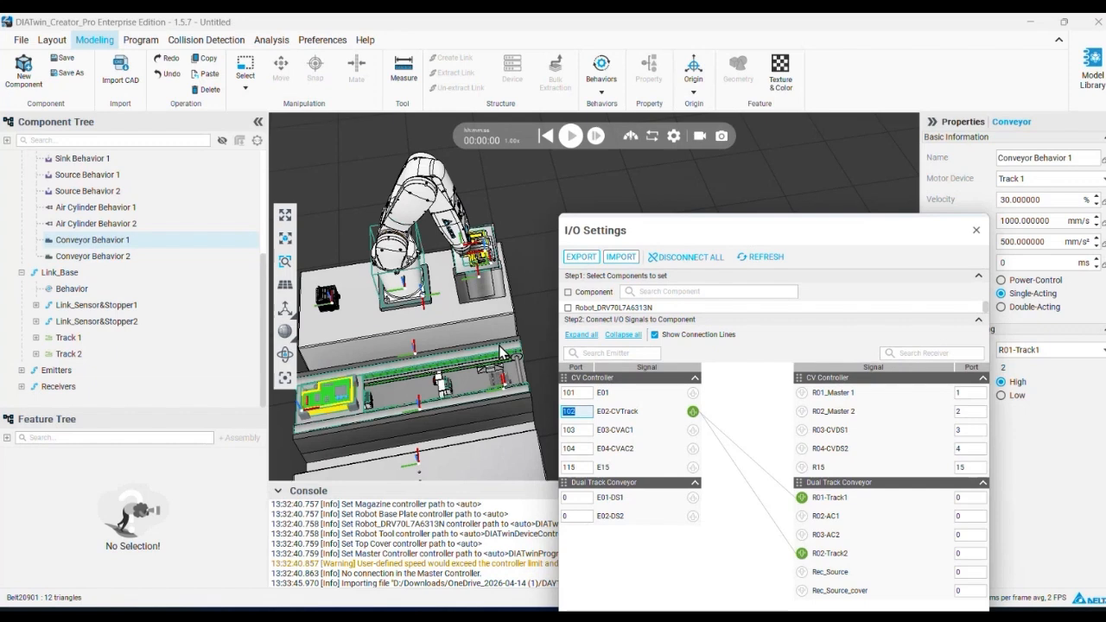
scroll(501, 353, up, 6)
scroll(437, 381, up, 4)
scroll(466, 349, up, 1)
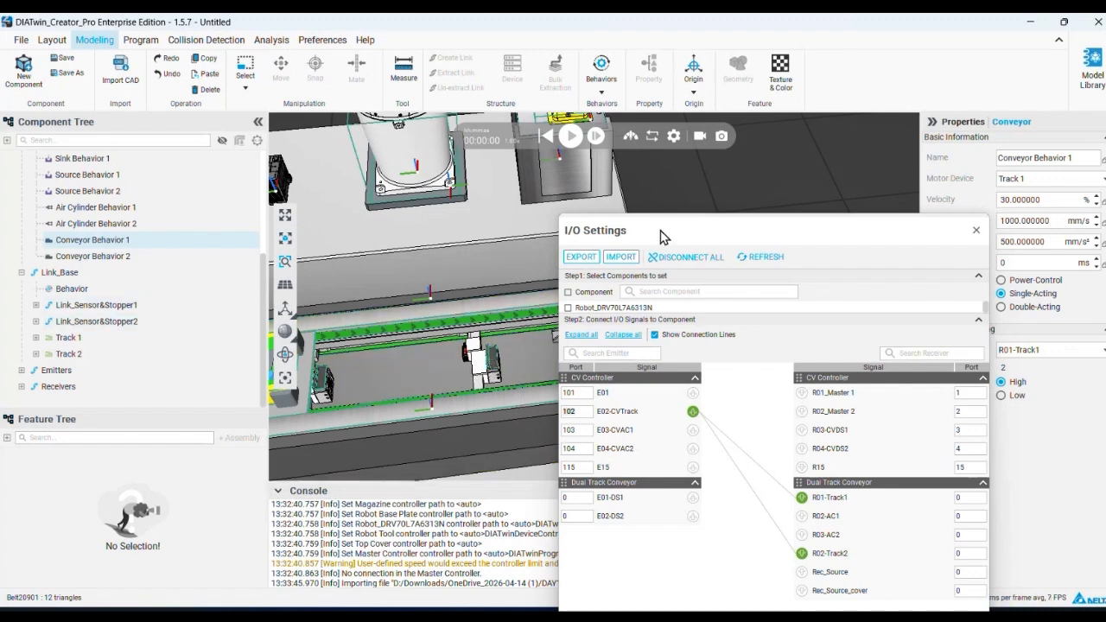
drag(708, 232, 759, 300)
scroll(501, 363, down, 2)
middle_drag(492, 361, 506, 336)
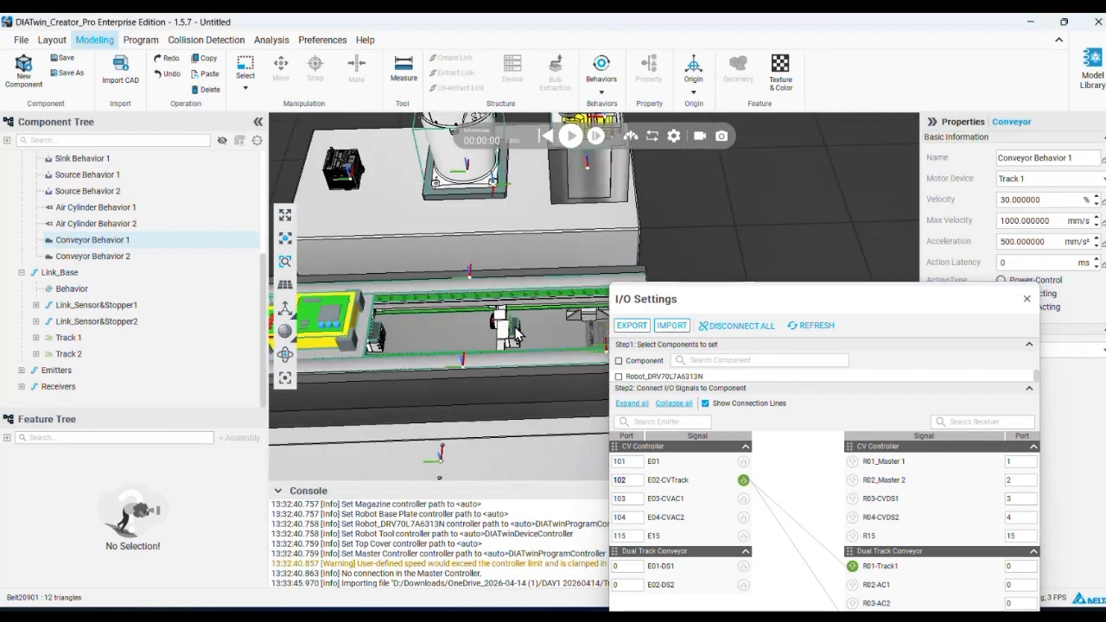
click(515, 336)
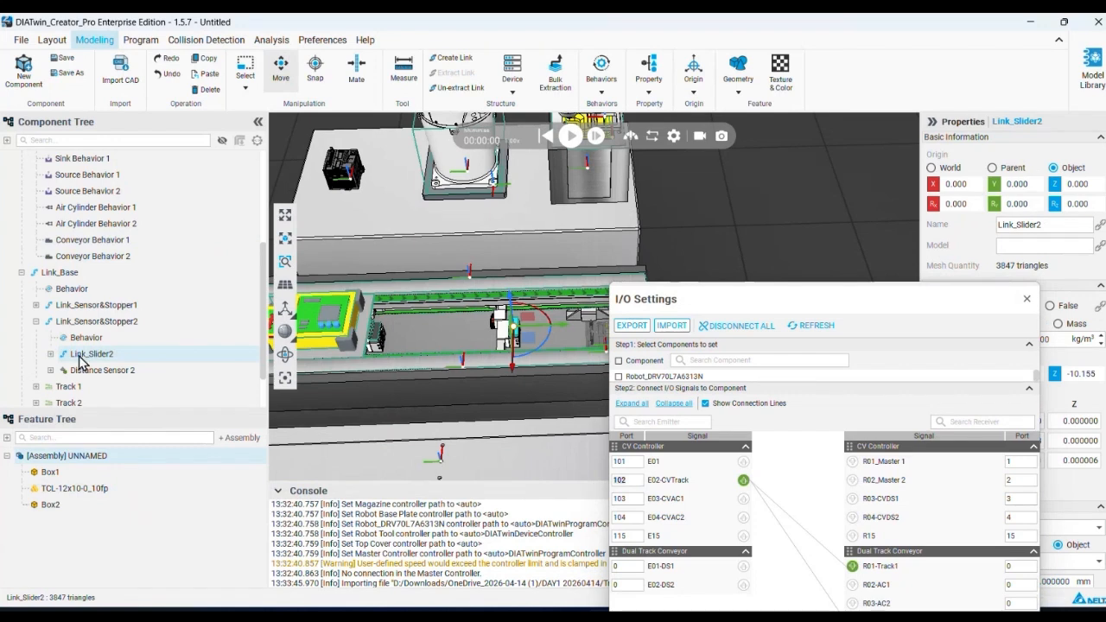
click(377, 332)
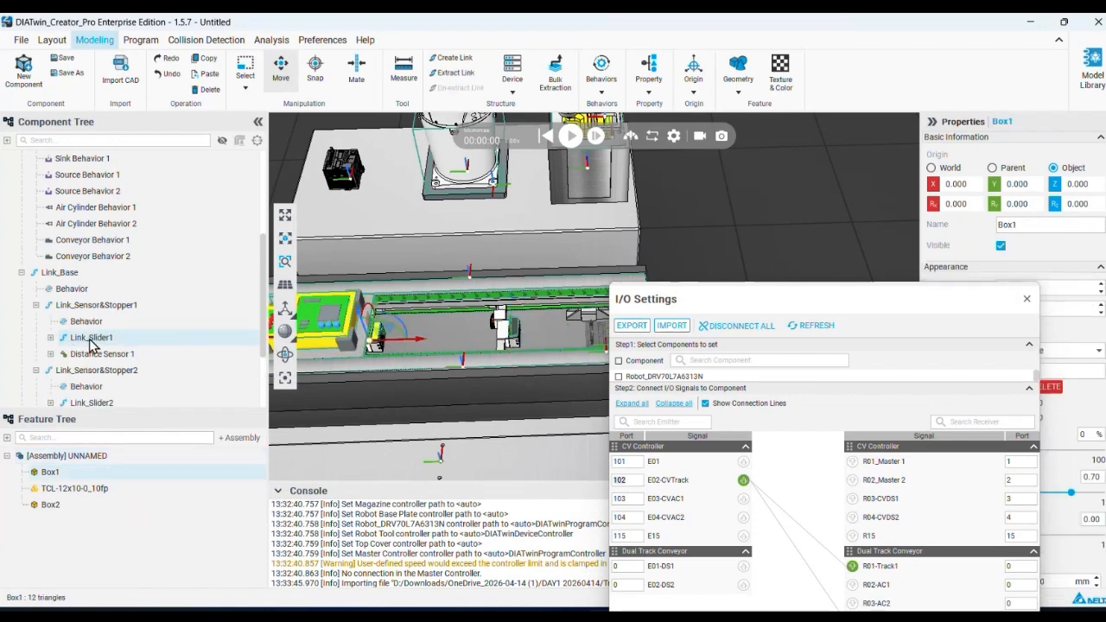
Examine the end link and digital input settings of Air Cylinder Behavior 2, matching them to the Link_Slider2 stopper.
scroll(510, 334, up, 3)
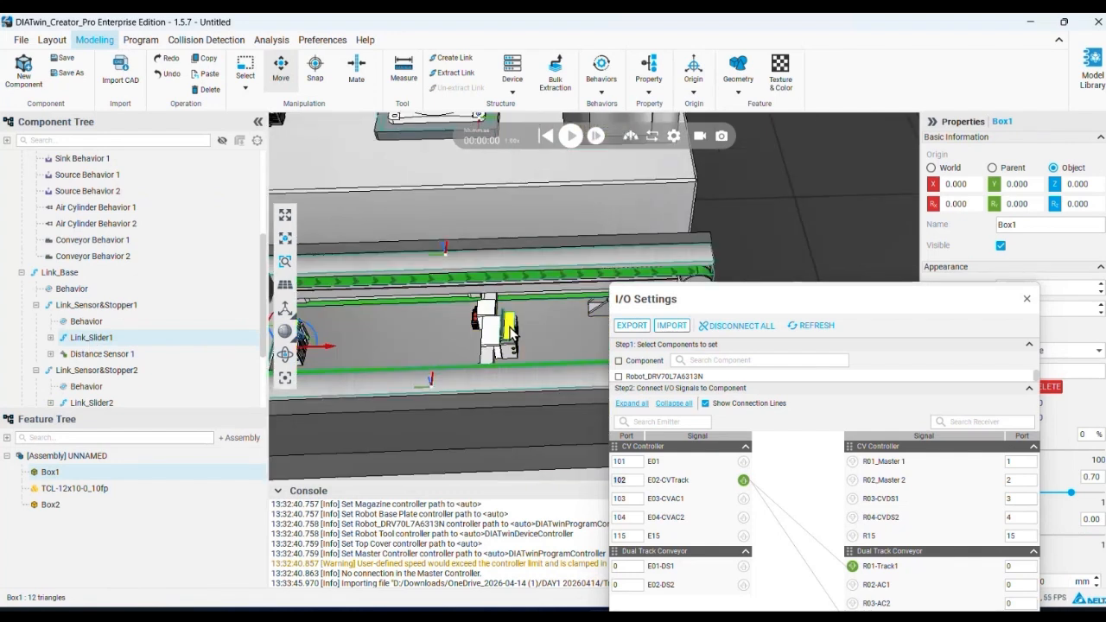
click(92, 399)
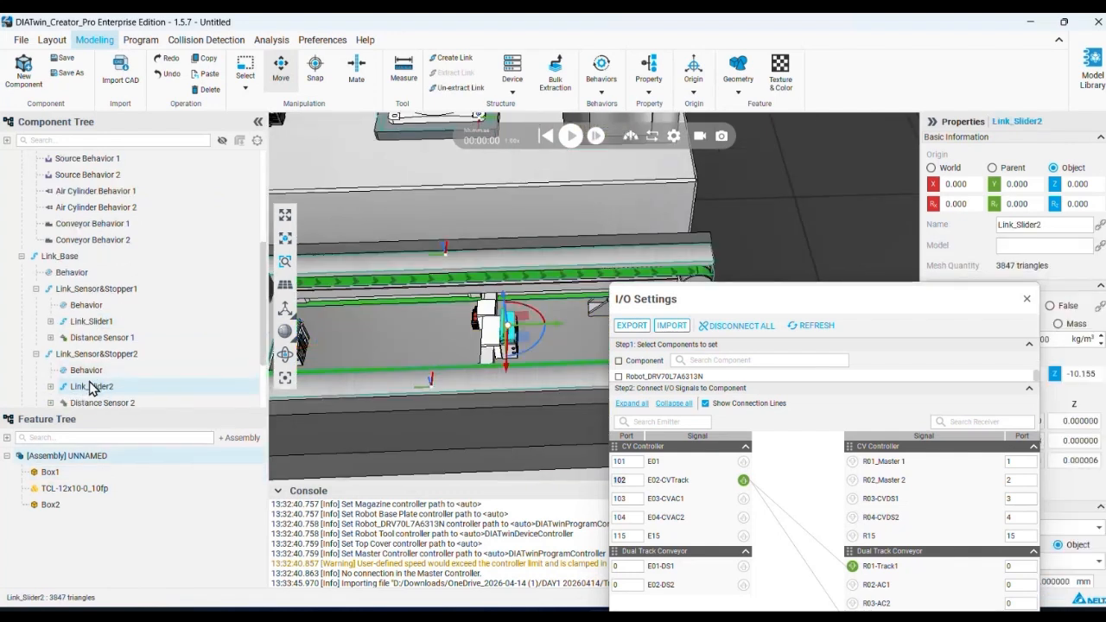
scroll(92, 328, up, 2)
scroll(102, 285, up, 1)
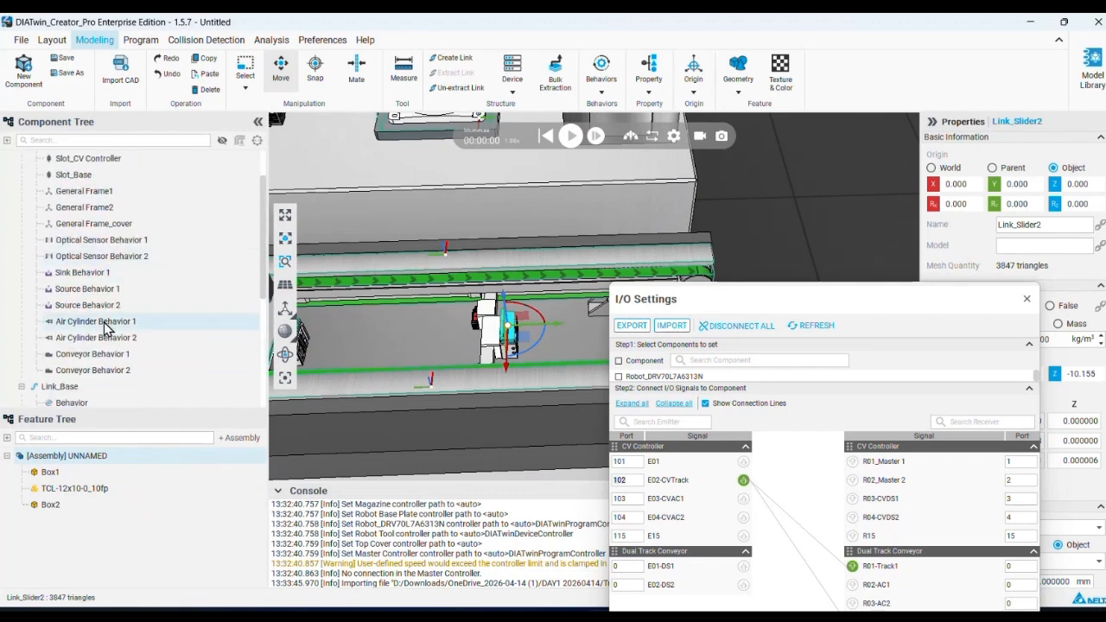
click(95, 322)
drag(808, 296, 623, 461)
click(125, 337)
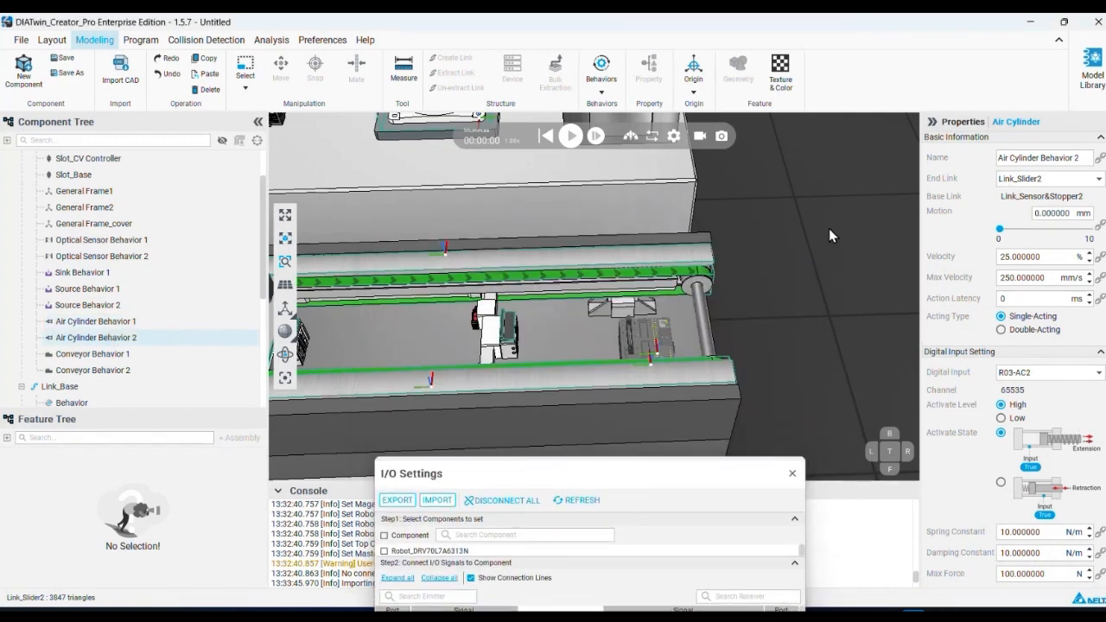
click(508, 330)
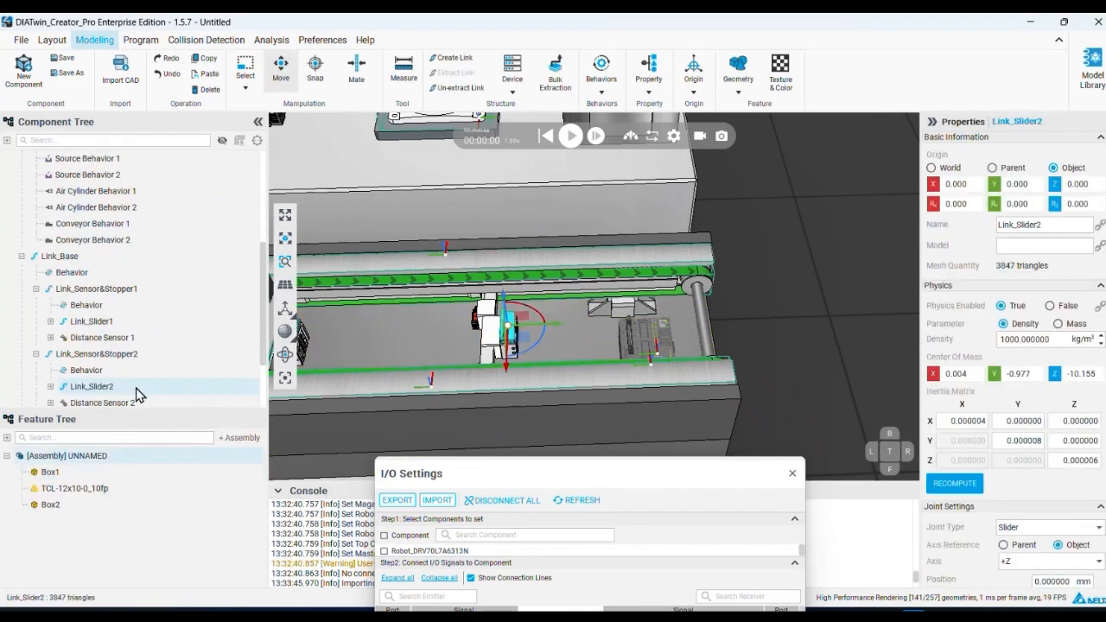
click(115, 209)
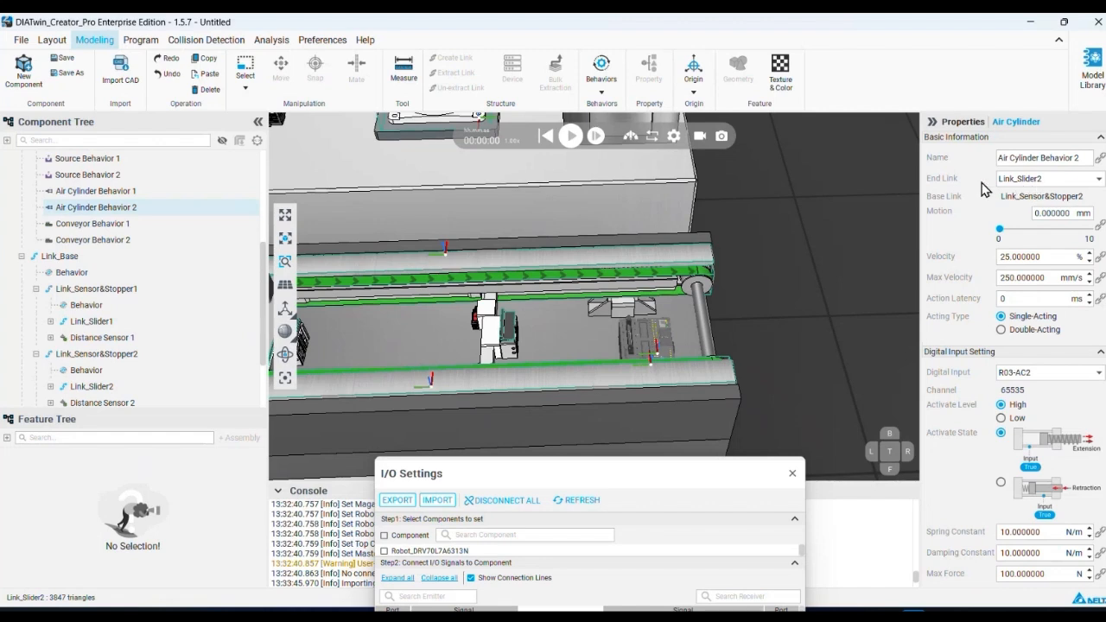
Connect the CV Controller's E04-CVAC2 signal to R03-AC2 on the Dual Track Conveyor and check its port number.
drag(698, 471, 776, 132)
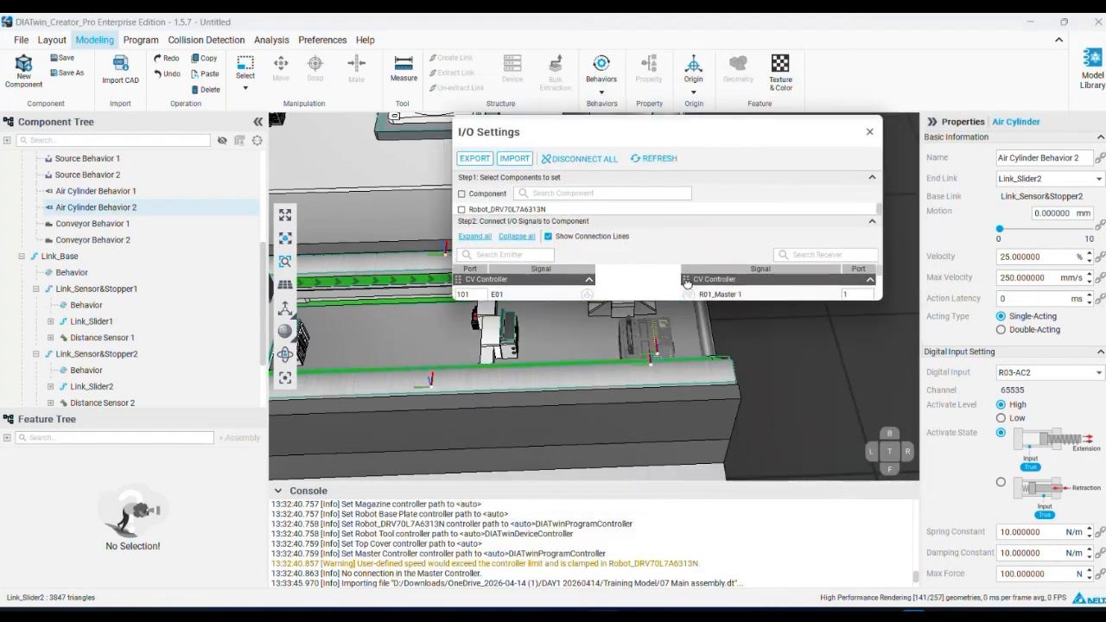
drag(666, 299, 637, 533)
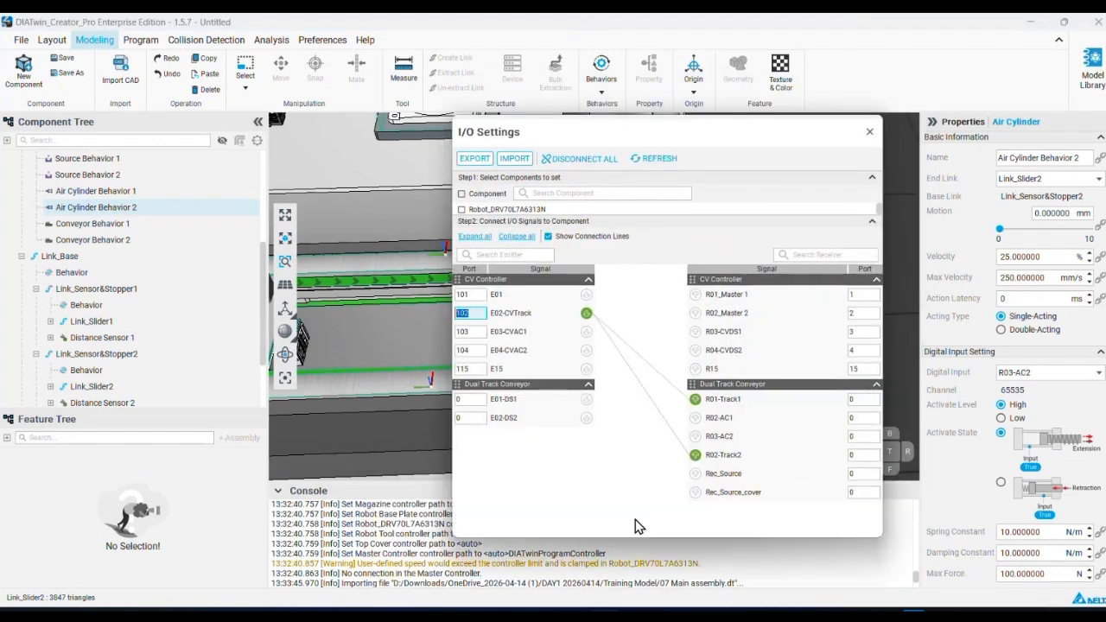
click(587, 352)
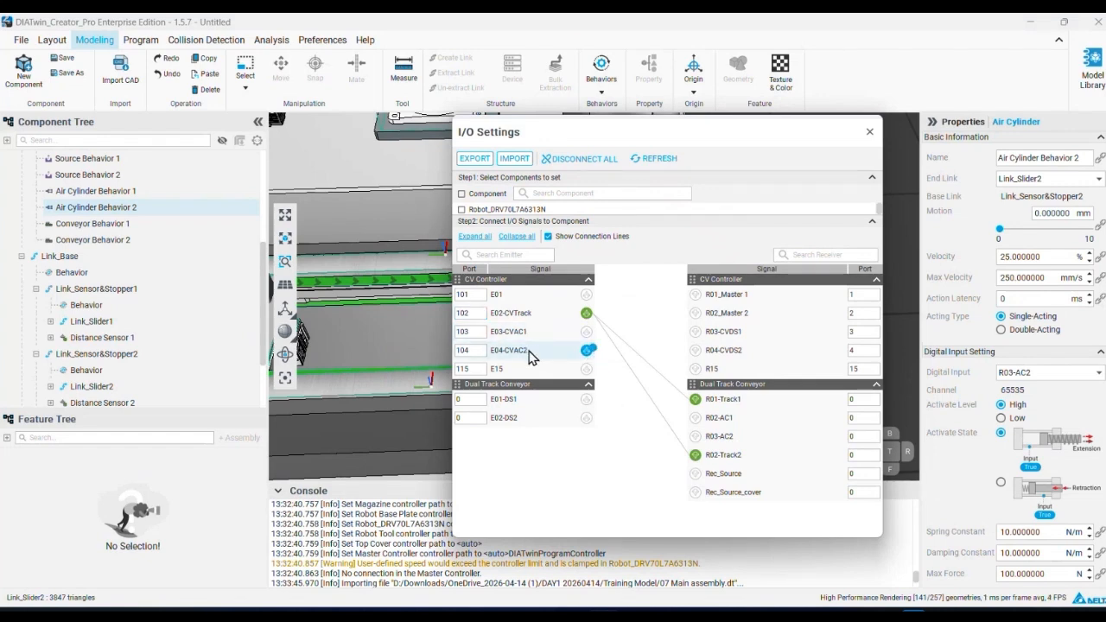
click(696, 437)
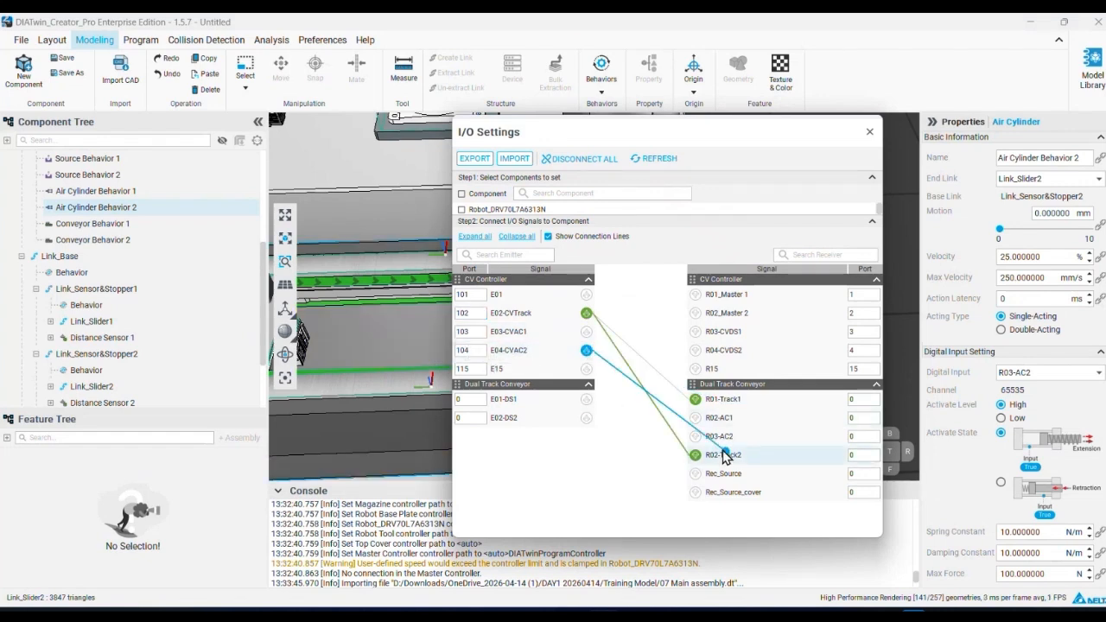
click(463, 350)
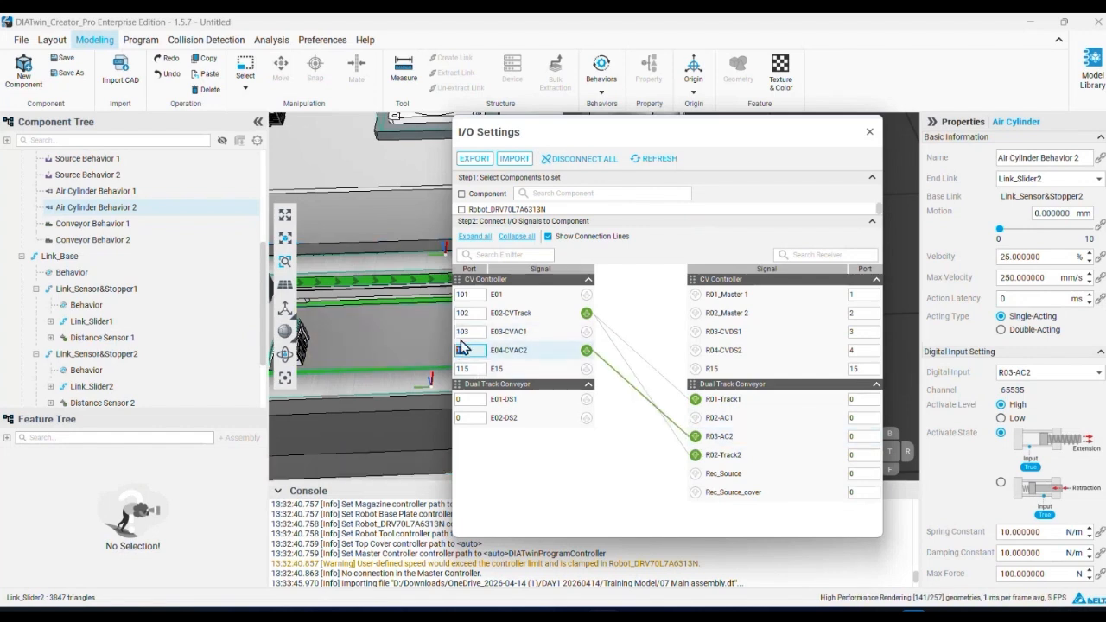
Add a set-output statement to the CV Controller's Main program with output port 104 set to True.
click(147, 45)
click(41, 141)
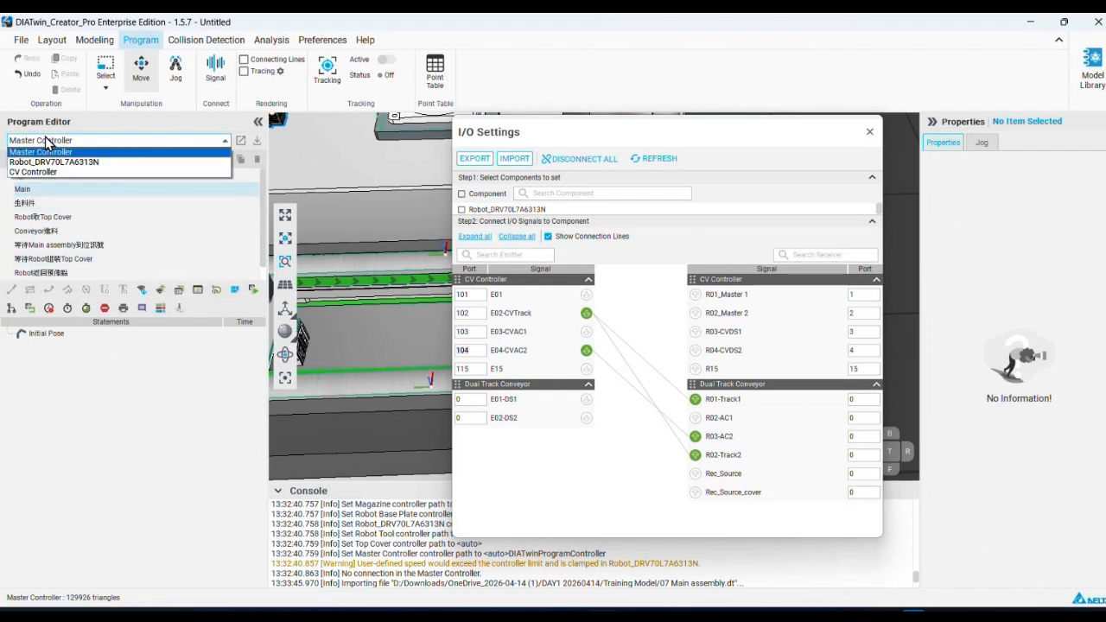
click(34, 172)
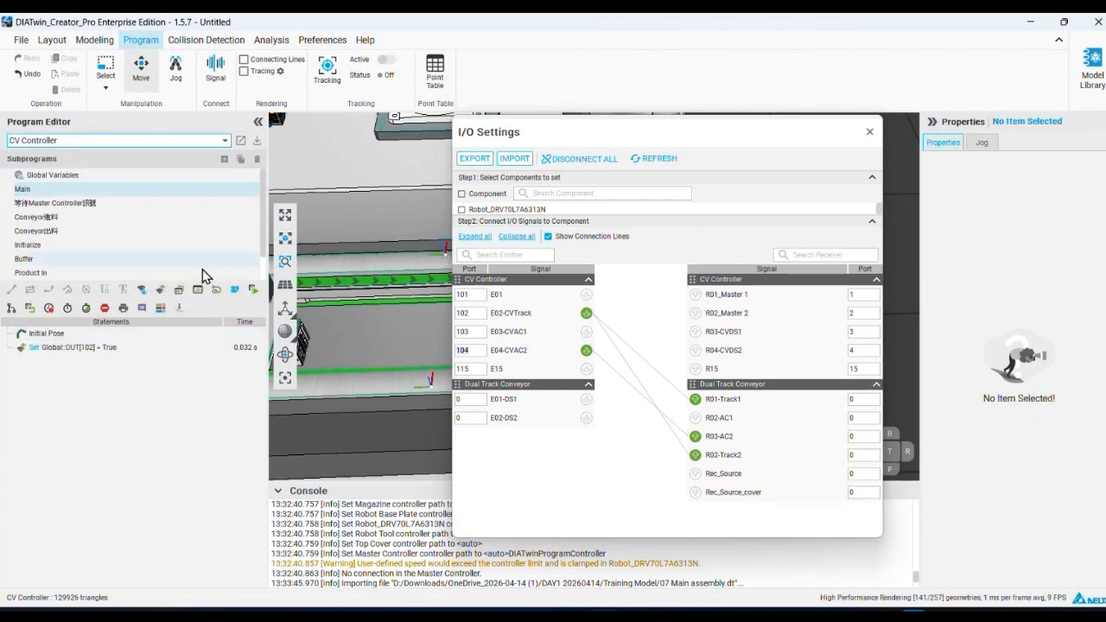
click(160, 307)
click(93, 359)
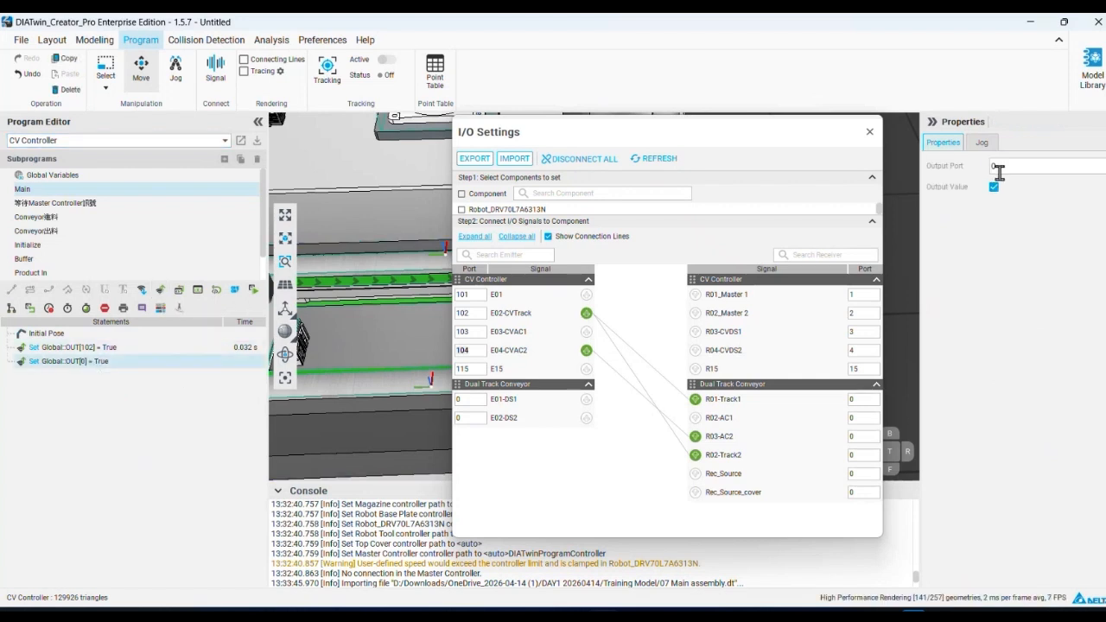
drag(1000, 169, 981, 173)
text(104)
click(154, 409)
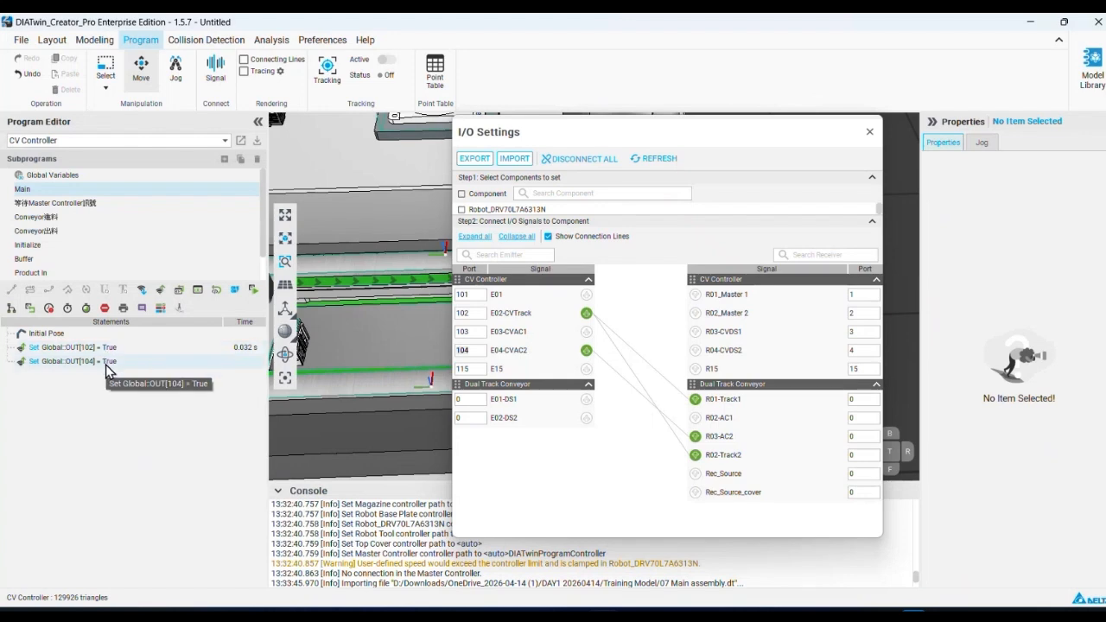
Run the simulation with the stopper in view to check that it blocks the product, and reset it to the start.
drag(592, 137, 790, 159)
click(571, 136)
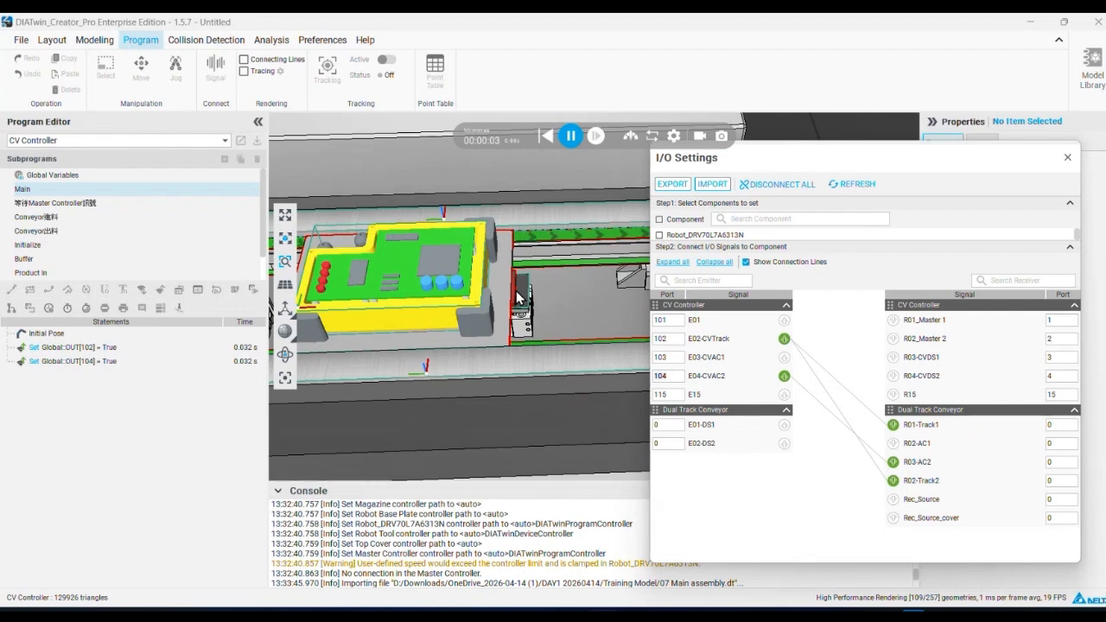
click(571, 139)
click(546, 137)
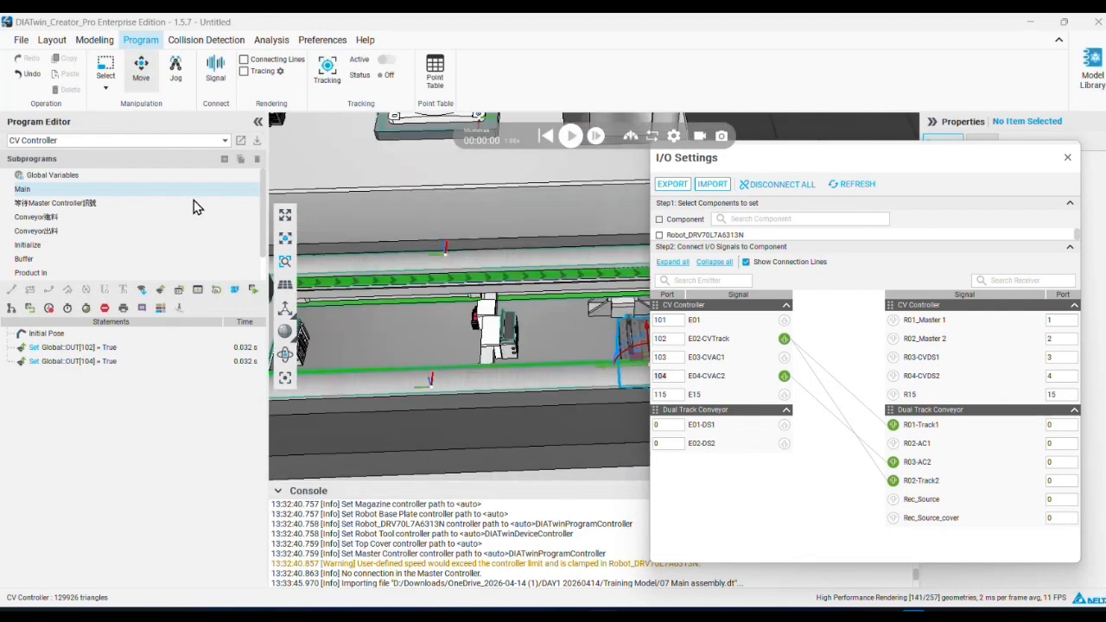
Review the Conveyor進料 subprogram's sequence and move the OUT[104] = True statement ahead of OUT[102] = True in Main.
click(71, 220)
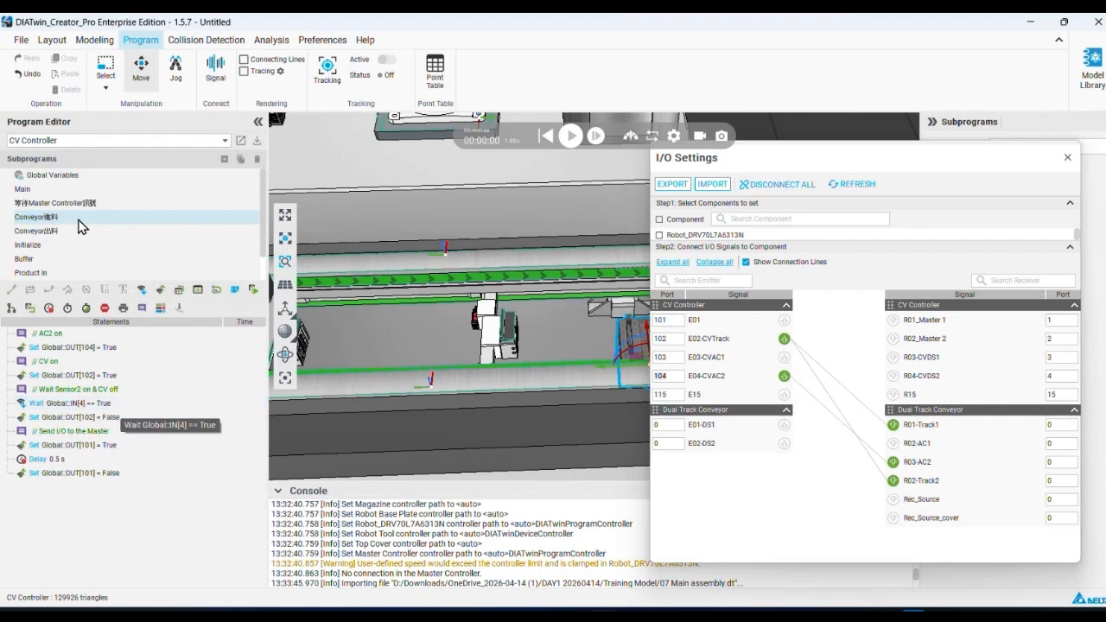
click(71, 190)
drag(84, 364, 159, 345)
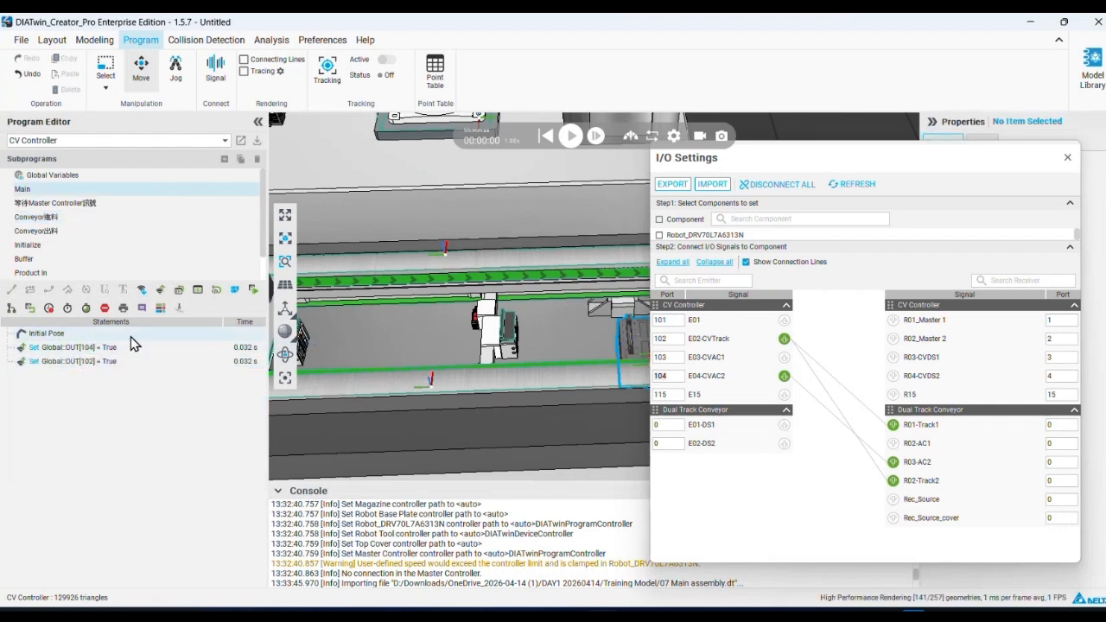
click(69, 218)
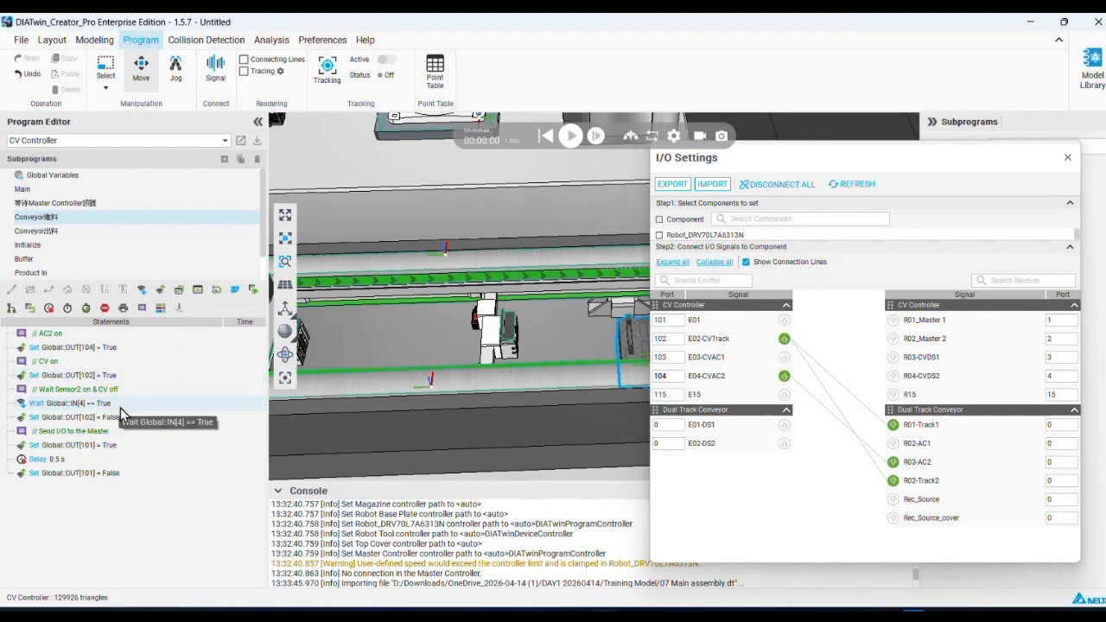
click(48, 190)
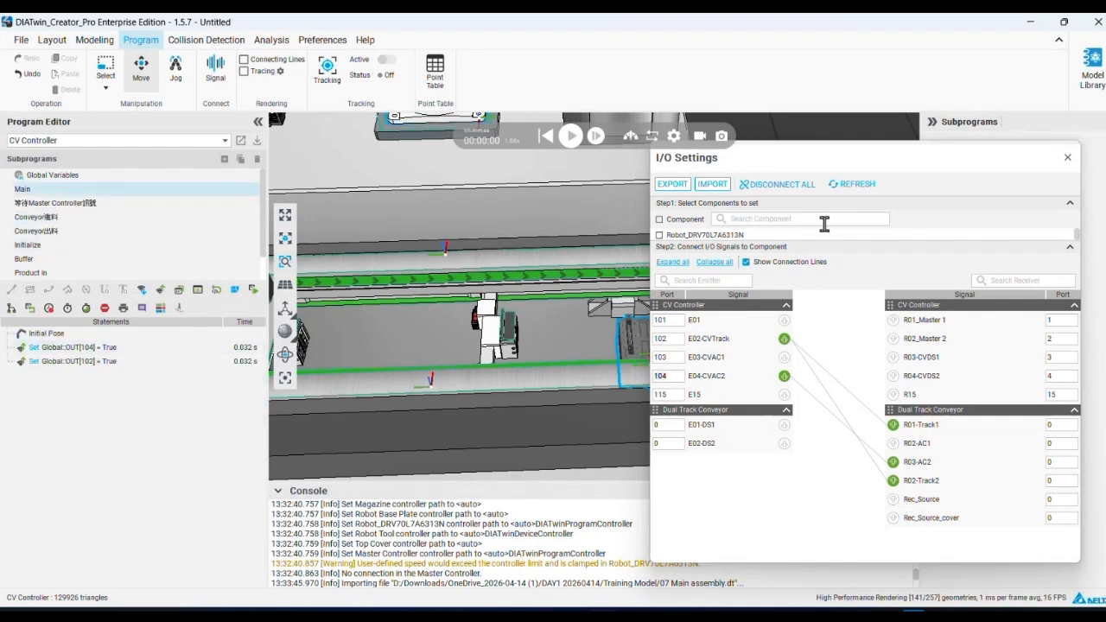
Close the I/O settings and locate the sensor beside the second stopper as Distance Sensor 2 under Link_Sensor&Stopper2 in the modeling workspace.
drag(873, 167, 824, 255)
click(1020, 252)
scroll(530, 252, down, 4)
middle_drag(530, 253, 618, 257)
scroll(620, 264, up, 5)
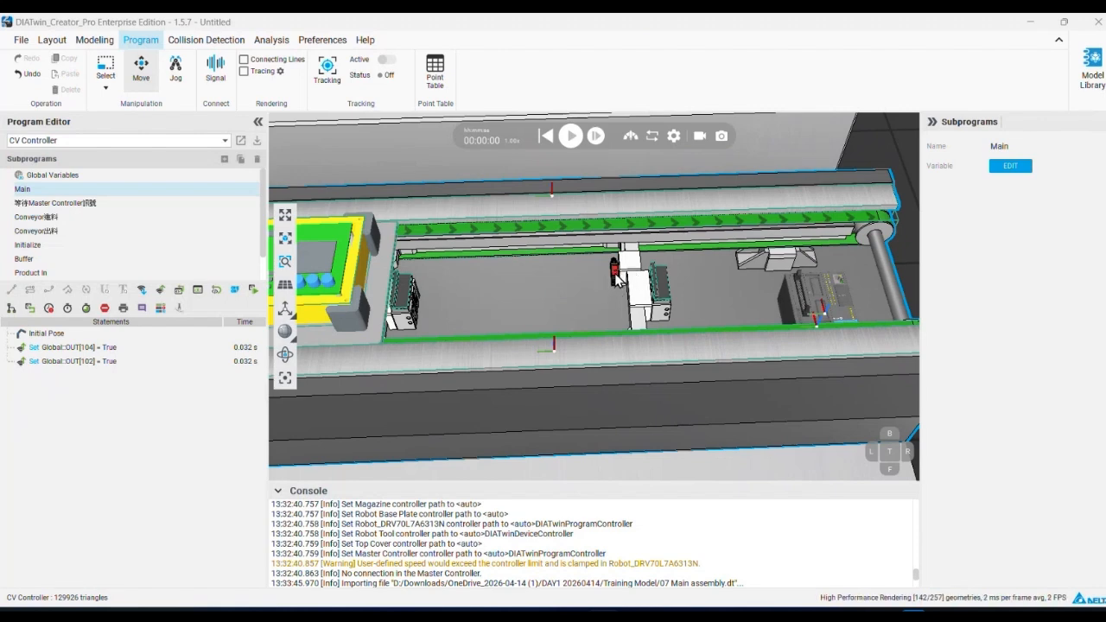
click(93, 40)
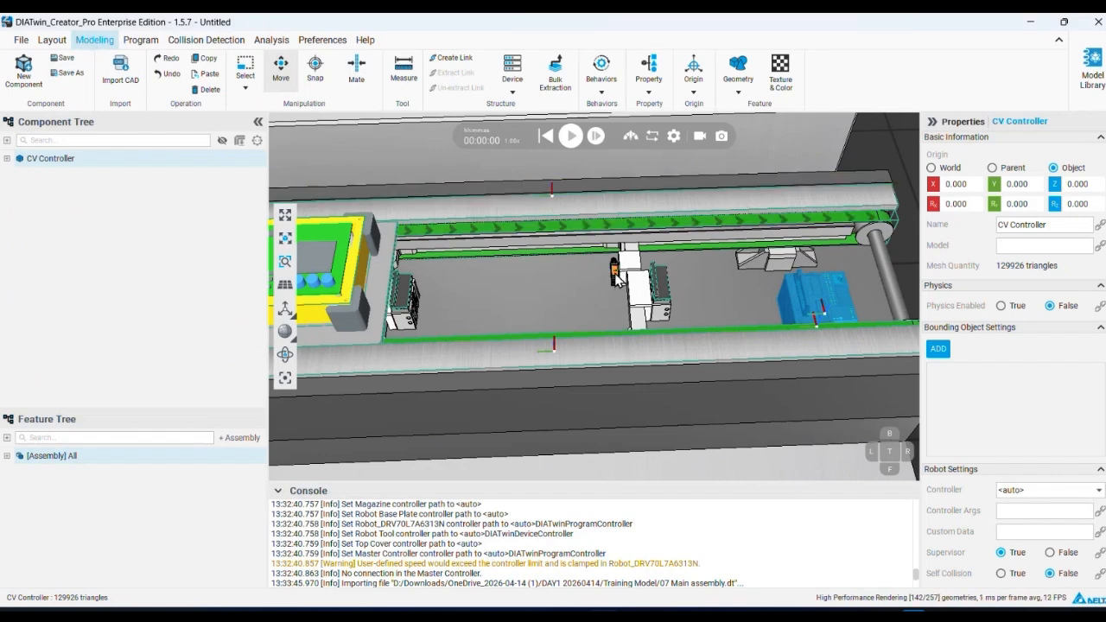
click(617, 278)
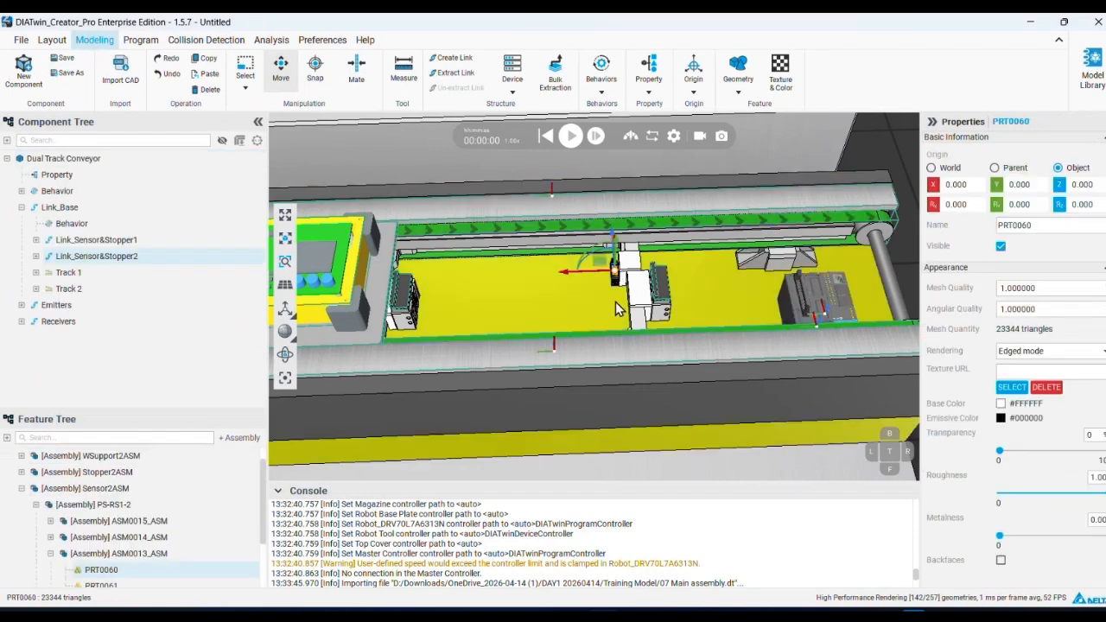
scroll(614, 280, up, 4)
click(36, 256)
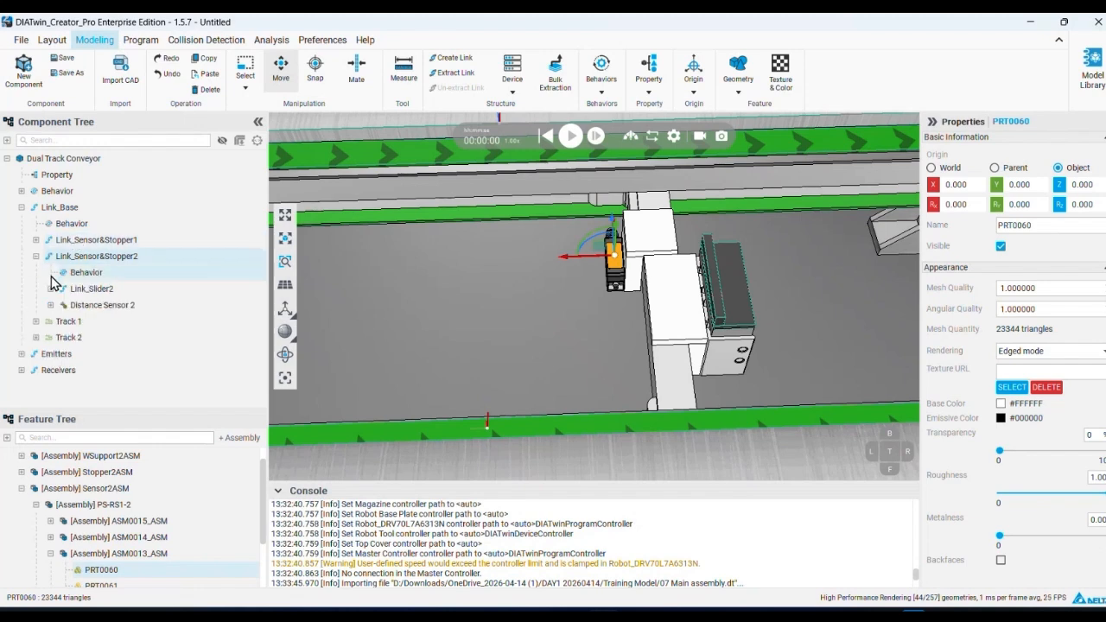
click(50, 291)
click(93, 324)
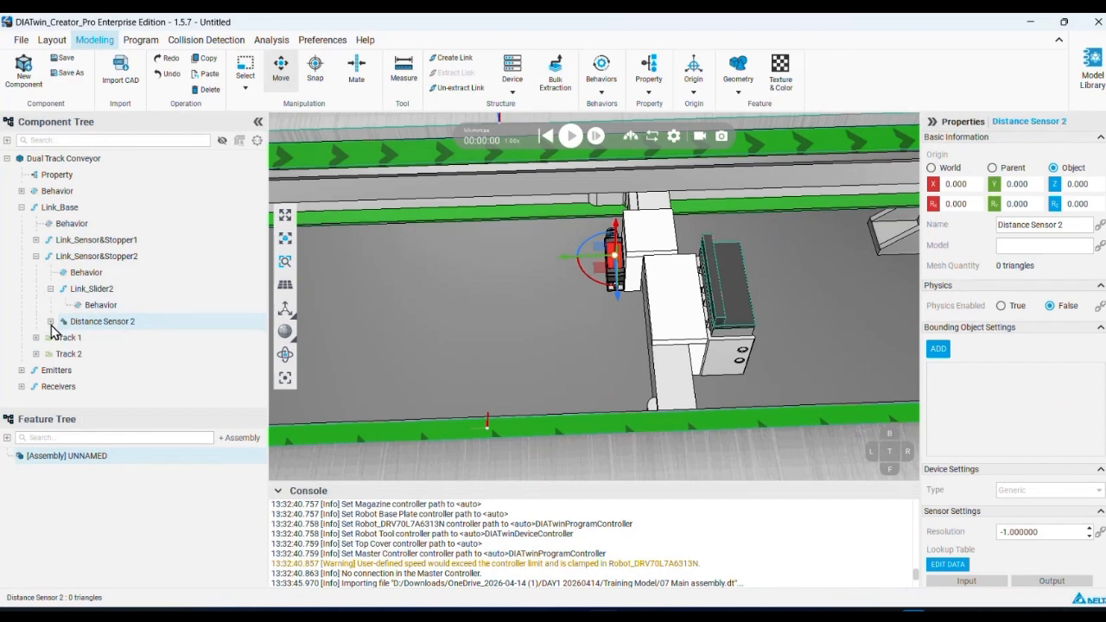
Find Optical Sensor Behavior 2 among the conveyor's behaviors and examine its sensor and digital output settings.
click(21, 192)
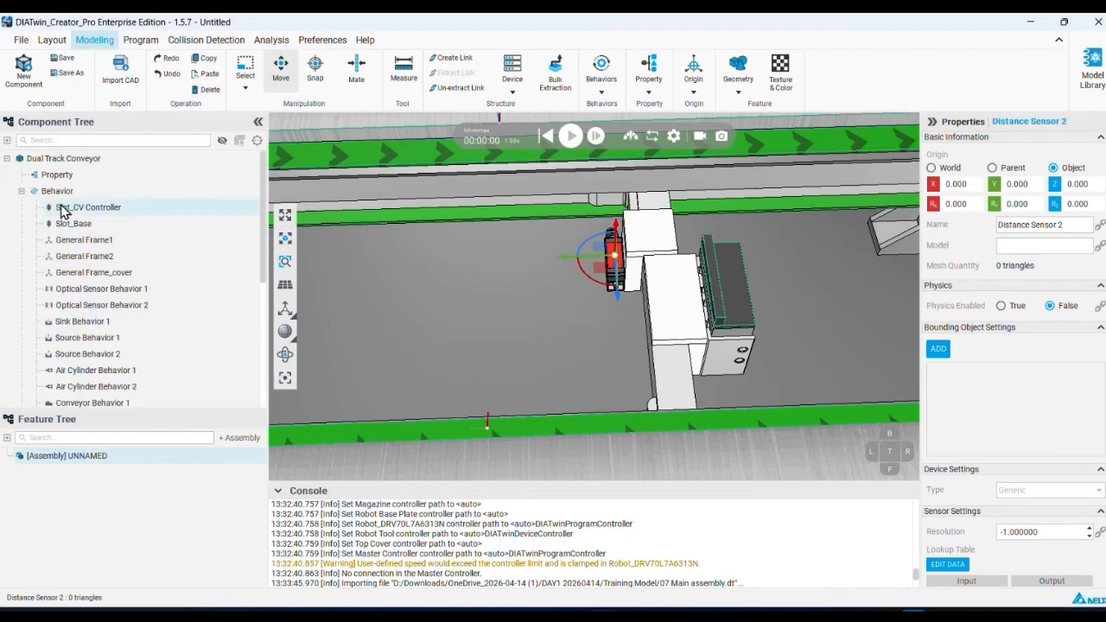
scroll(84, 316, down, 2)
scroll(84, 315, up, 2)
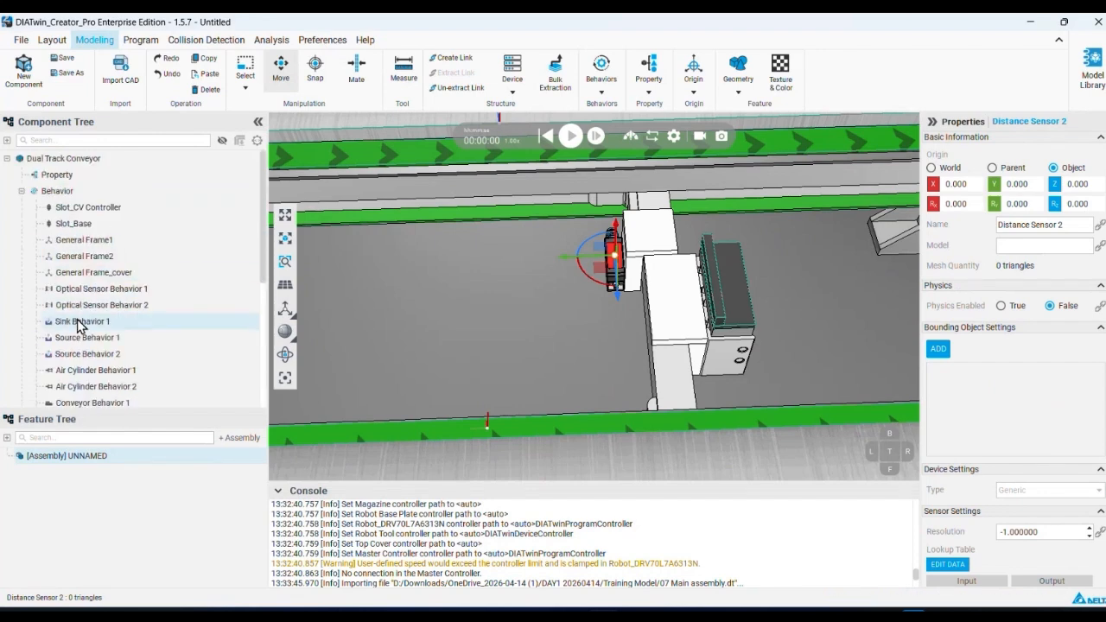
scroll(95, 259, down, 1)
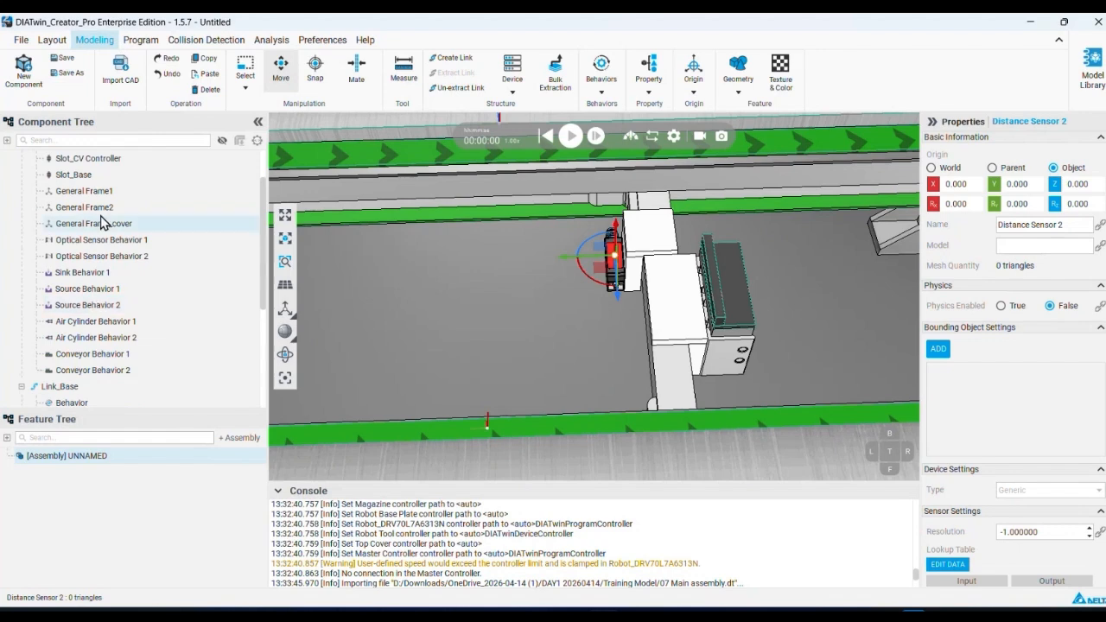
click(108, 260)
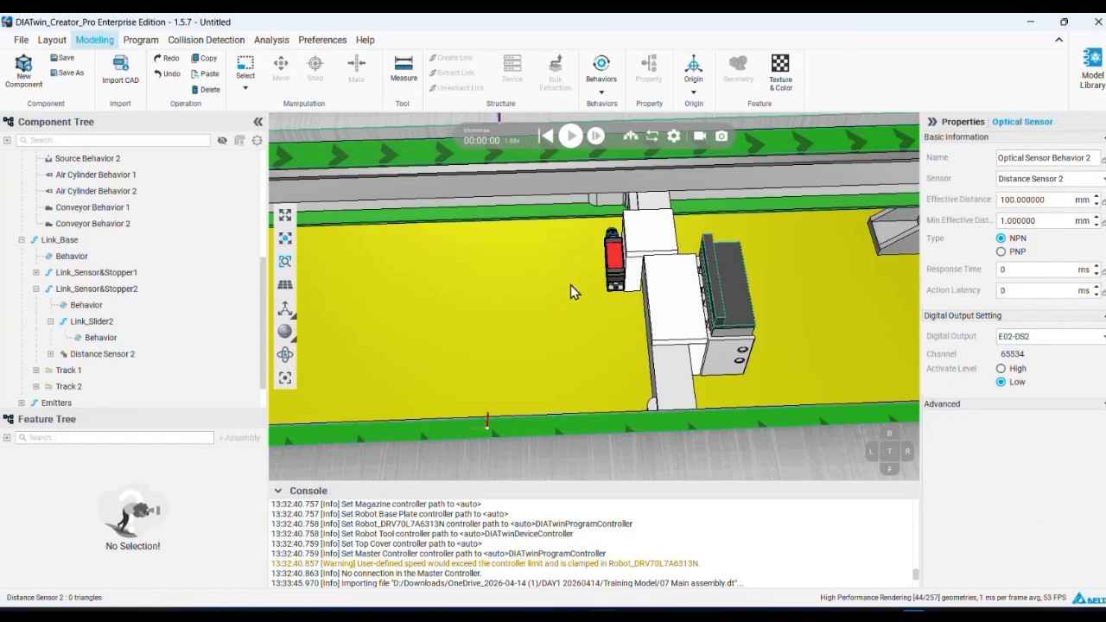
Reselect Distance Sensor 2 on the conveyor and check it against the name and sensor assignment in Optical Sensor Behavior 2.
click(618, 258)
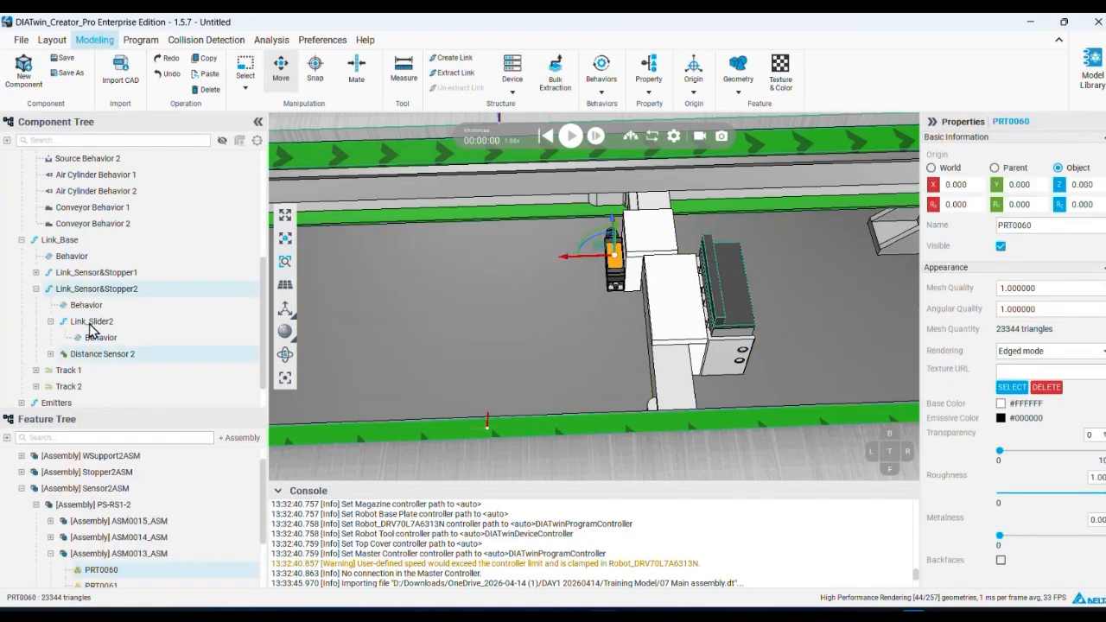
click(83, 356)
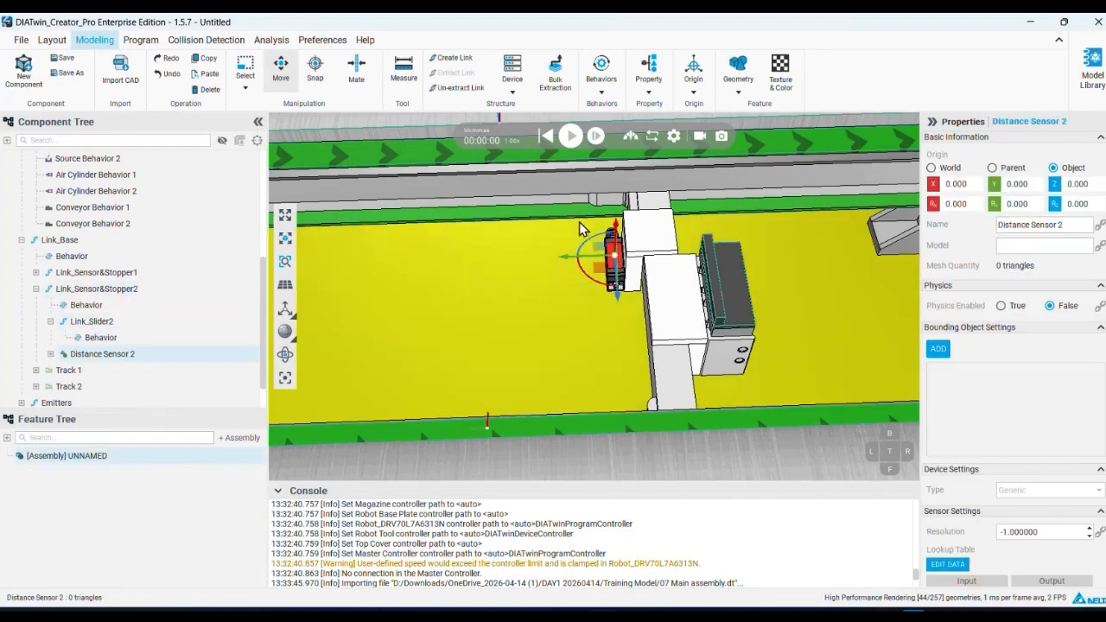
scroll(183, 299, up, 2)
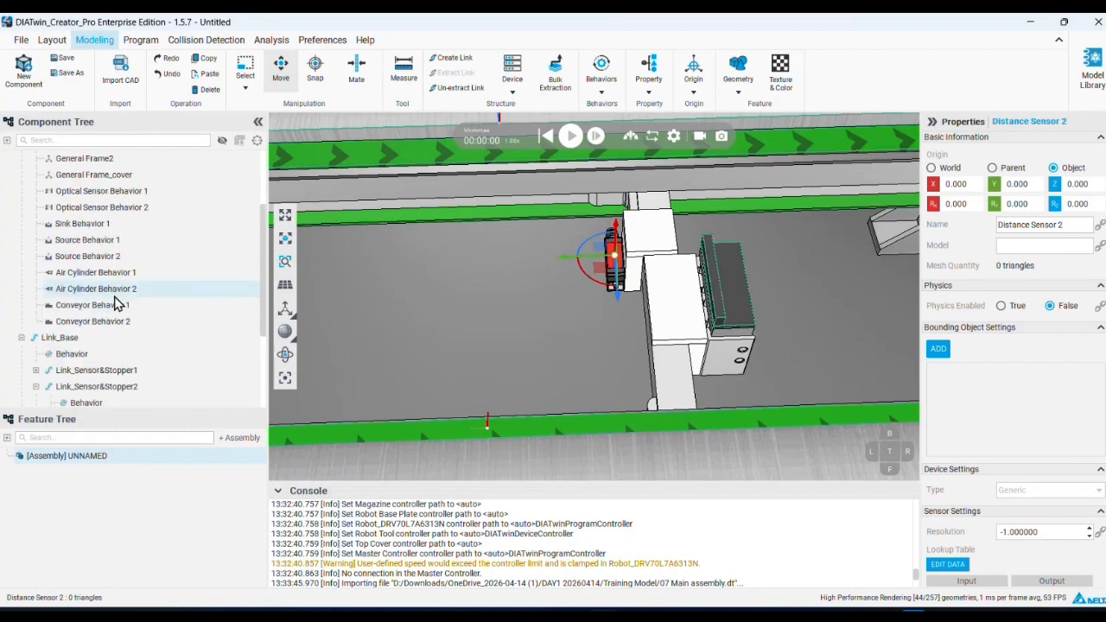
click(173, 320)
click(104, 272)
click(95, 289)
click(101, 208)
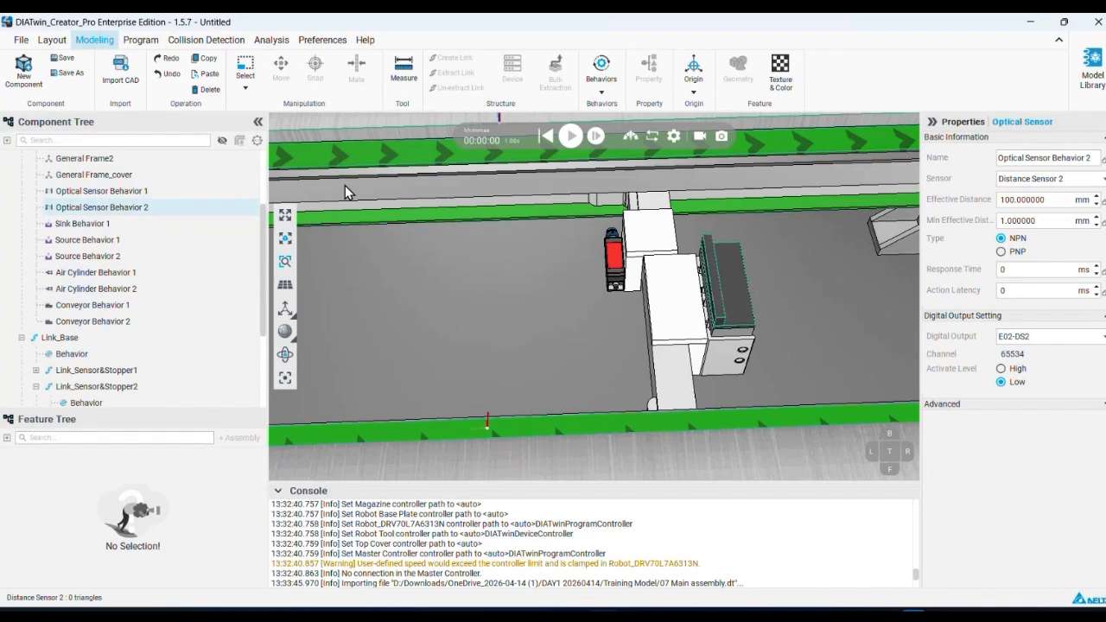
click(1043, 158)
drag(1028, 157, 1077, 159)
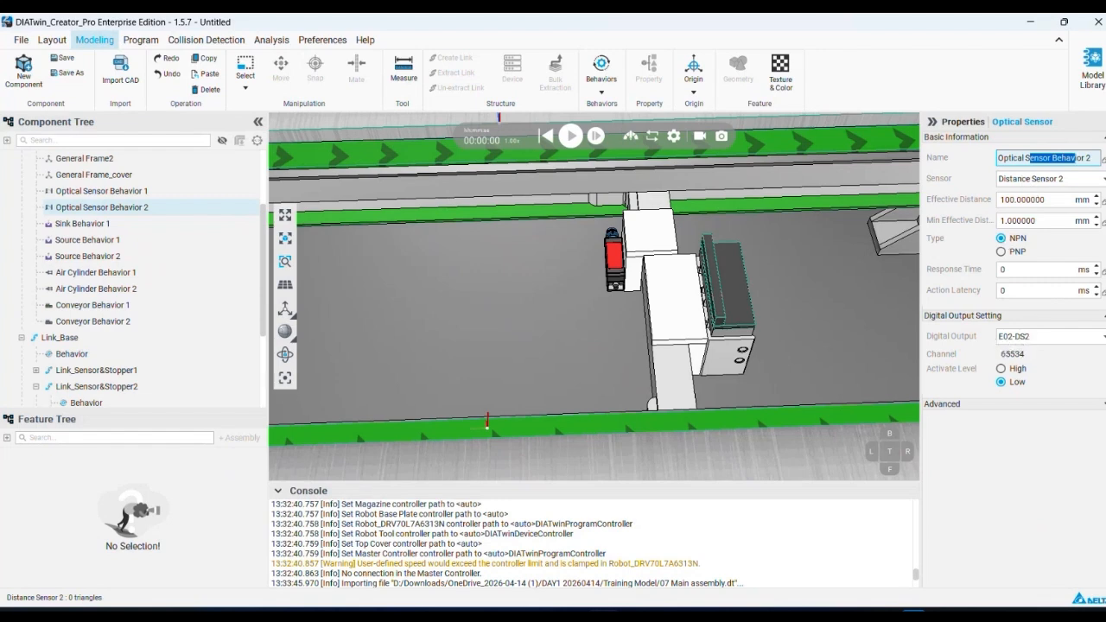
Open the I/O settings for CV Controller's program and display the signals of CV Controller and Dual Track Conveyor together.
click(139, 41)
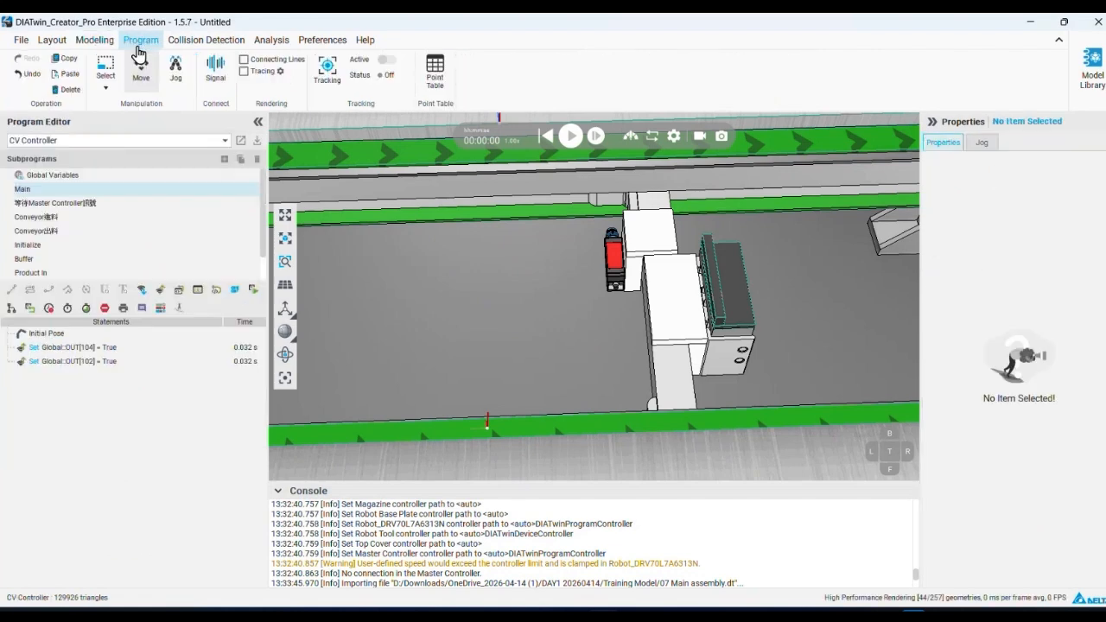
click(145, 140)
click(118, 173)
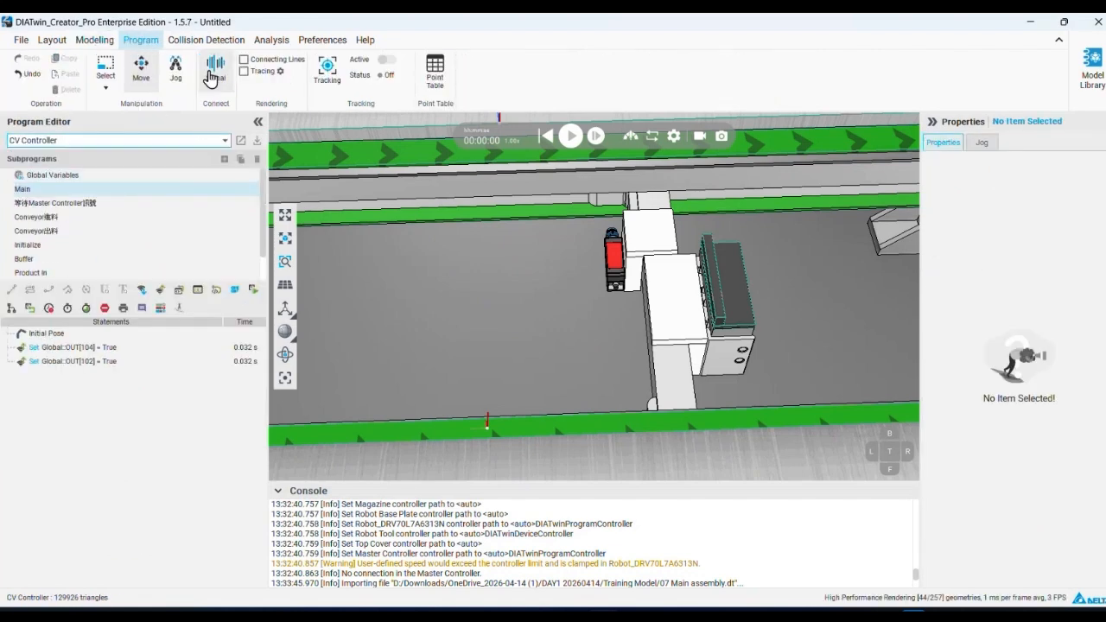
click(216, 68)
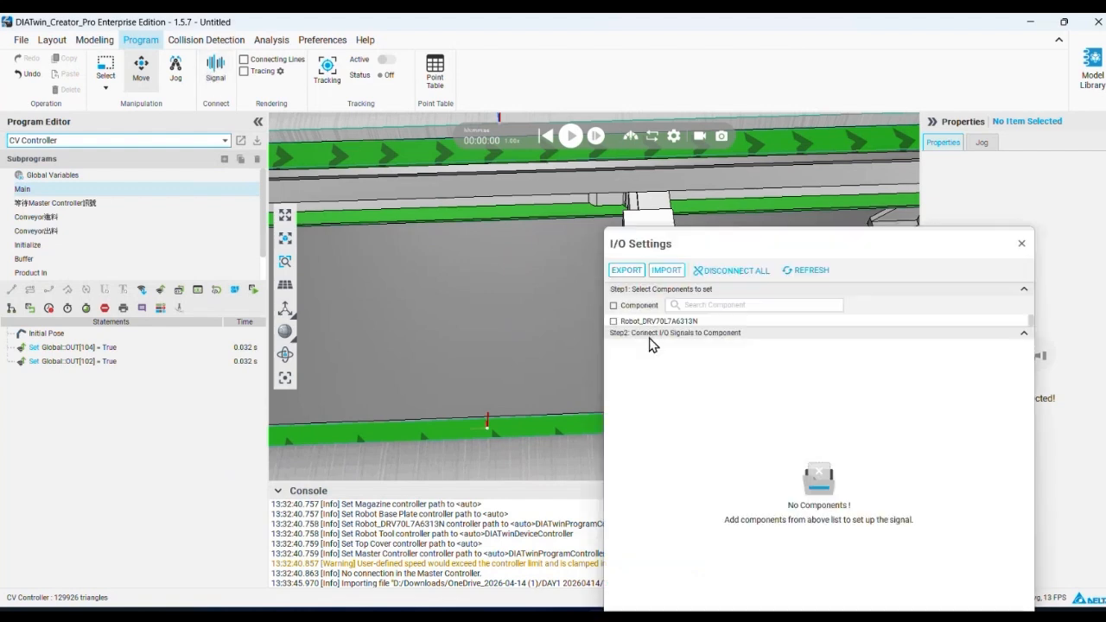
drag(713, 247, 630, 132)
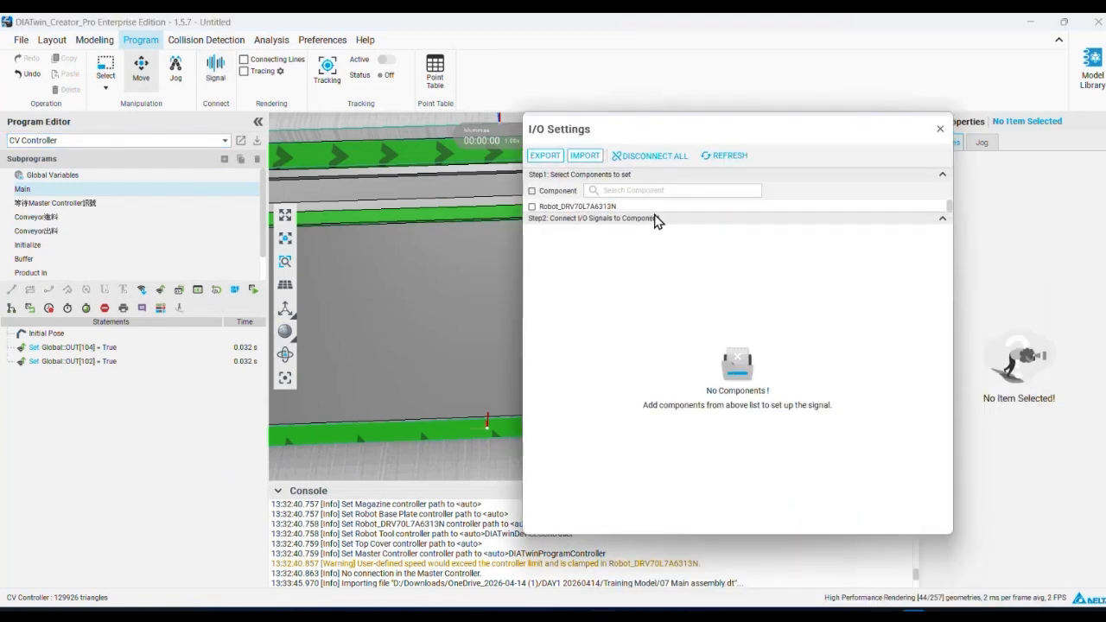
drag(656, 212, 659, 363)
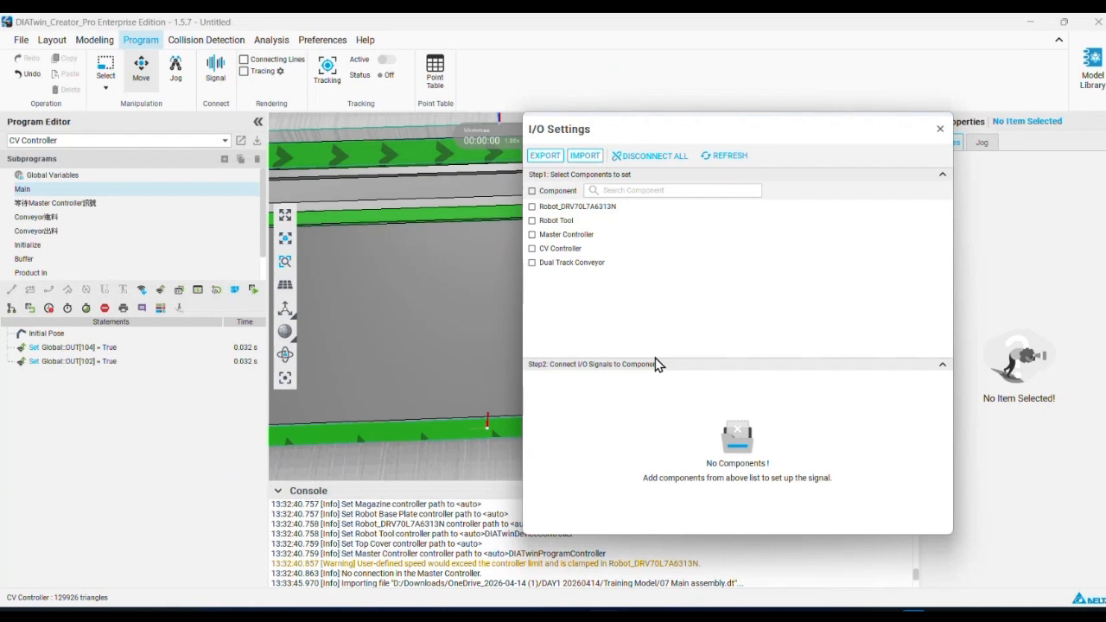
click(532, 249)
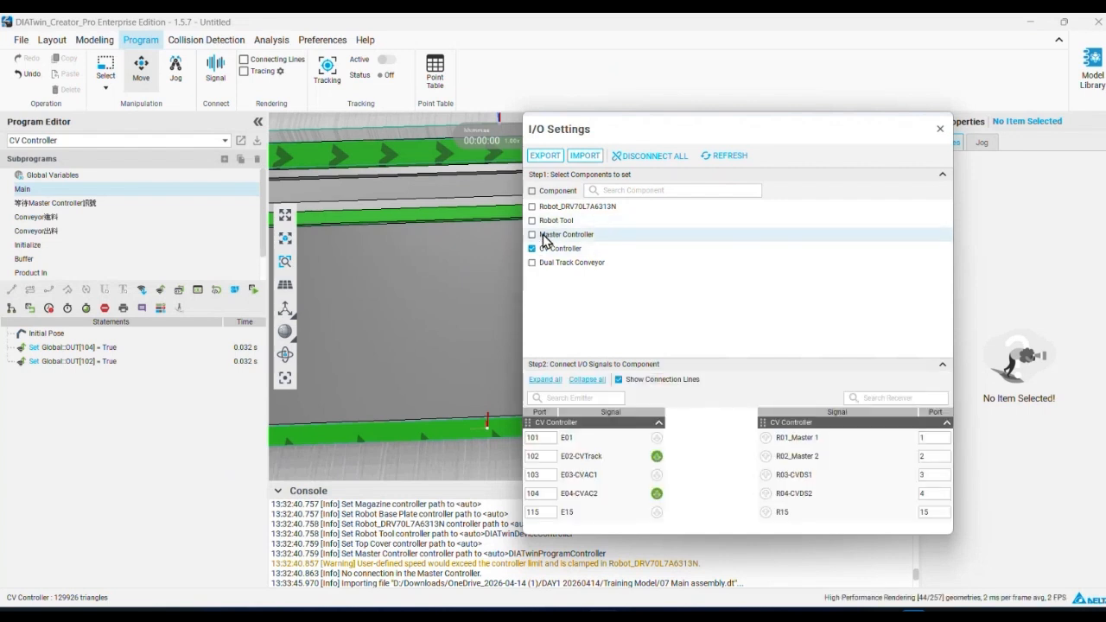
click(533, 262)
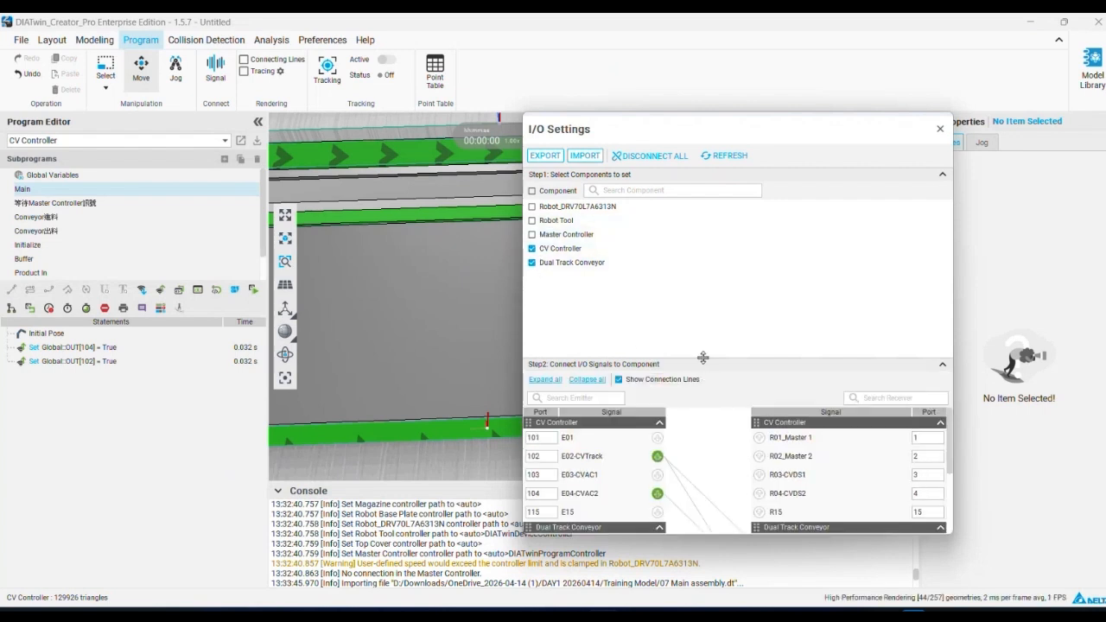
drag(704, 357, 716, 194)
drag(733, 135, 635, 66)
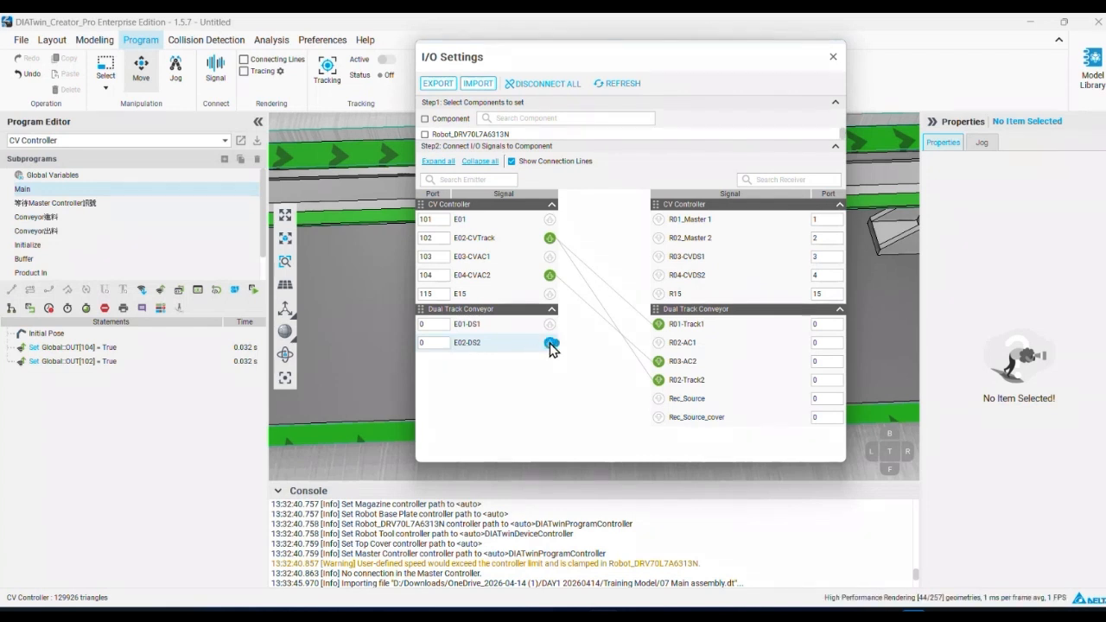
Connect the Dual Track Conveyor output signal E02-DS2 to CV Controller's input signal R04-CVDS2.
drag(550, 343, 661, 282)
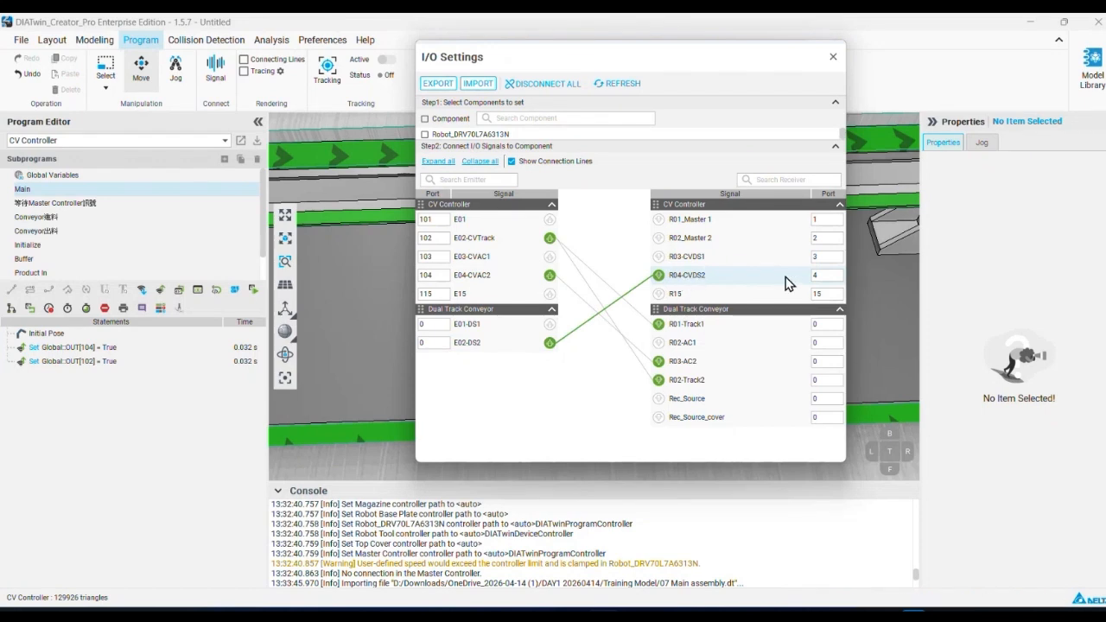
double_click(812, 275)
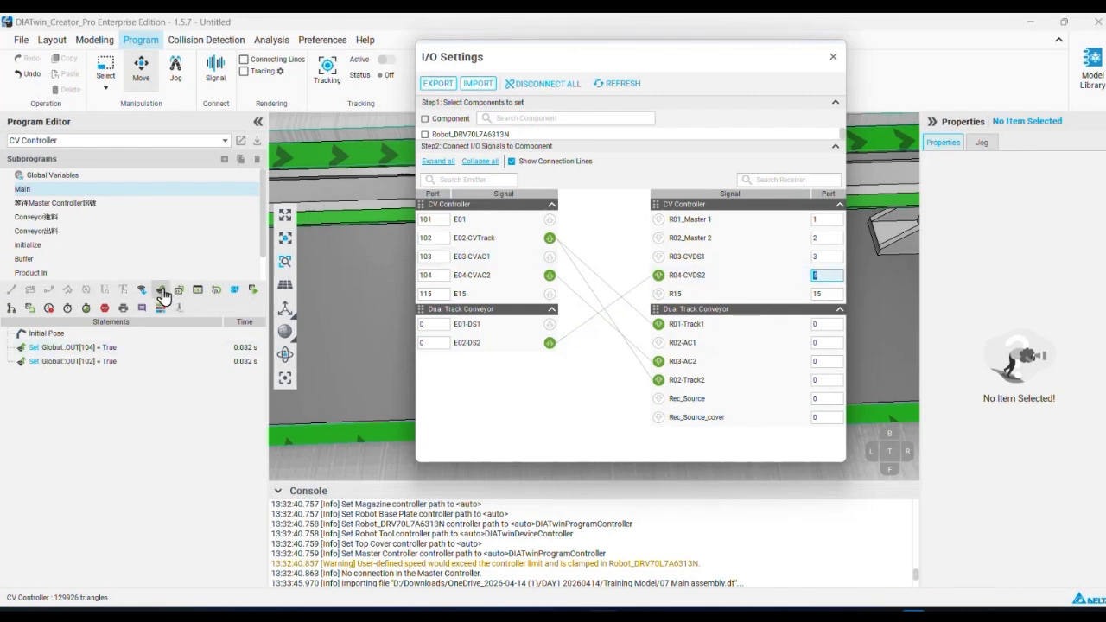
click(225, 476)
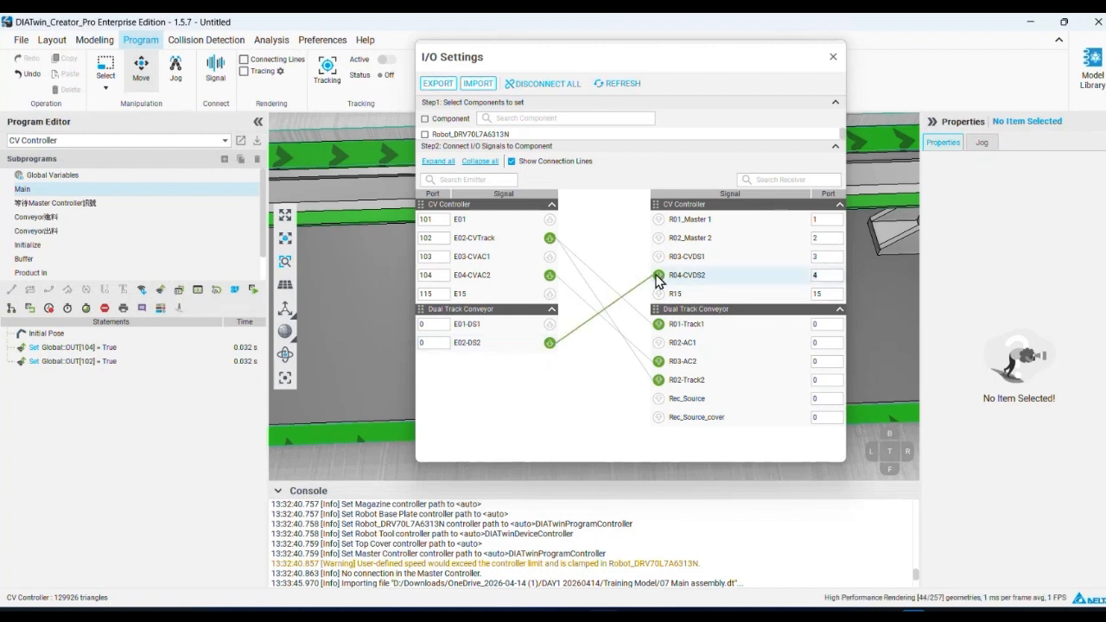
Add a Wait statement at the end of Main that waits for input port 4 to be True.
click(142, 294)
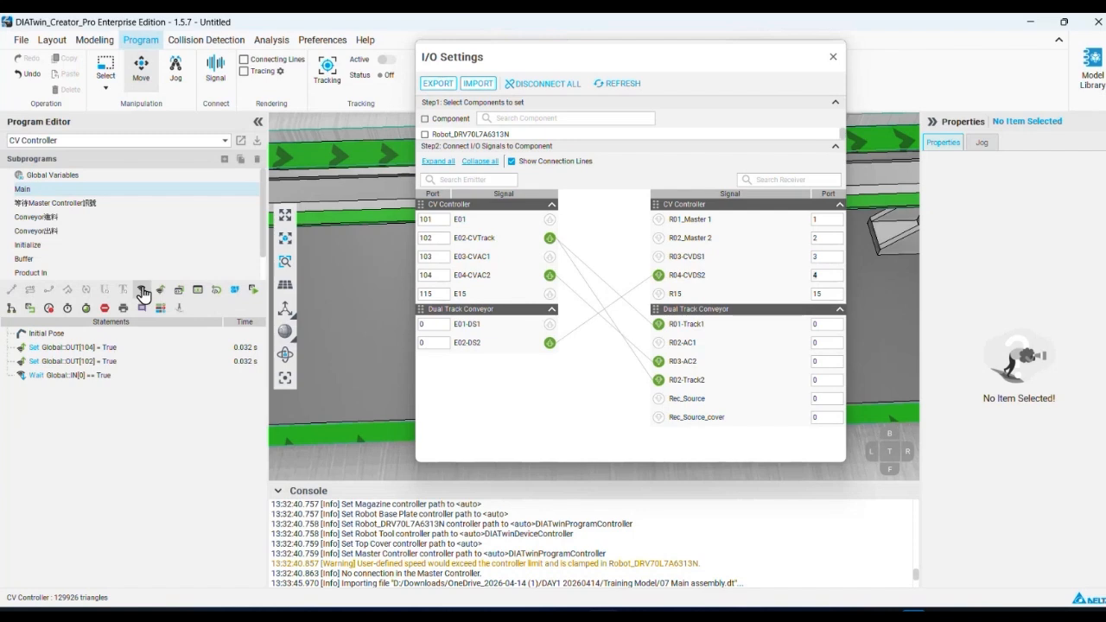
click(90, 374)
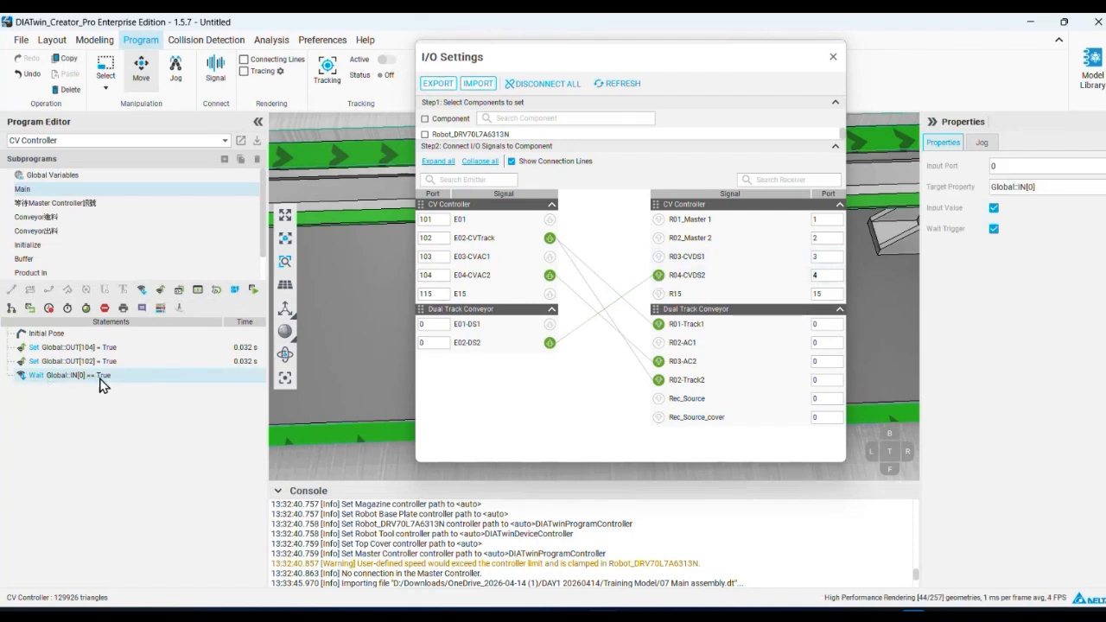
double_click(805, 276)
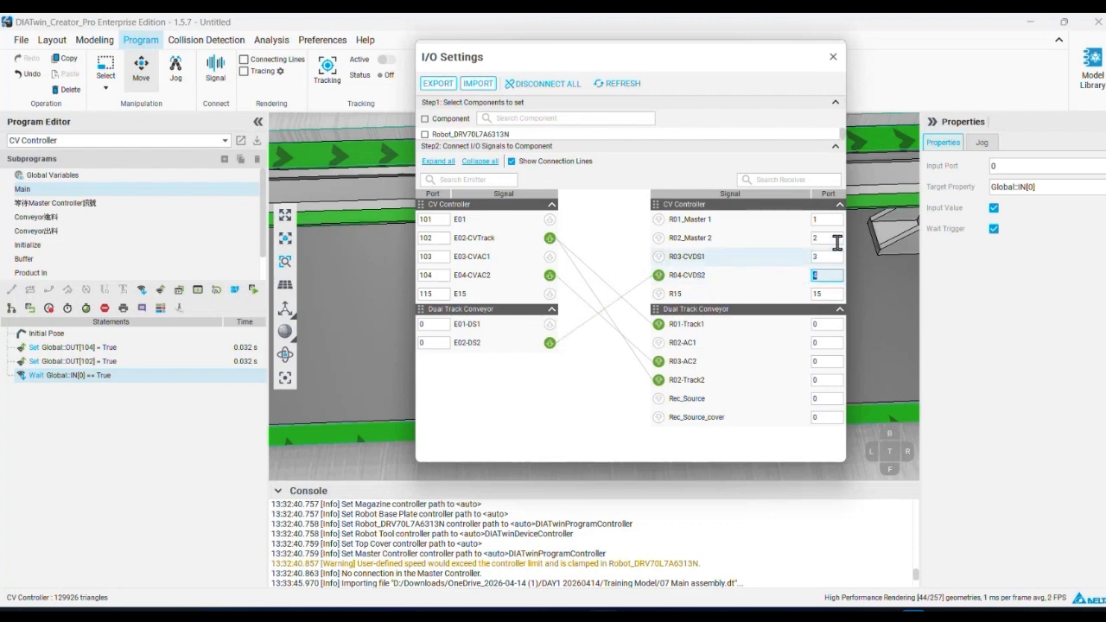
click(1003, 166)
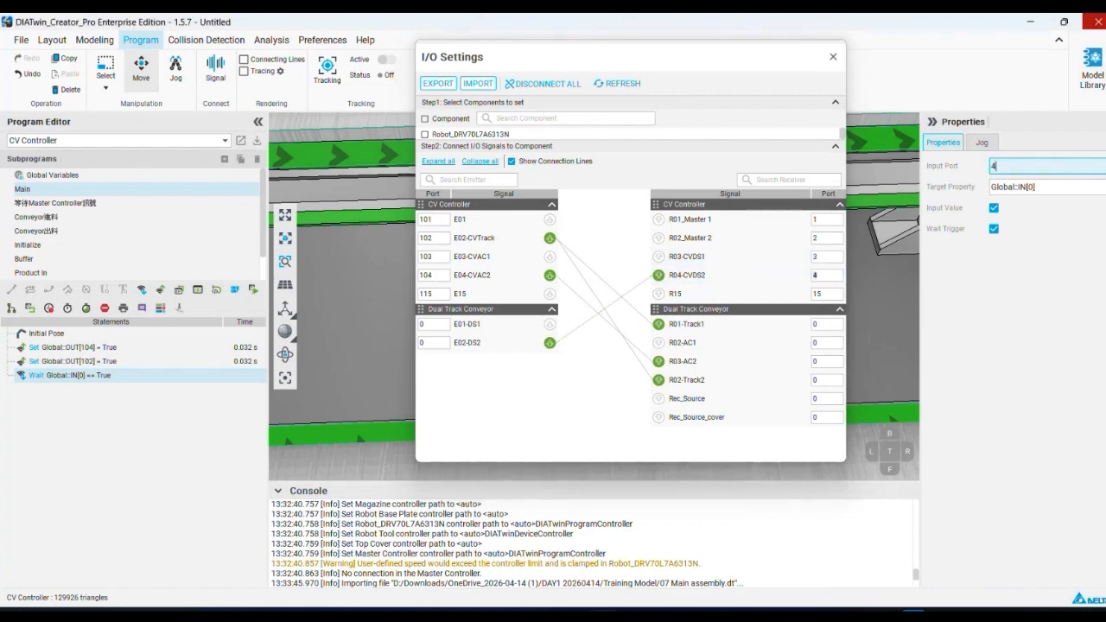
text(4)
key(Return)
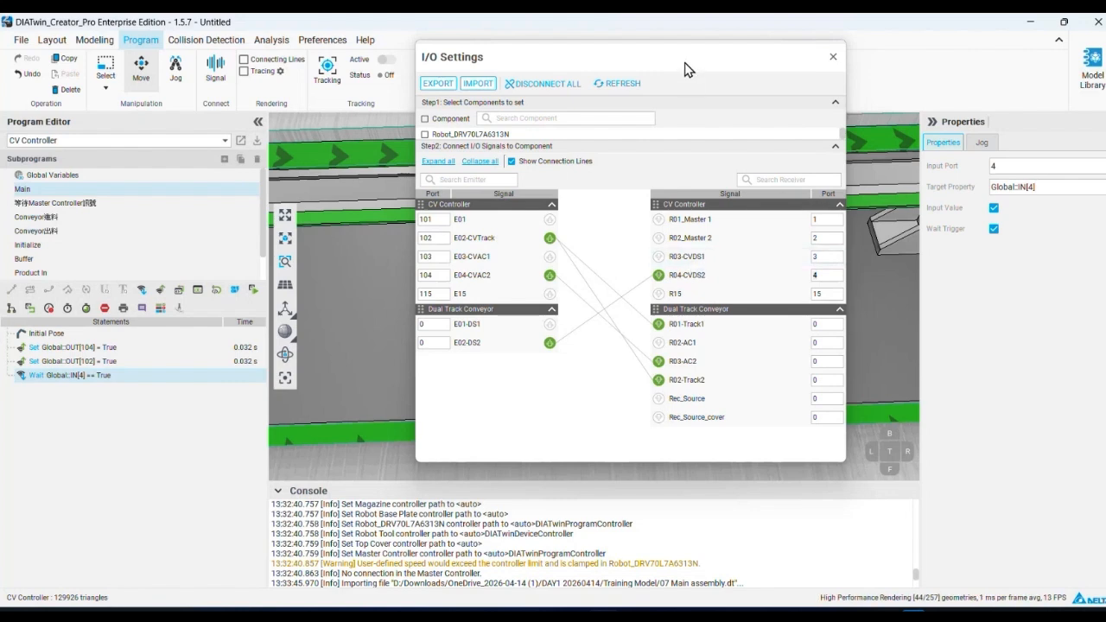
Run the simulation with the whole conveyor in view to test the sensor wait, and reset it.
drag(683, 62, 947, 123)
scroll(624, 288, down, 4)
middle_drag(637, 267, 531, 282)
scroll(575, 257, down, 3)
scroll(543, 277, down, 3)
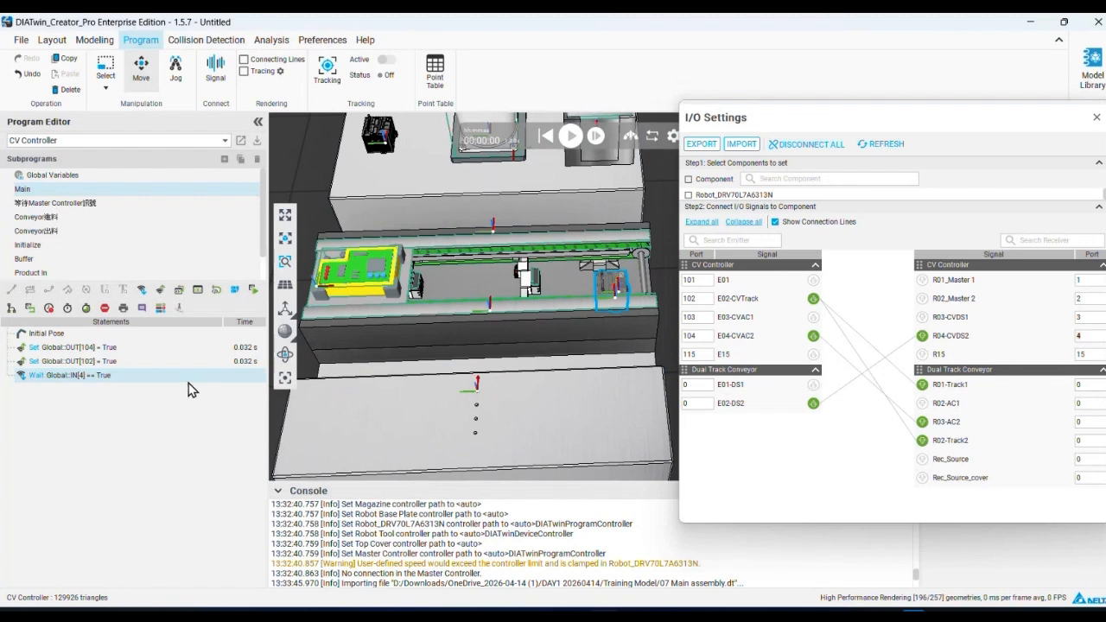
click(572, 137)
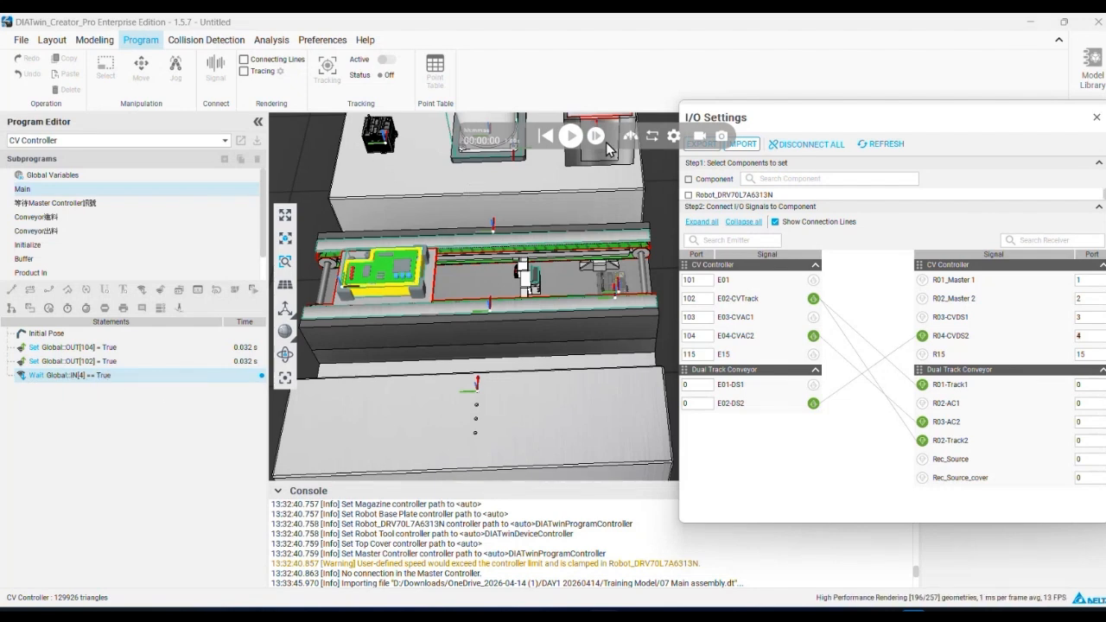
click(571, 135)
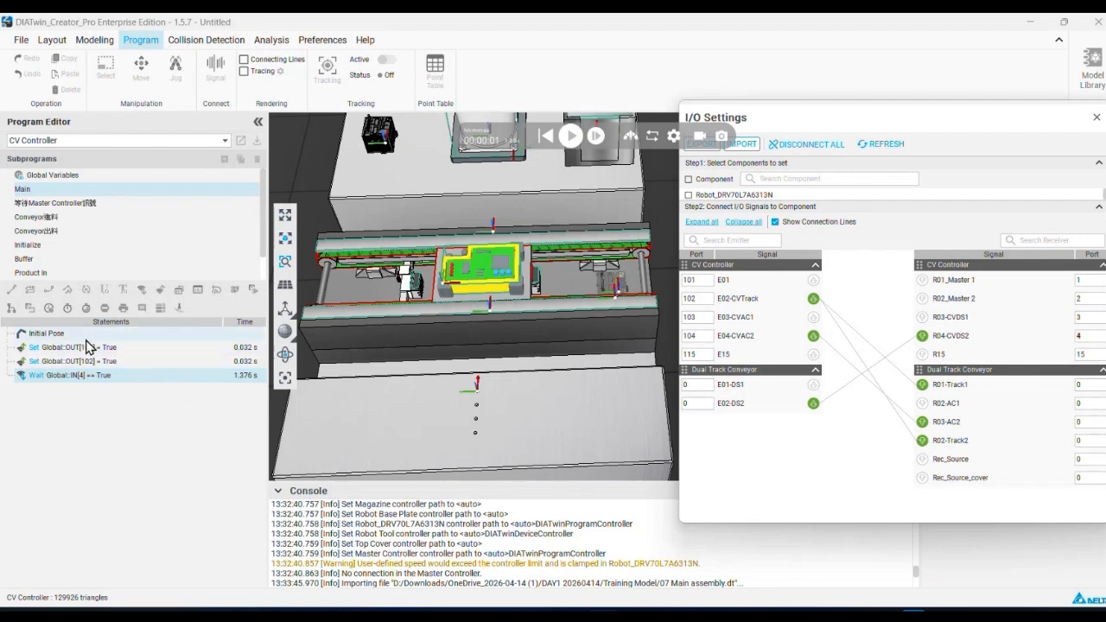
click(131, 347)
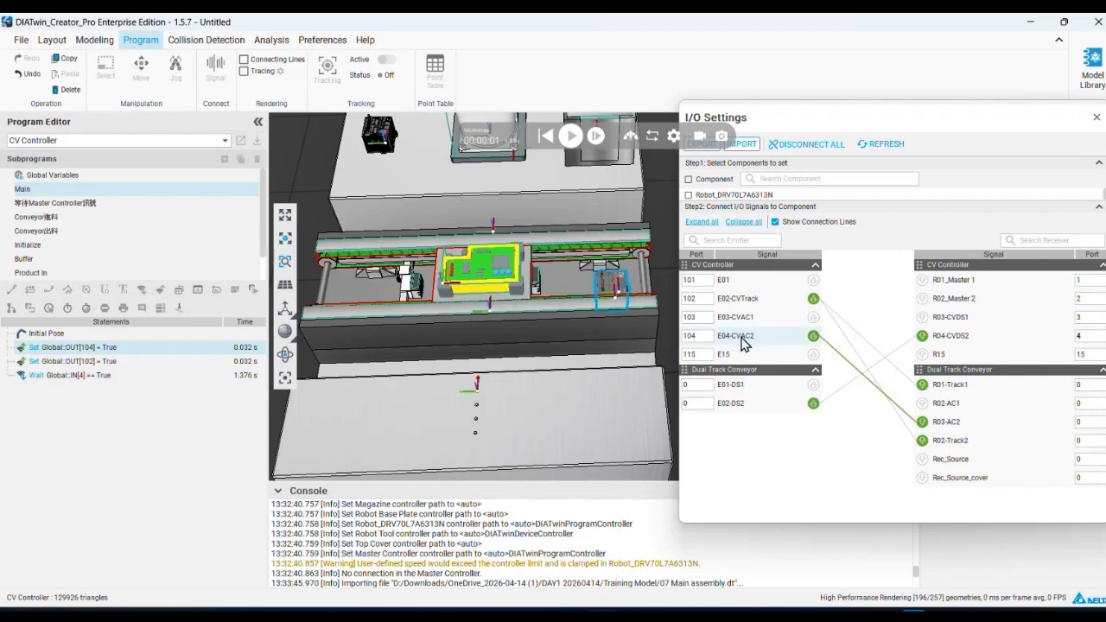
click(543, 143)
Insert a comment reading AC->104 directly after the OUT[104] = True statement in Main.
click(142, 310)
drag(23, 391, 102, 357)
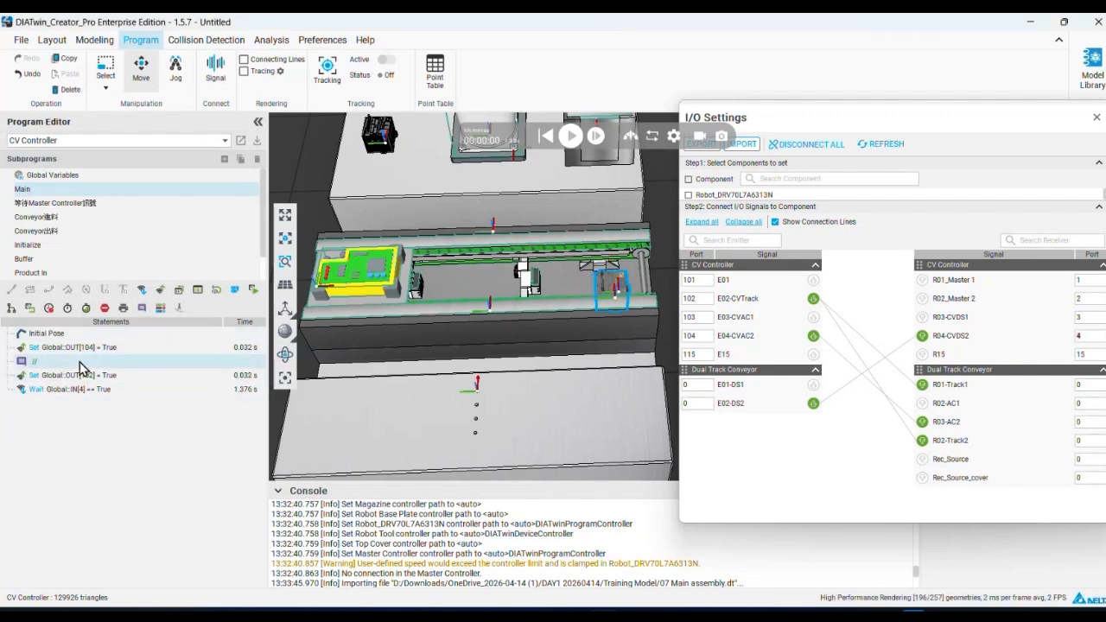
drag(920, 140, 894, 298)
click(987, 194)
text(A)
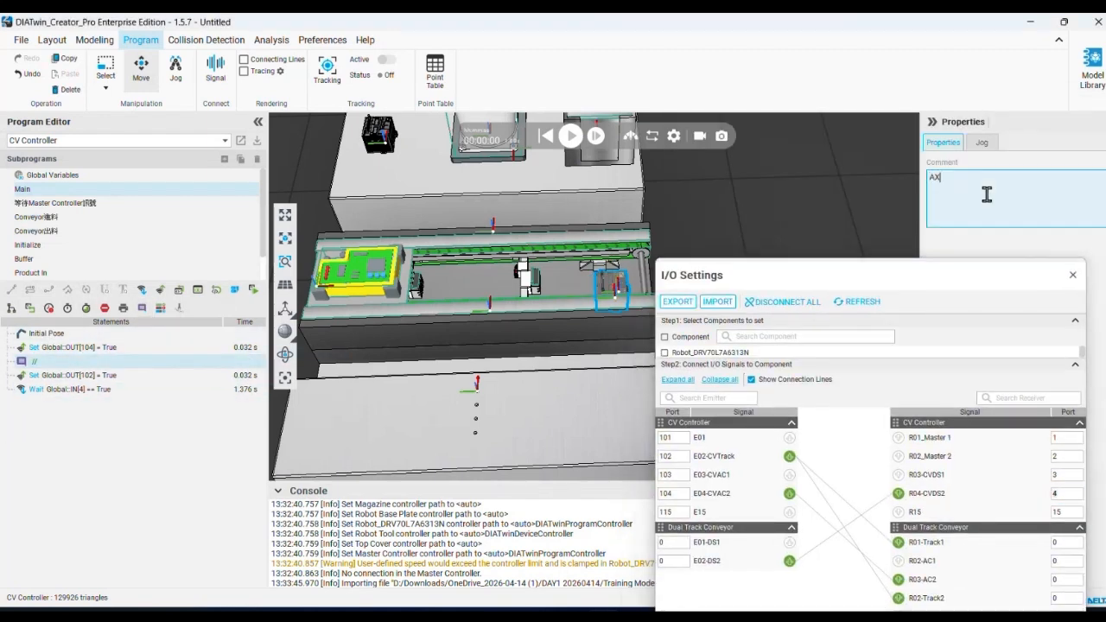
text(C->104)
click(1000, 244)
Copy the AC->104 comment to just below the OUT[102] = True statement and change its text to CV->102.
click(58, 363)
key(ctrl+c)
click(68, 376)
key(ctrl+v)
click(64, 390)
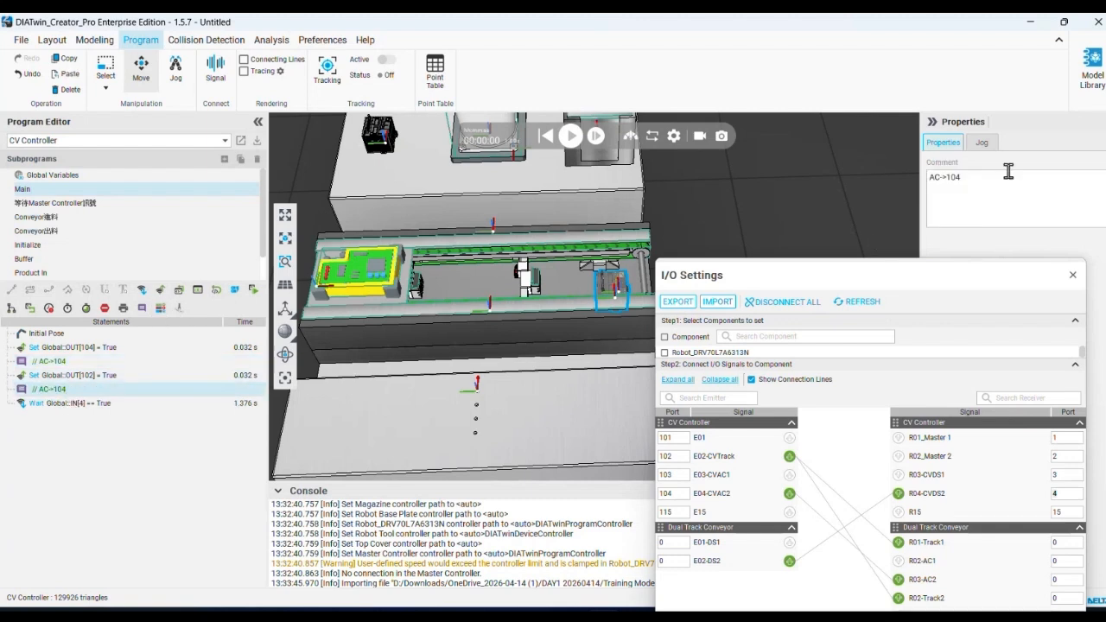
click(941, 178)
drag(940, 178, 919, 179)
text(CV)
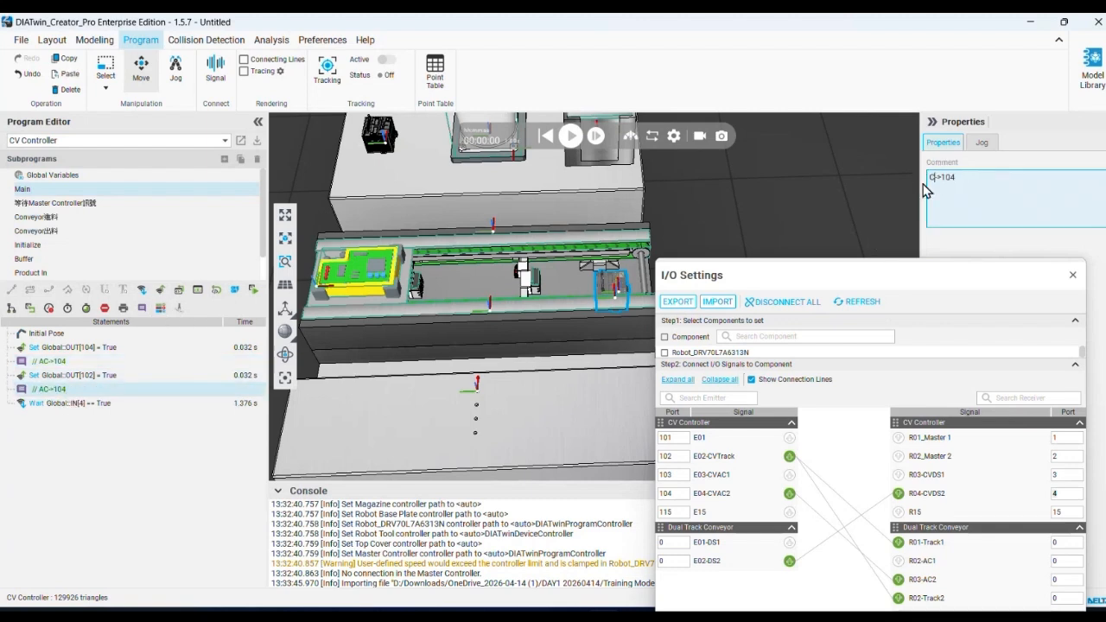
key(BackSpace)
text(2)
click(983, 247)
Paste a comment below the Wait IN[4] statement and change its text to Sensor>4.
click(69, 404)
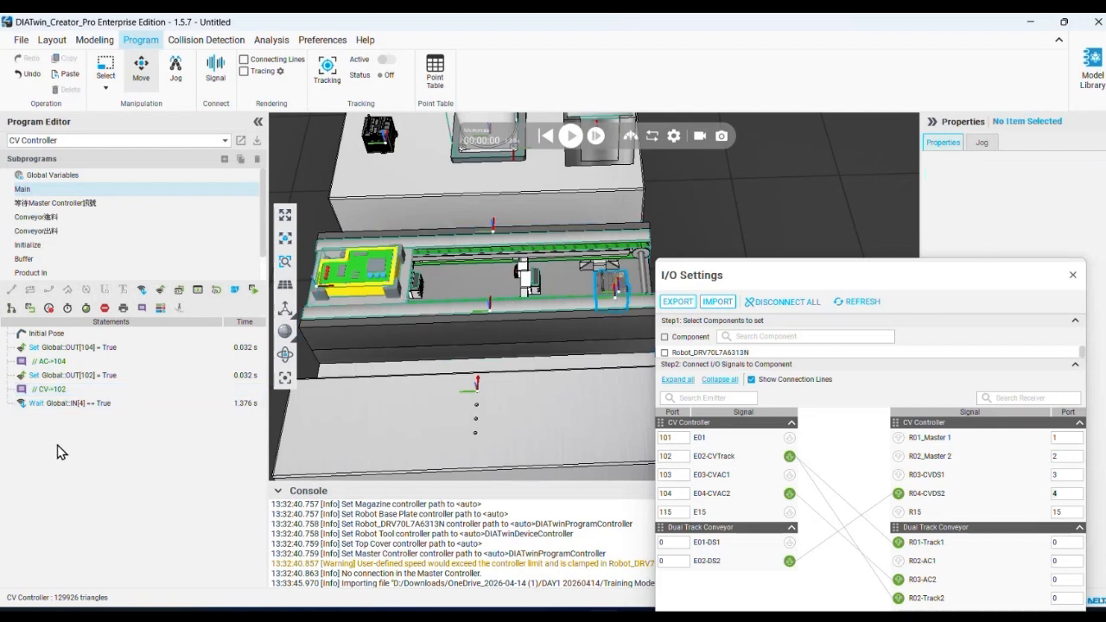
key(ctrl+v)
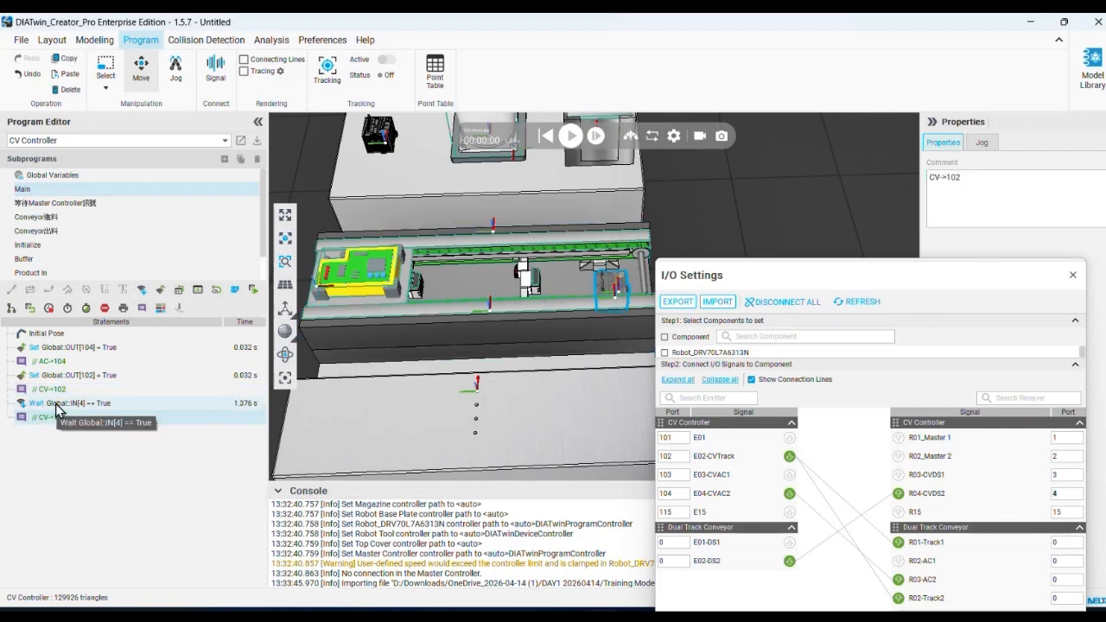
double_click(949, 181)
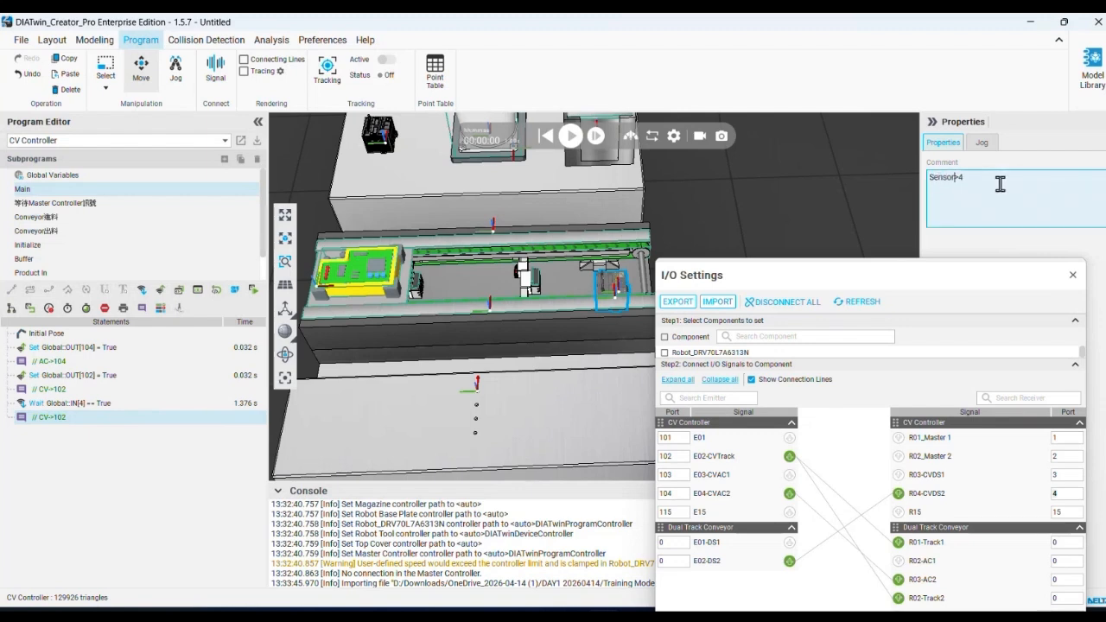
click(61, 492)
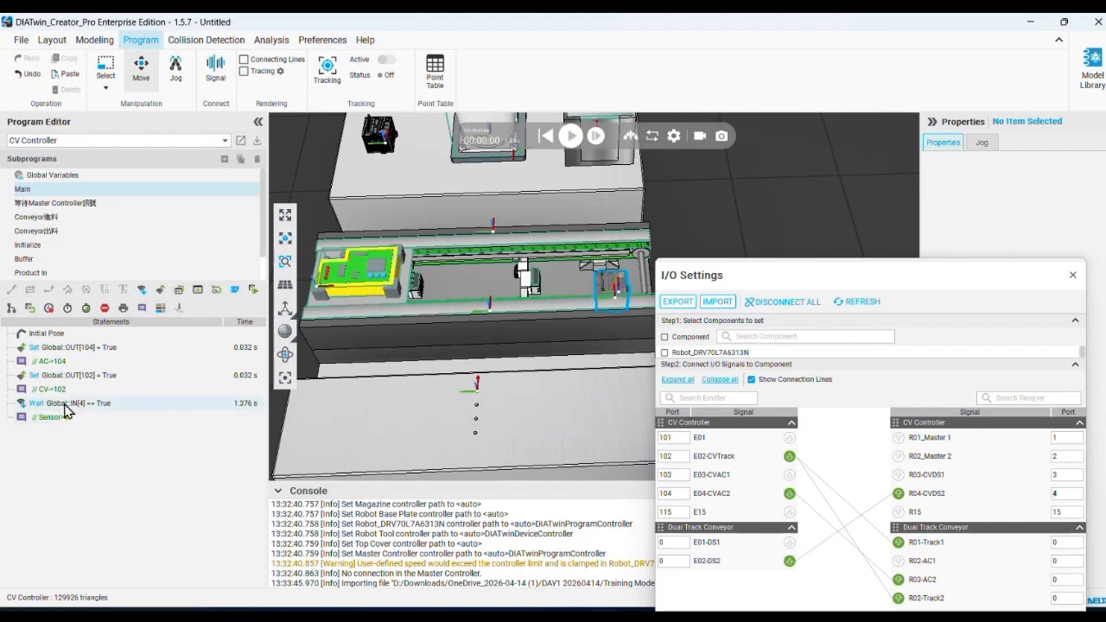
Duplicate the OUT[102] = True statement and its CV->102 comment at the end of Main.
click(74, 389)
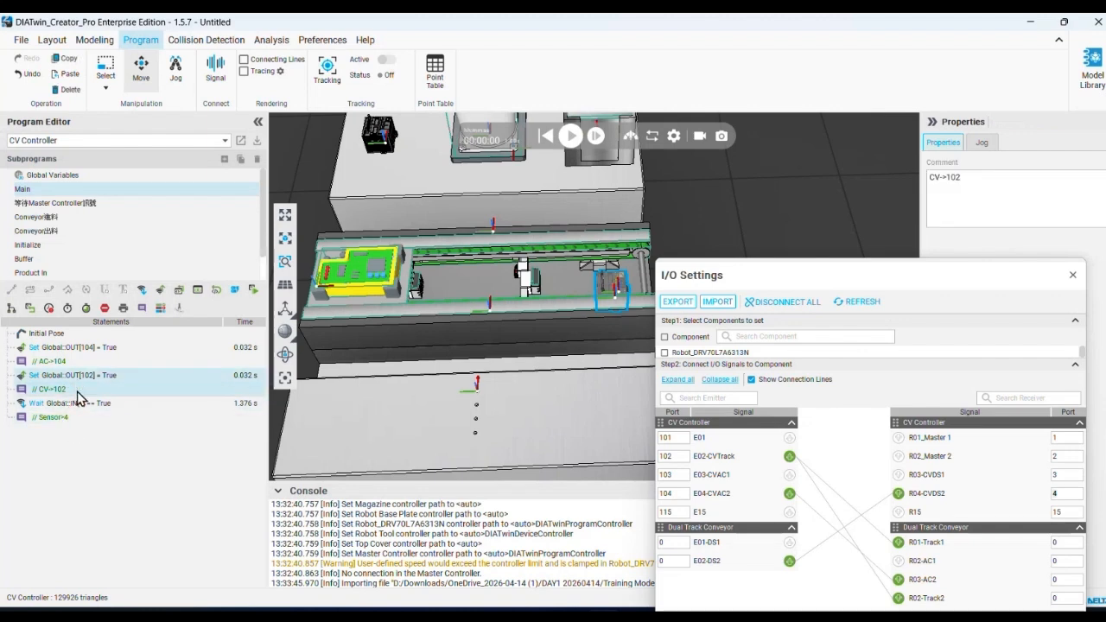
click(74, 495)
click(61, 361)
click(69, 375)
click(86, 509)
key(ctrl+v)
click(91, 431)
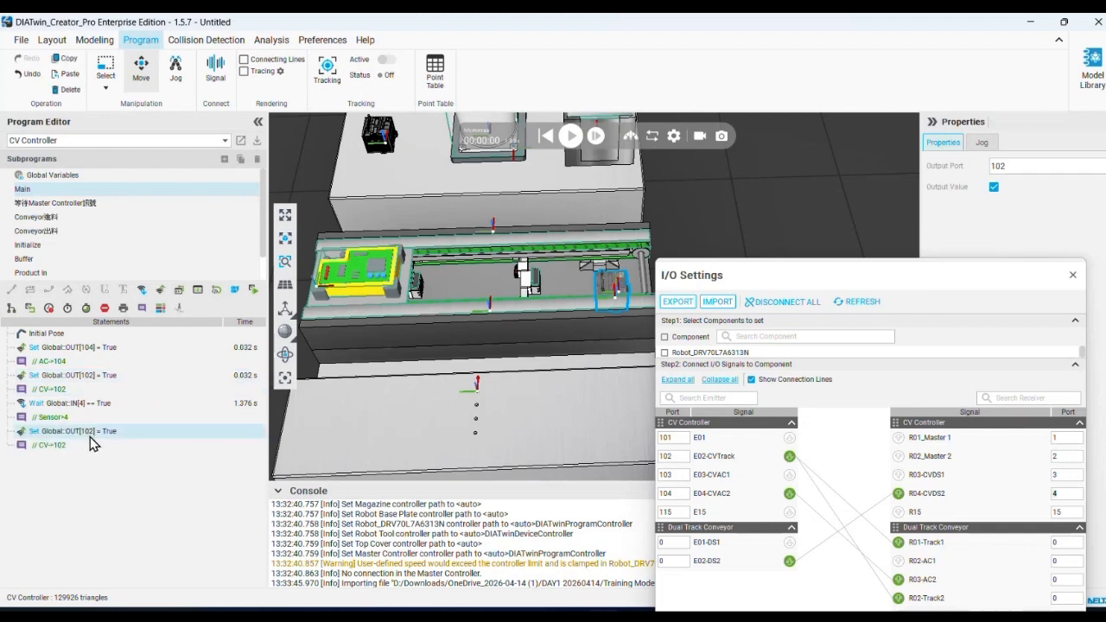
Set the output value of the last OUT[102] statement in Main to False.
double_click(1008, 166)
click(994, 187)
drag(972, 282, 695, 316)
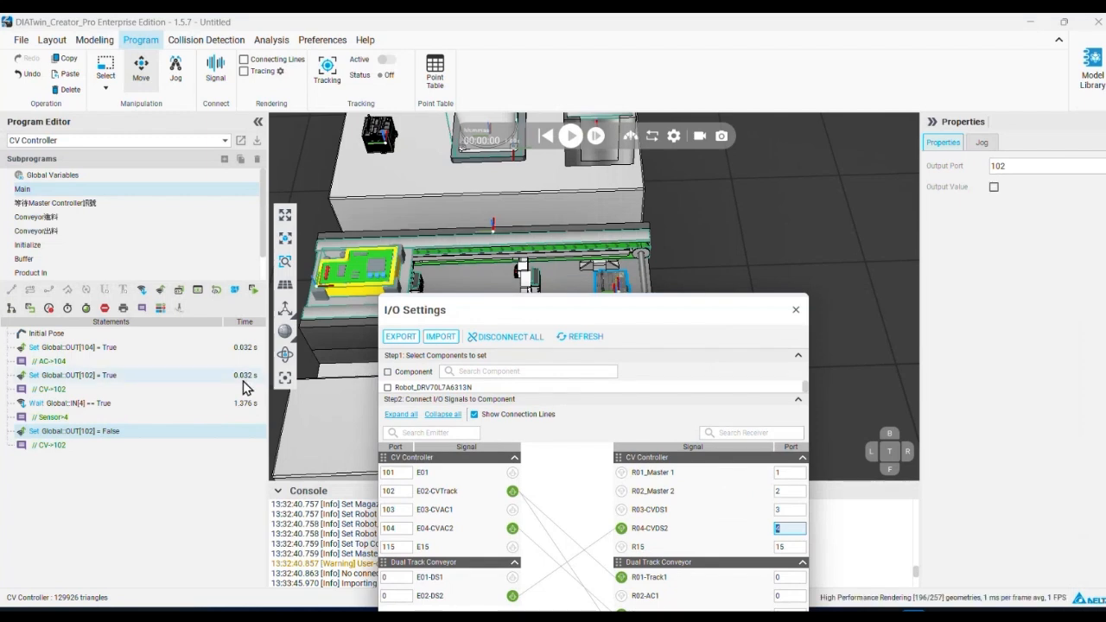
click(994, 188)
click(994, 188)
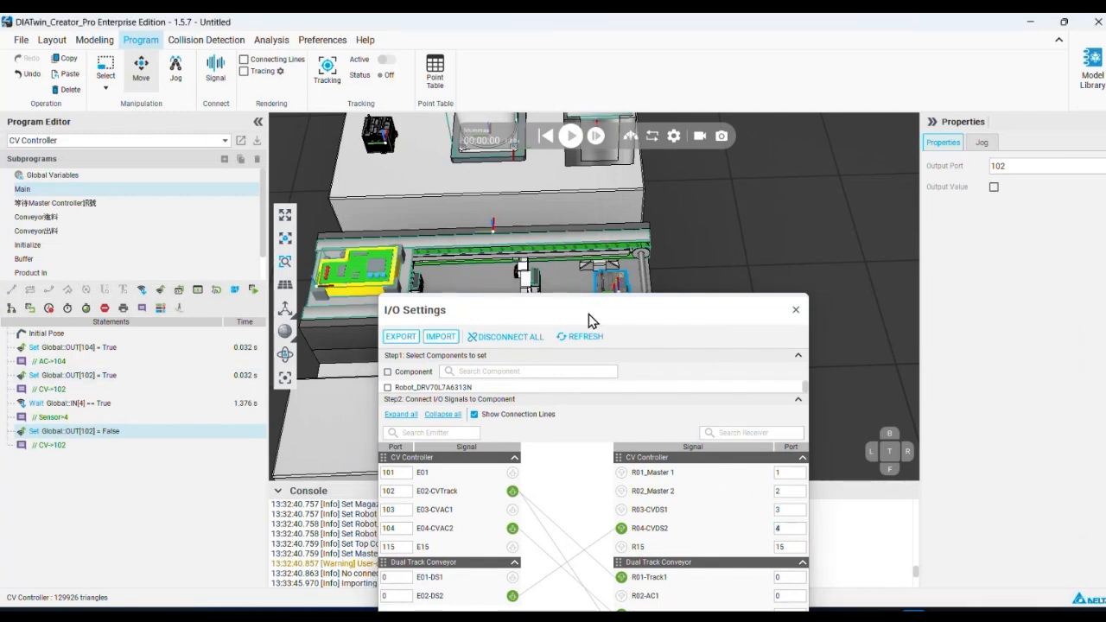
drag(617, 311, 886, 287)
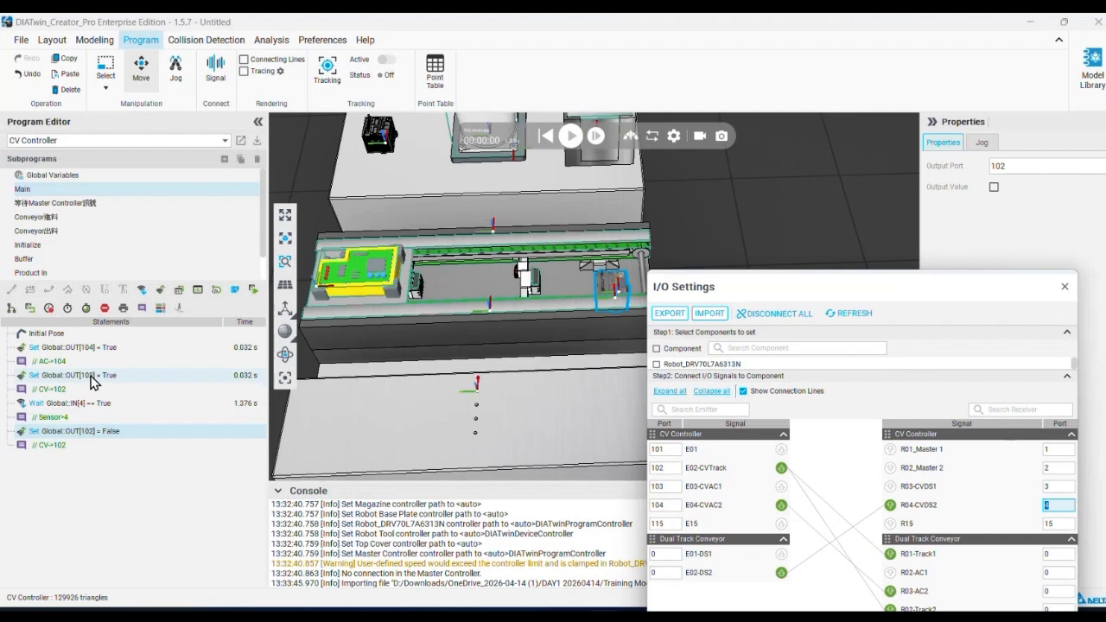
click(492, 257)
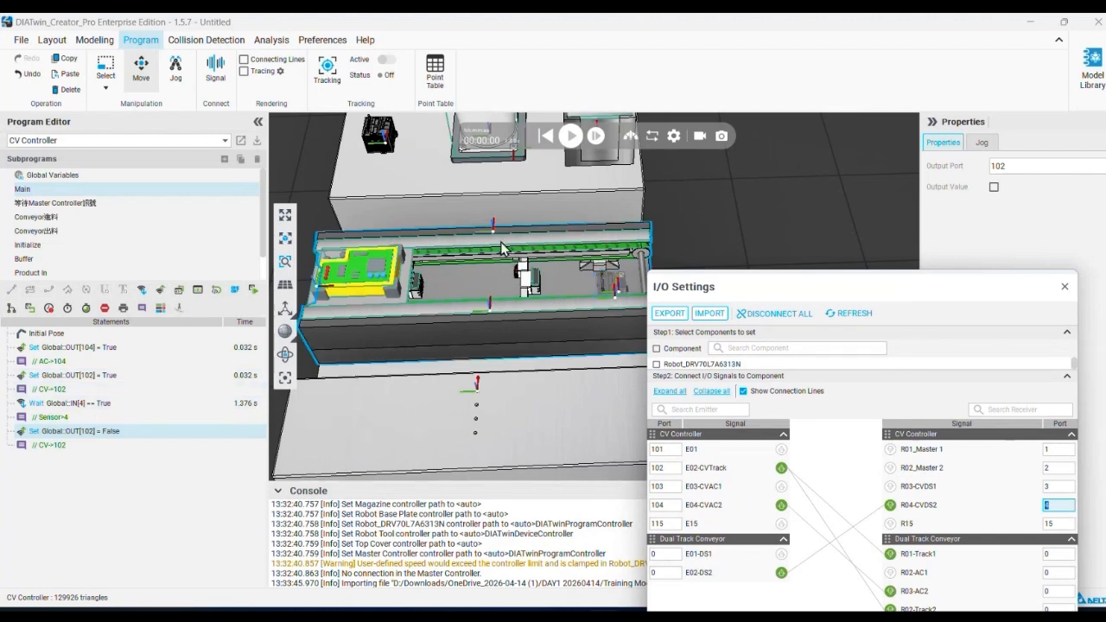
scroll(501, 252, up, 2)
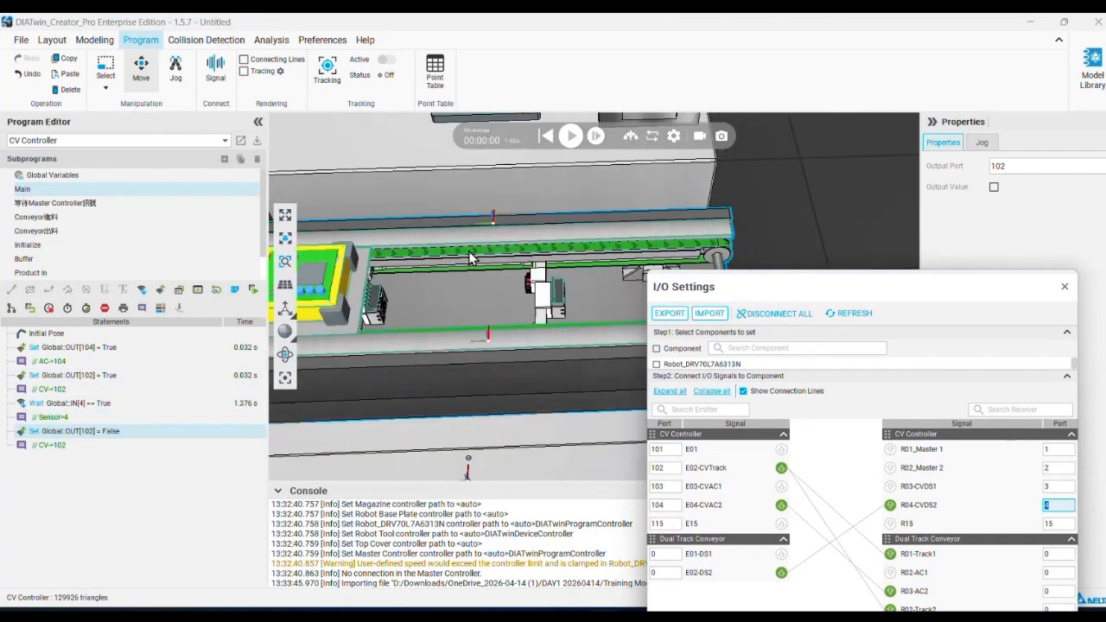
Run the Main sequence, reset the simulation, and compare Main with the statements in the Conveyor進料 subprogram.
click(572, 136)
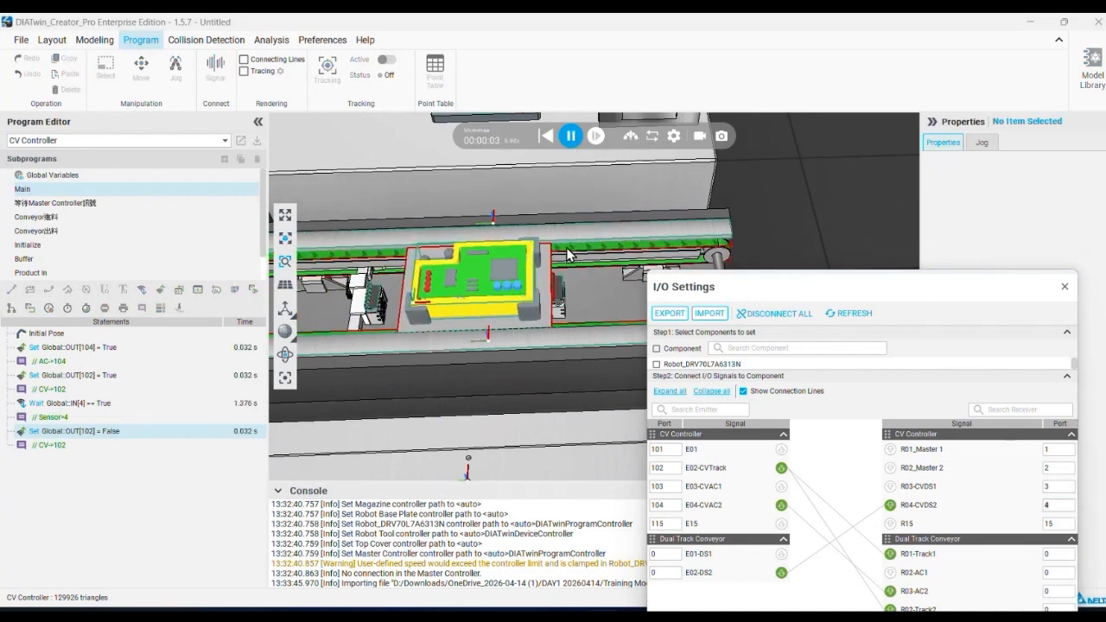
click(545, 136)
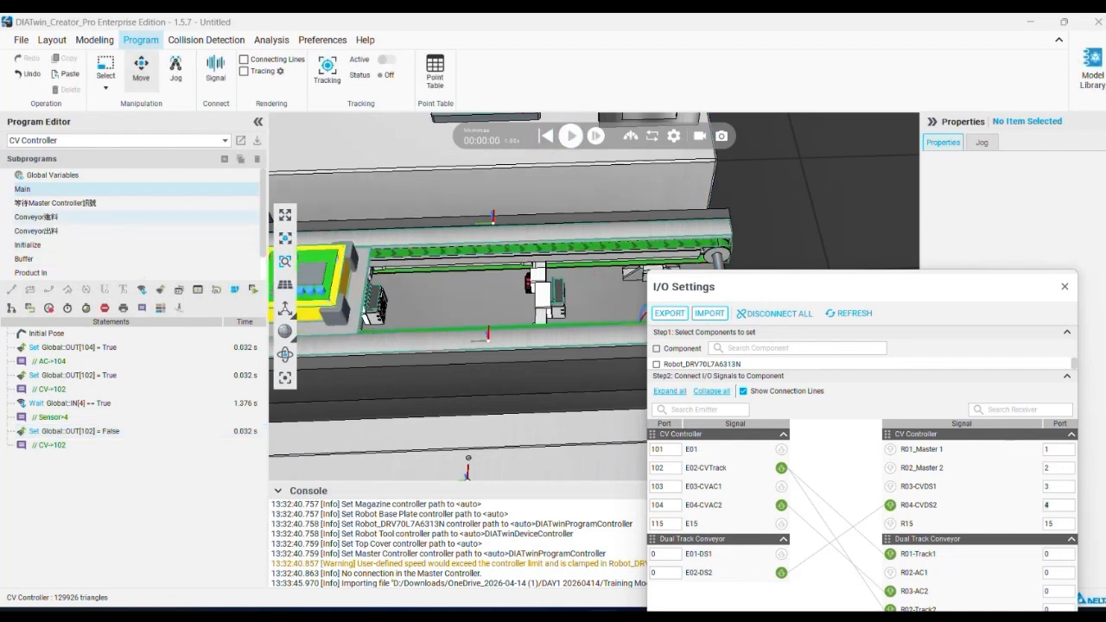
click(37, 218)
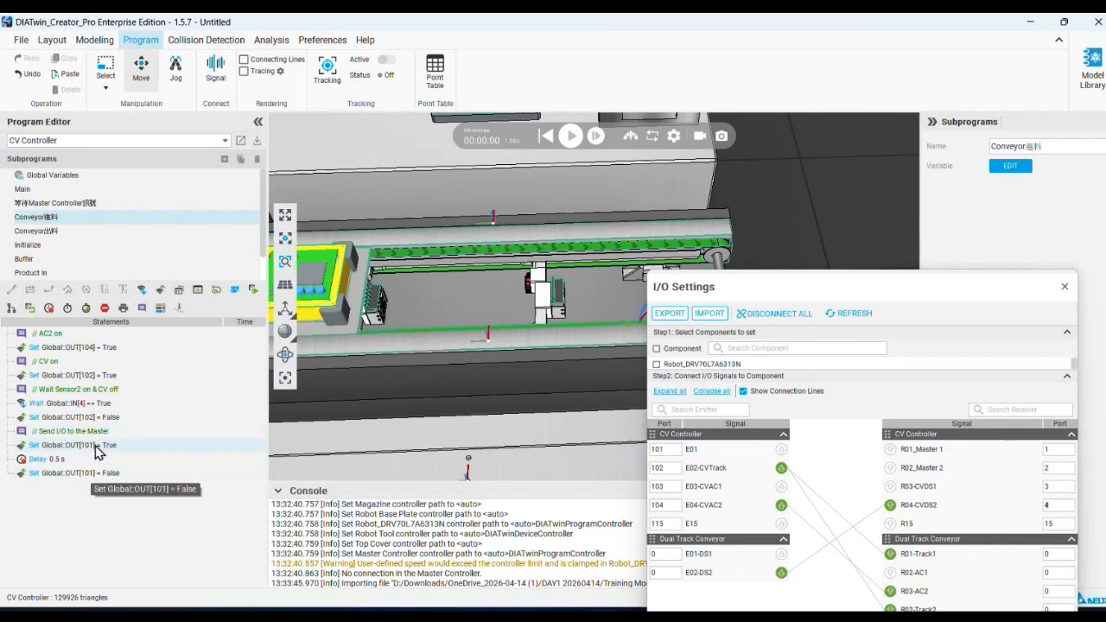
click(35, 189)
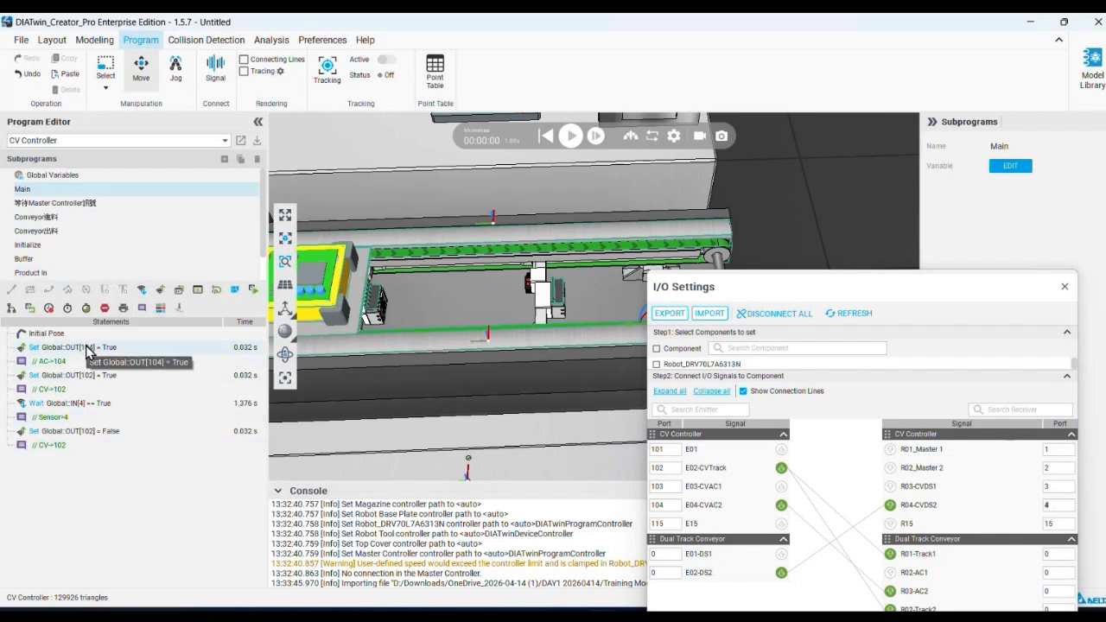
Rerun the Main sequence, move the I/O Settings window away from the conveyor, and reset the simulation.
click(567, 135)
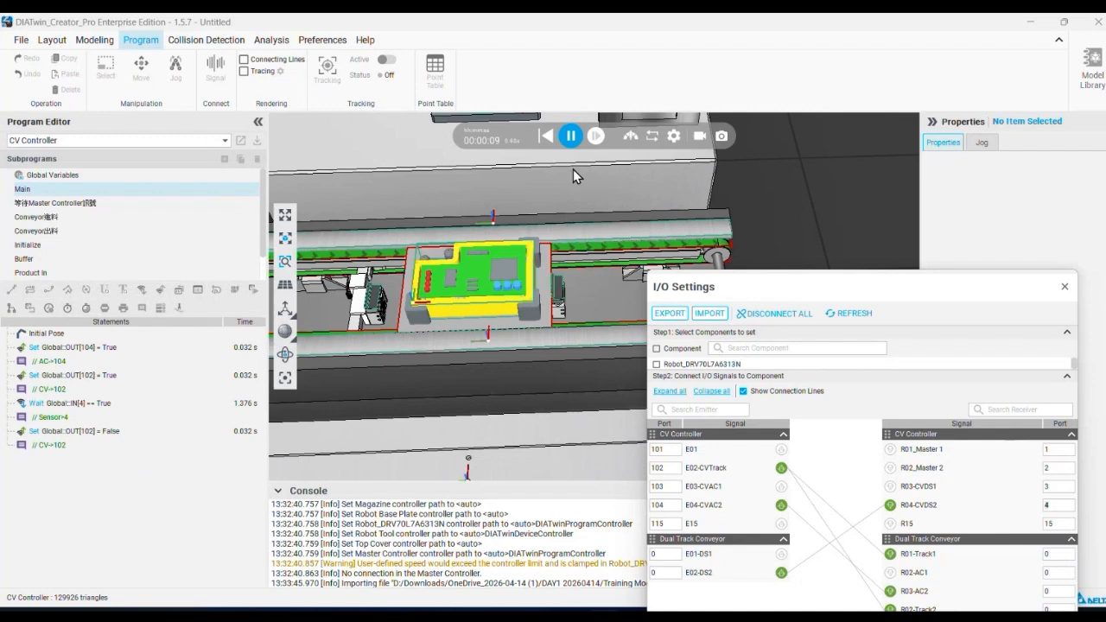
drag(770, 289, 852, 175)
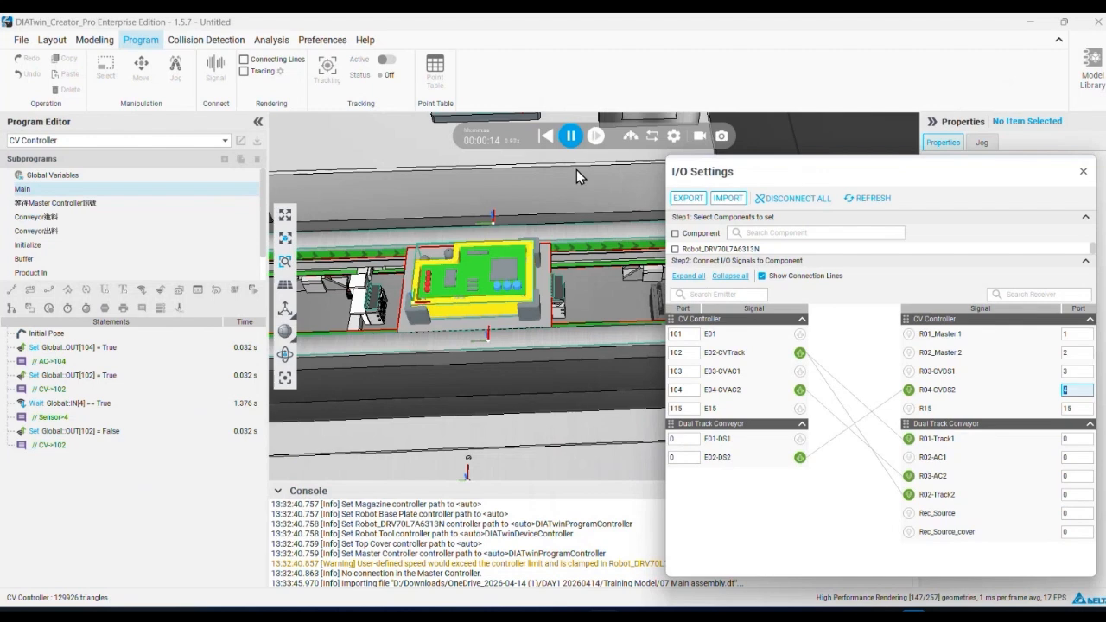
click(547, 137)
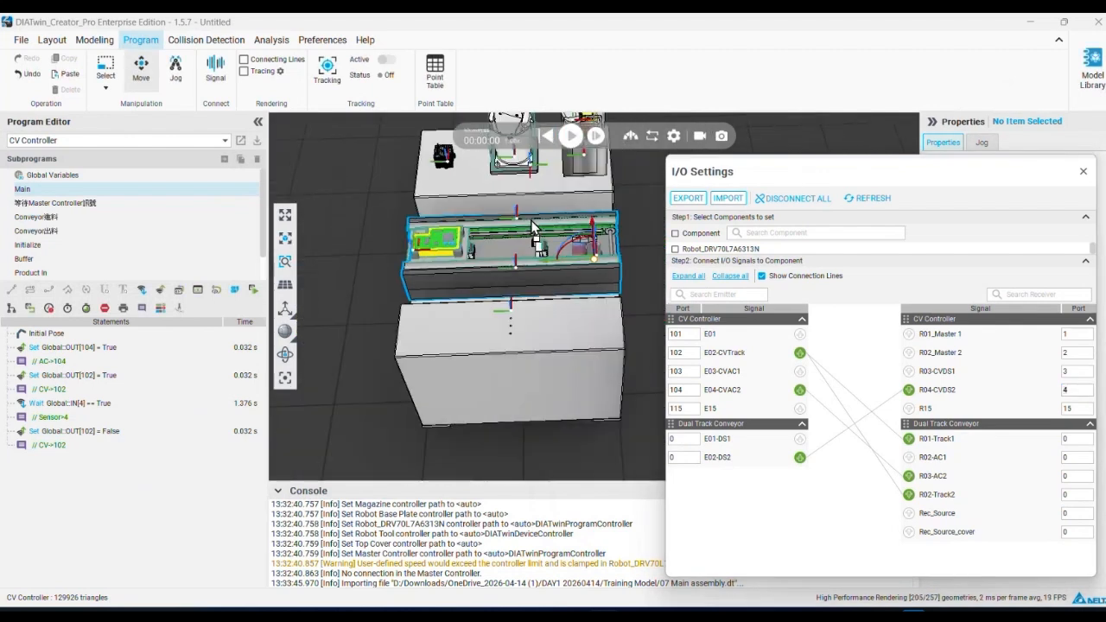
Run the simulation, pause it with the carrier at the stopper, inspect it closely, and close I/O Settings.
click(571, 137)
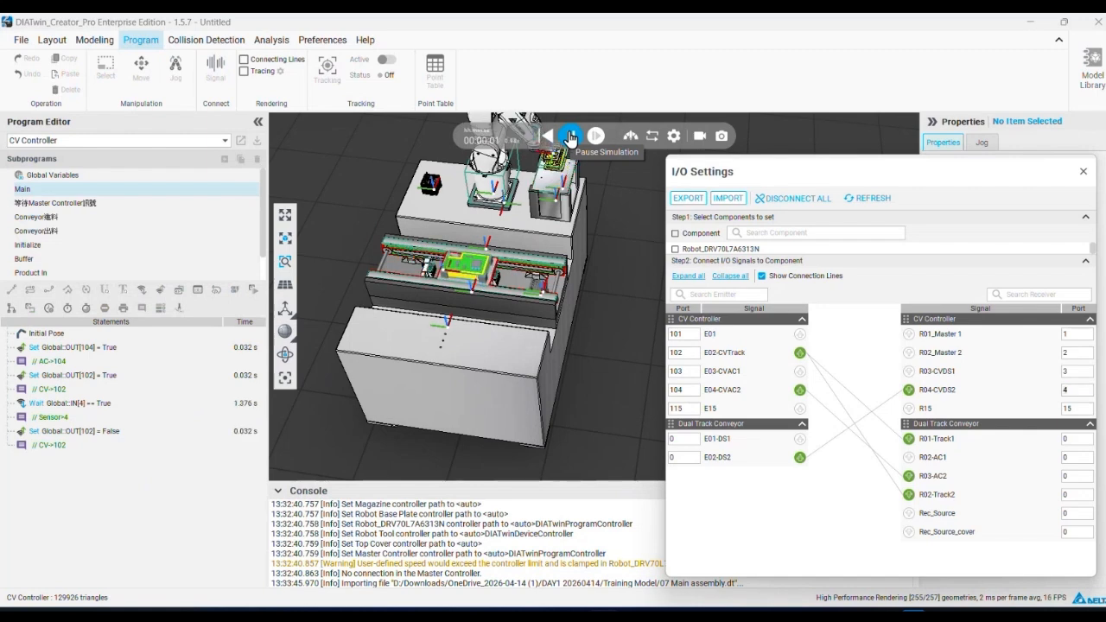
click(569, 135)
drag(924, 174, 842, 133)
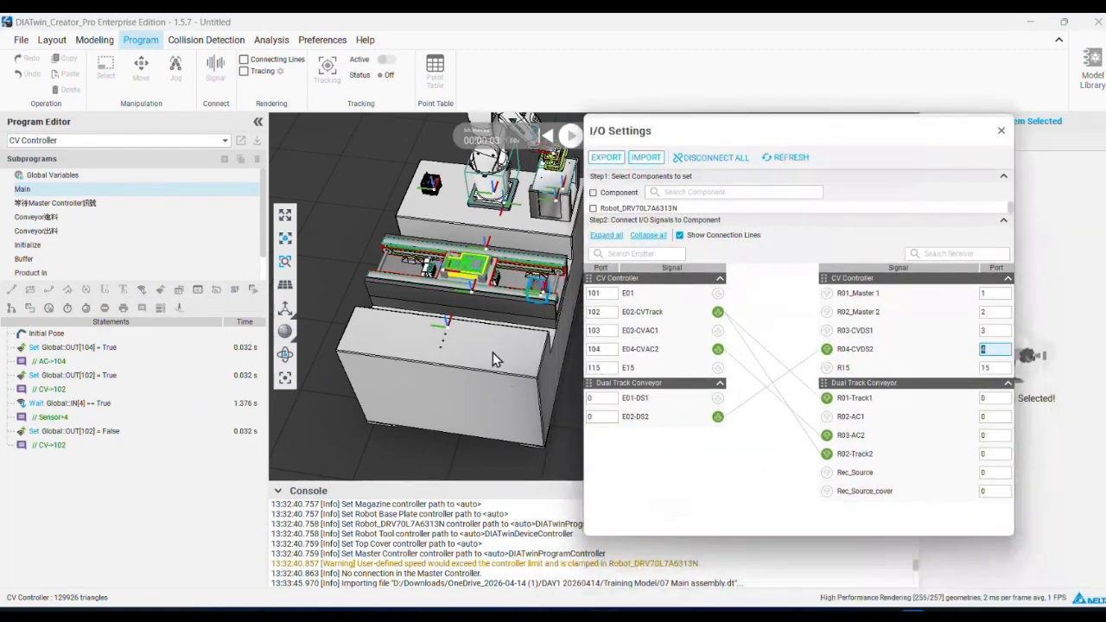
drag(832, 116, 915, 120)
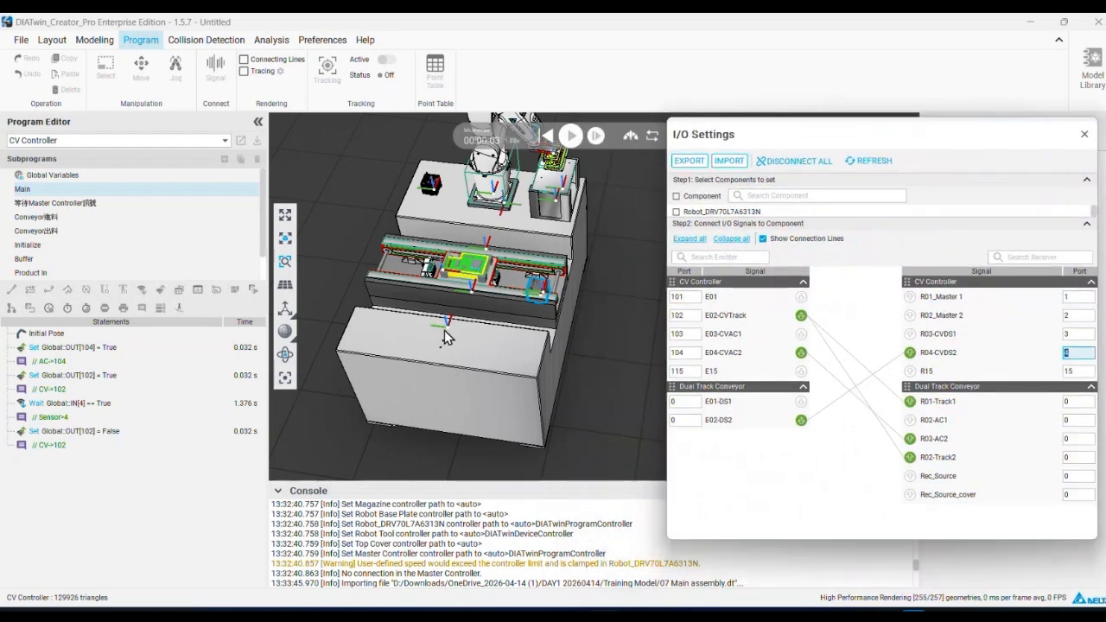
scroll(444, 331, up, 4)
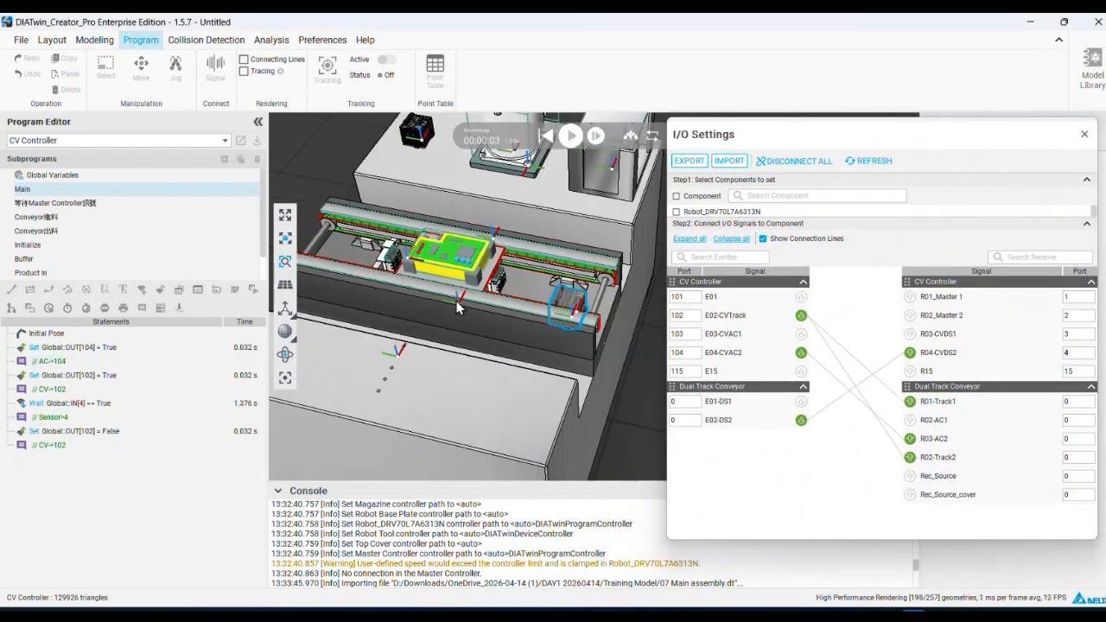
scroll(455, 300, up, 3)
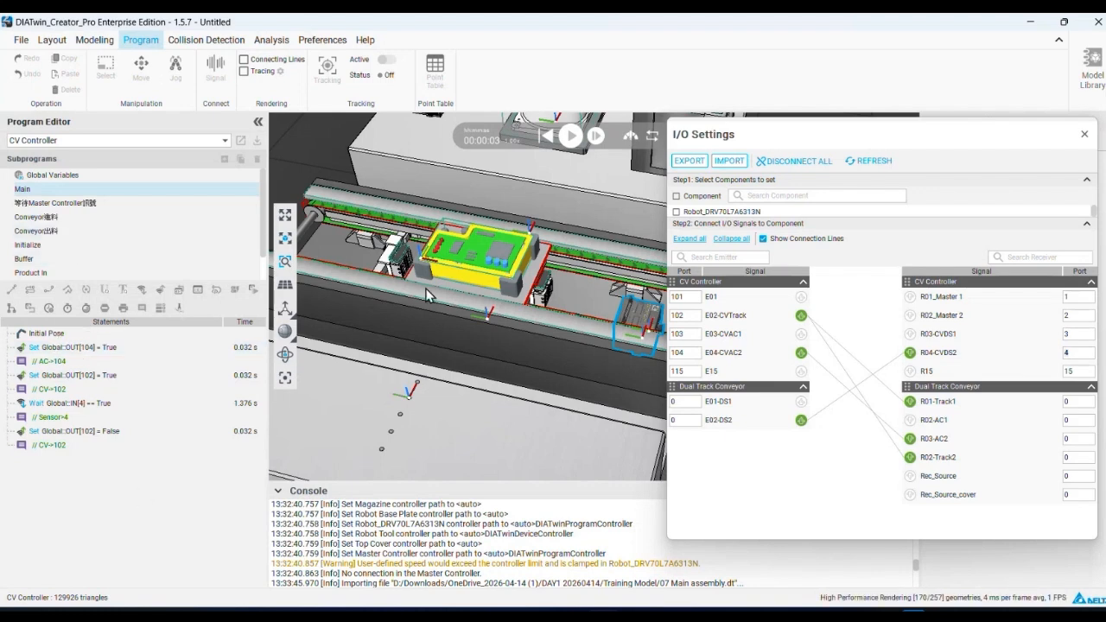
click(1084, 137)
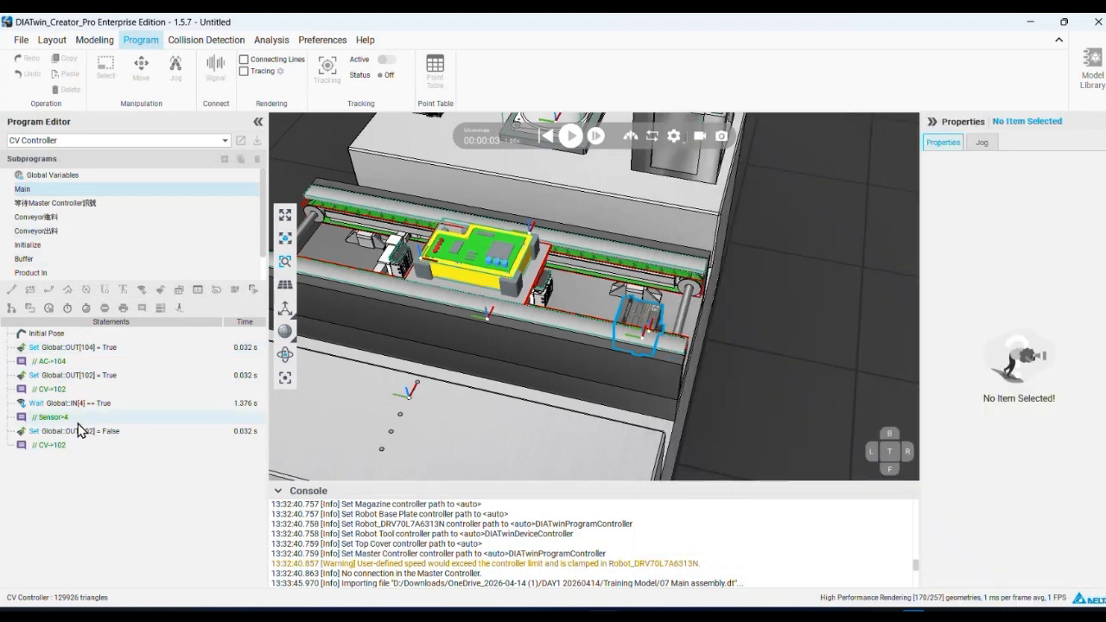
Review the AC->104 and CV->102 comments and the OUT[102] statements in Main against the paused simulation.
click(72, 362)
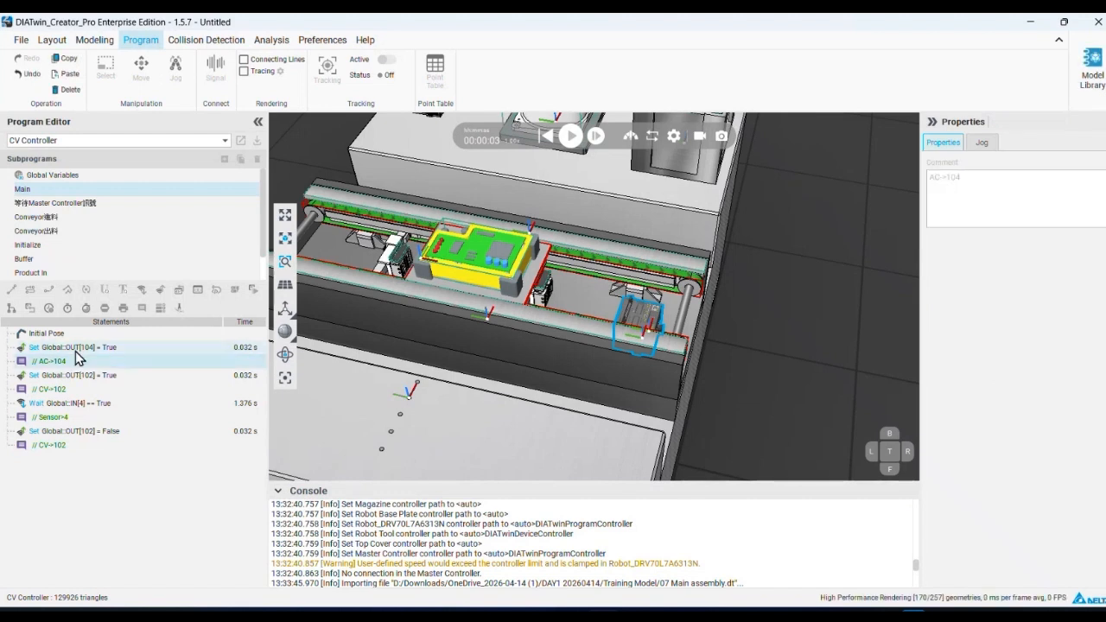
click(74, 375)
click(74, 389)
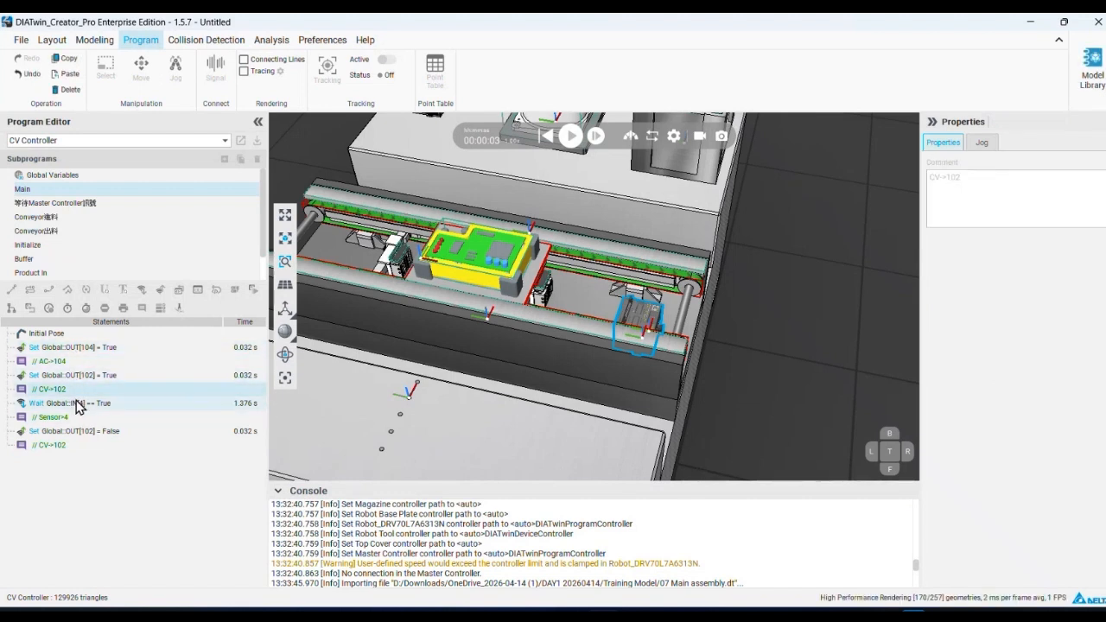
click(74, 434)
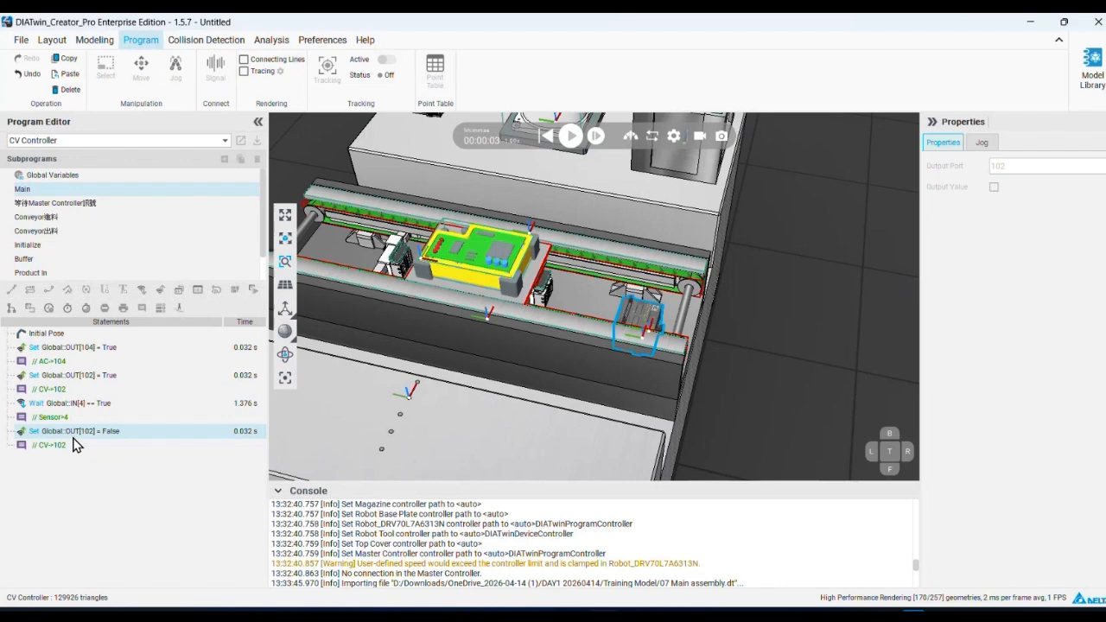
click(86, 445)
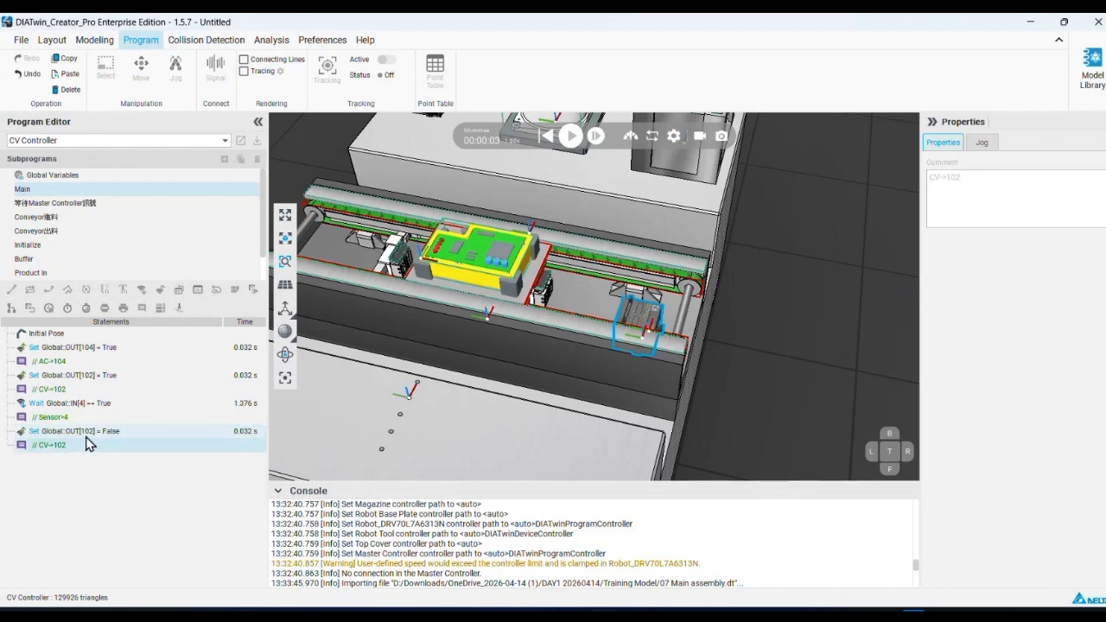
click(145, 536)
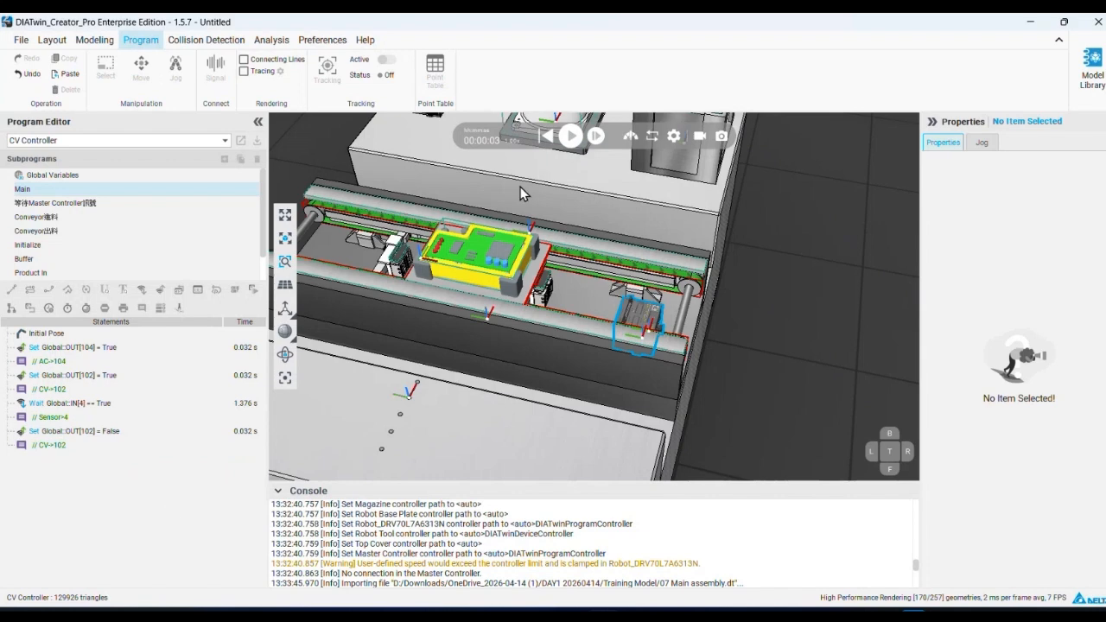
Reset the simulation and add a 1 s Delay statement at the end of Main.
click(546, 137)
scroll(363, 294, up, 4)
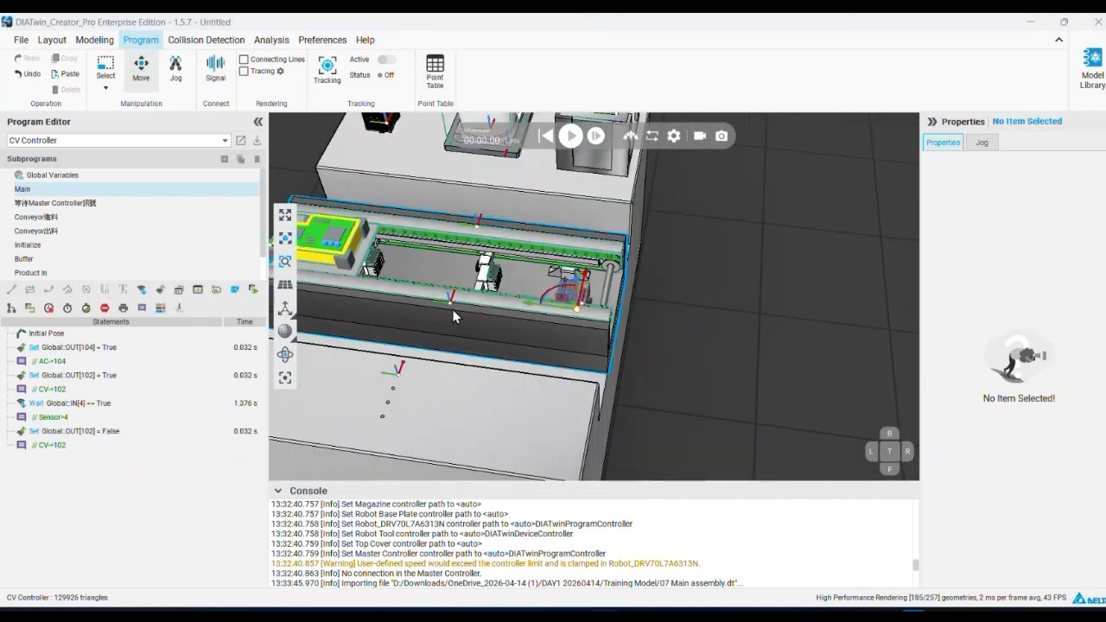
click(48, 309)
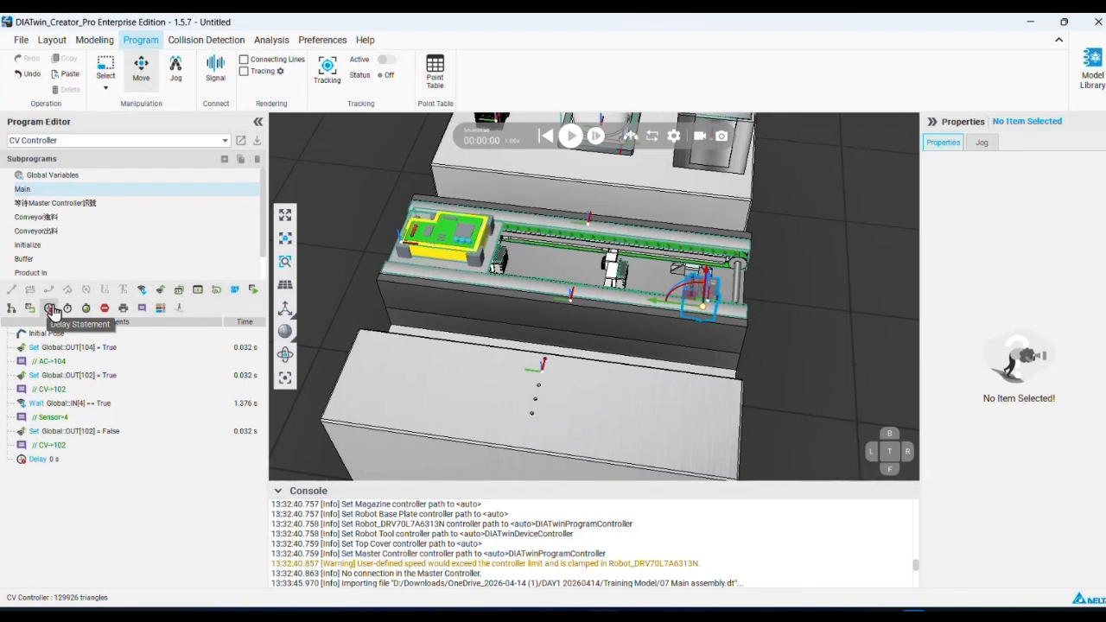
click(63, 460)
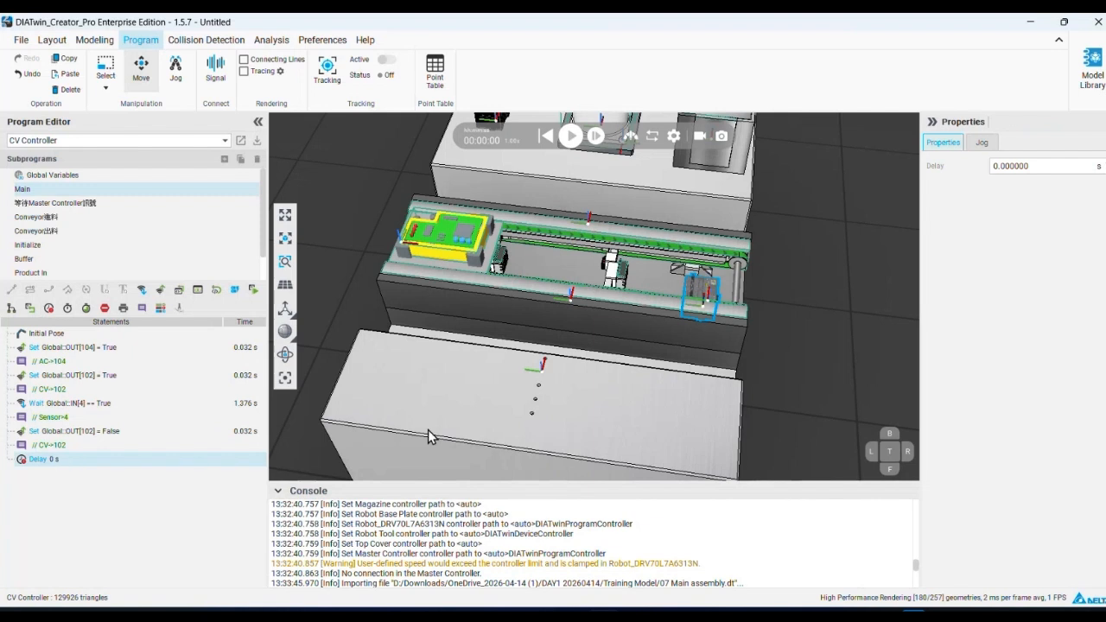
double_click(1044, 165)
text(1)
click(81, 539)
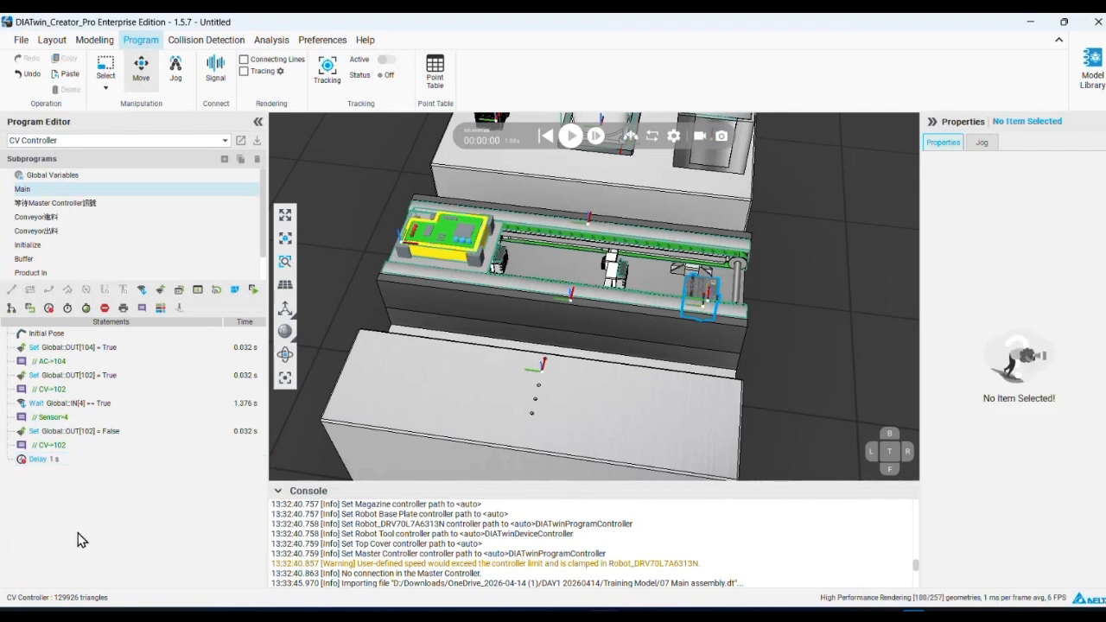
Duplicate the OUT[104] = True statement and its AC->104 comment after the delay, and set the copied output value to False.
click(110, 361)
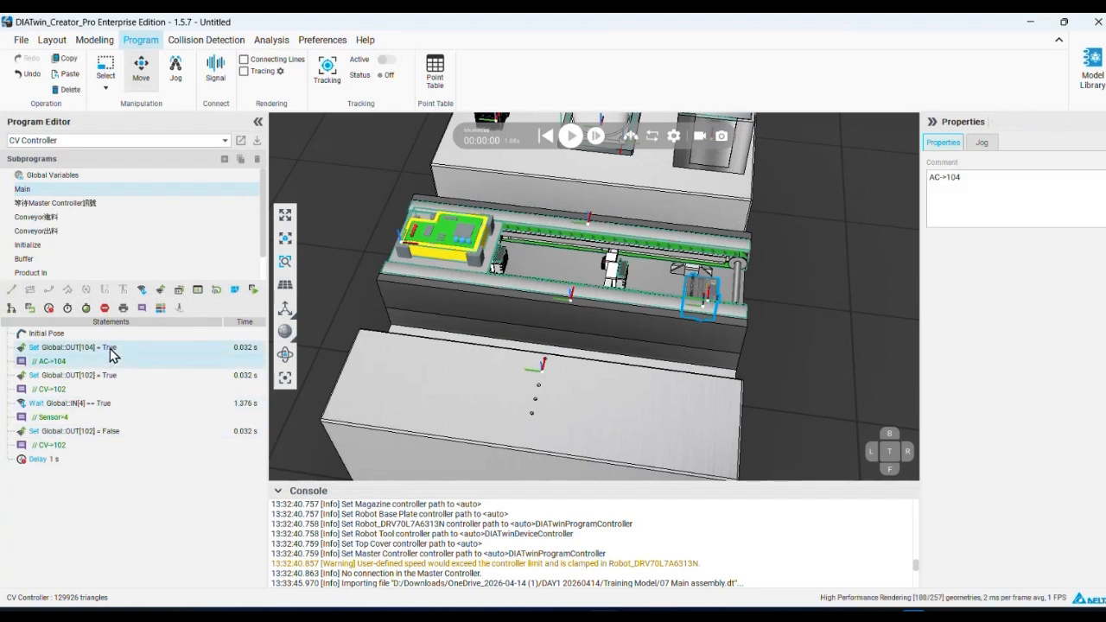
click(86, 516)
key(ctrl+v)
click(66, 474)
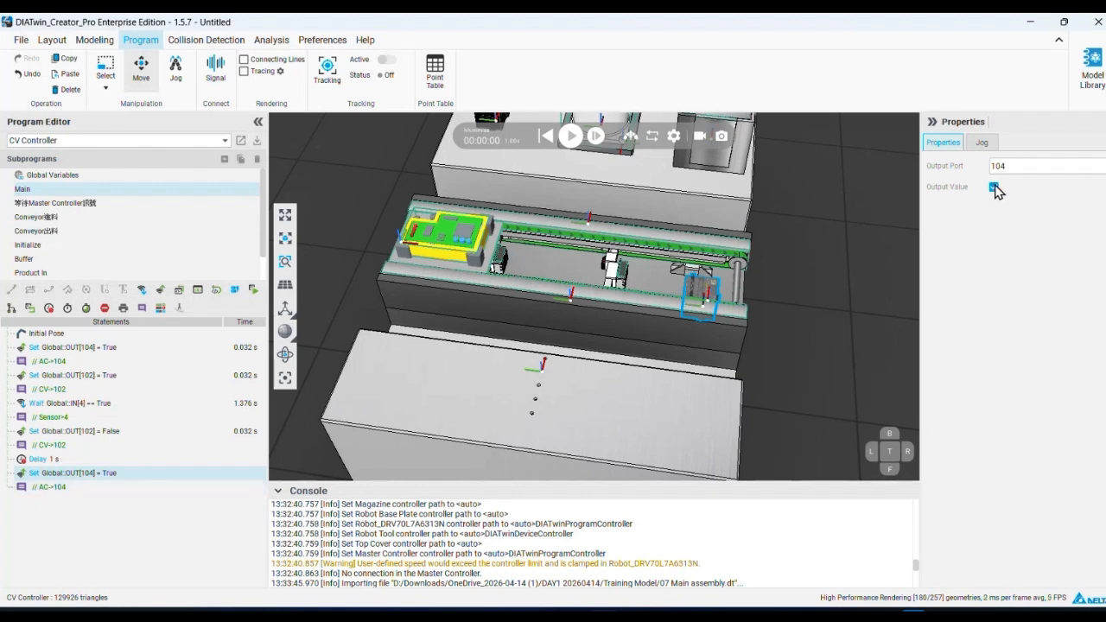
click(994, 188)
click(87, 496)
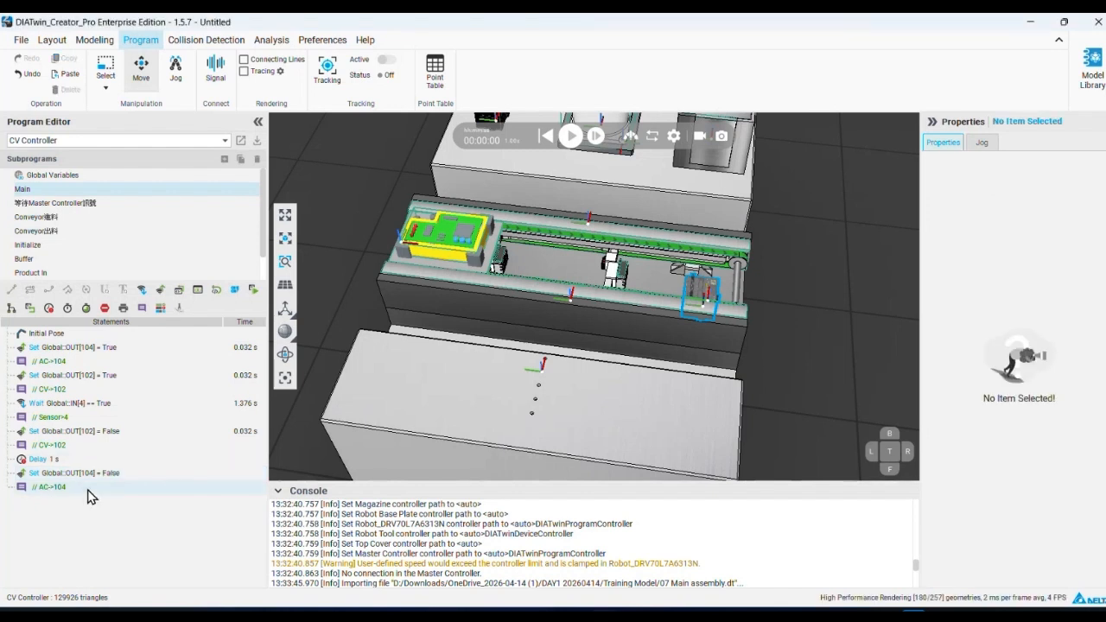
Run the simulation to test the delayed switch-off of output 104, and reset it.
click(570, 136)
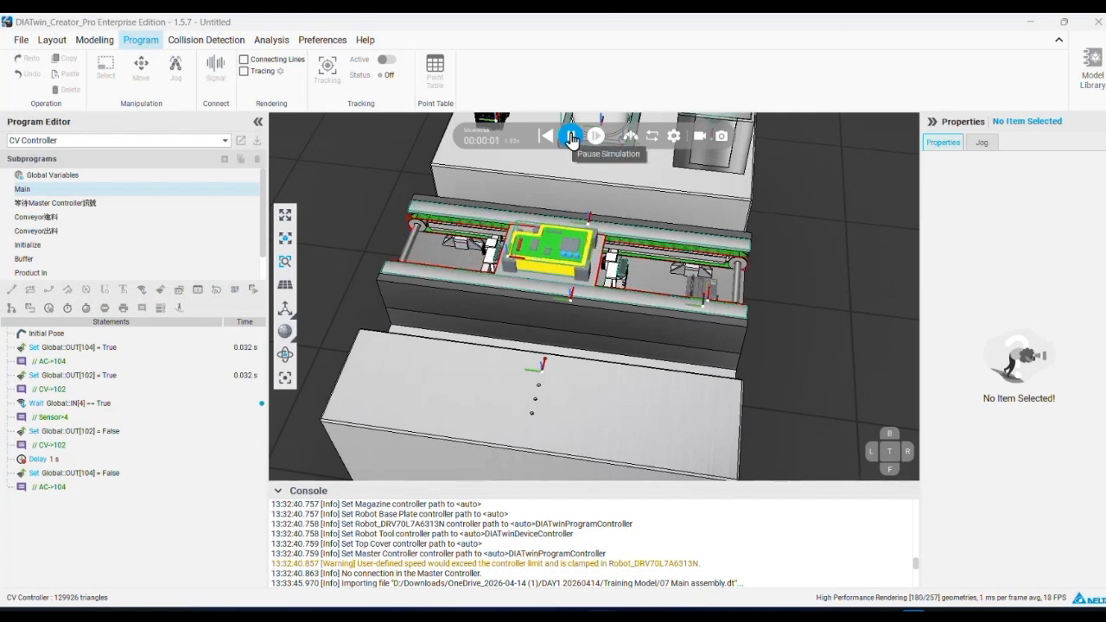
scroll(612, 274, up, 6)
right_drag(613, 274, 629, 276)
click(547, 137)
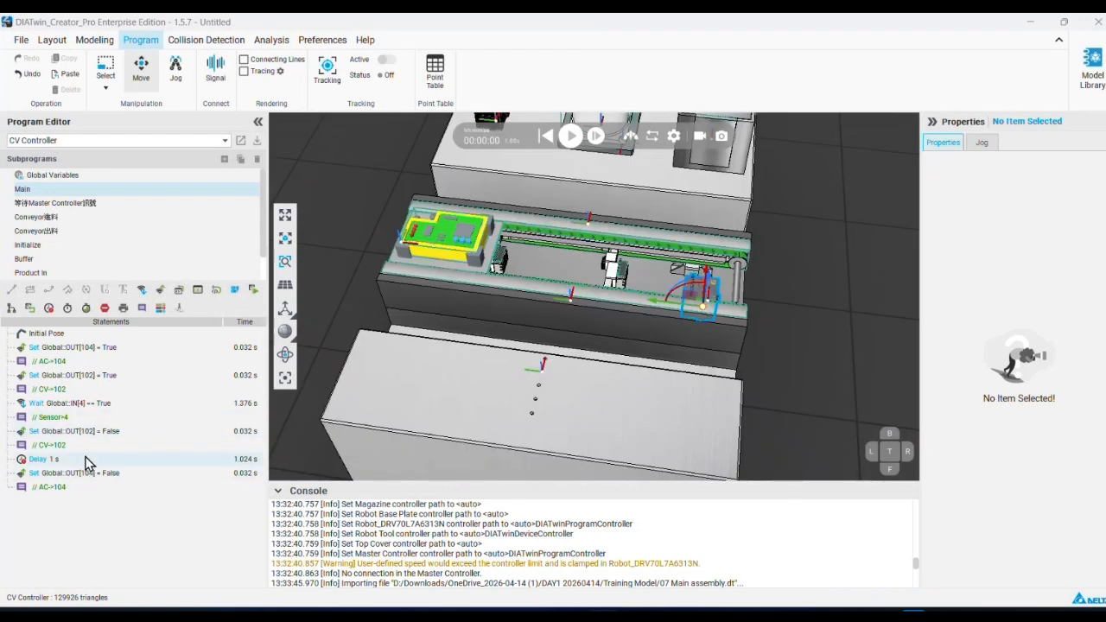
Duplicate the OUT[102] = True statement and its CV->102 comment at the end of Main.
click(95, 376)
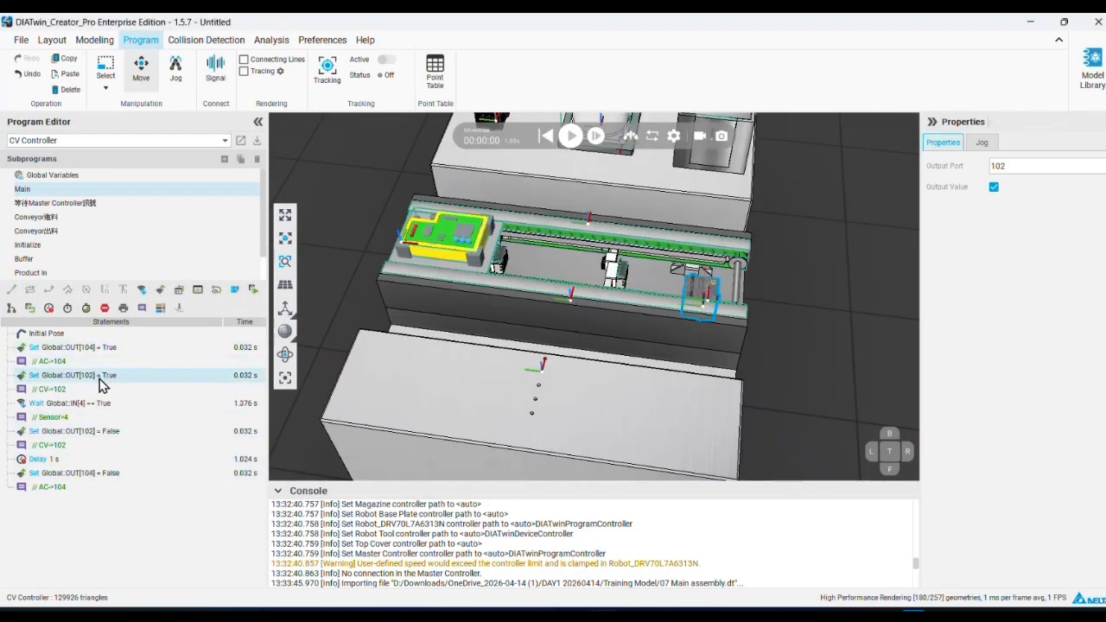
ctrl+click(96, 391)
key(ctrl+c)
click(80, 564)
key(ctrl+v)
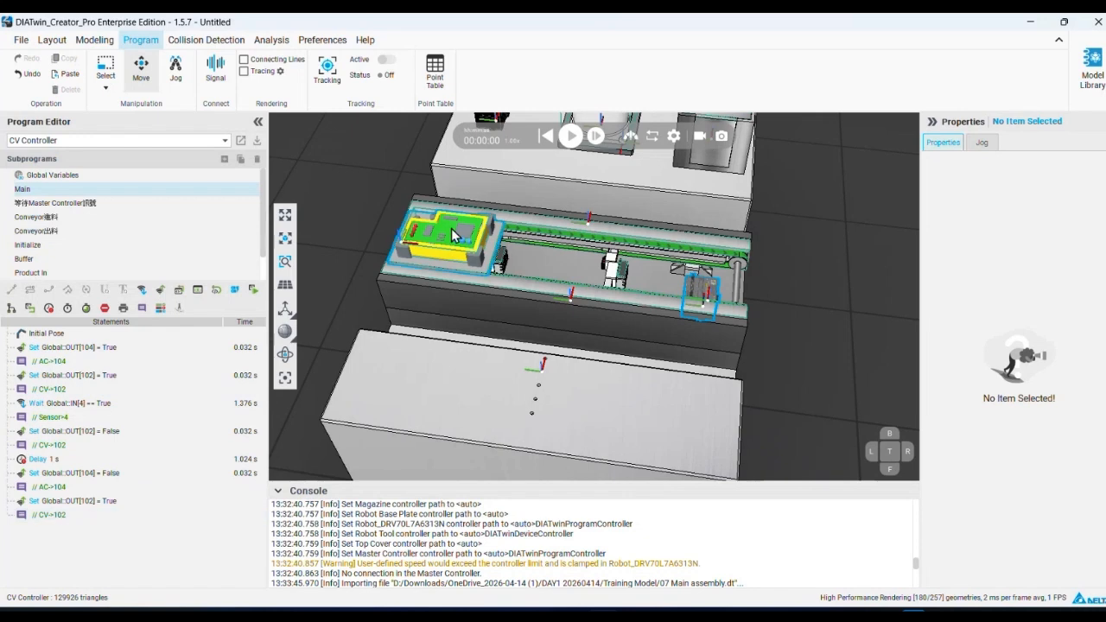
Run the extended Main sequence through the track restart, and reset the simulation.
click(572, 137)
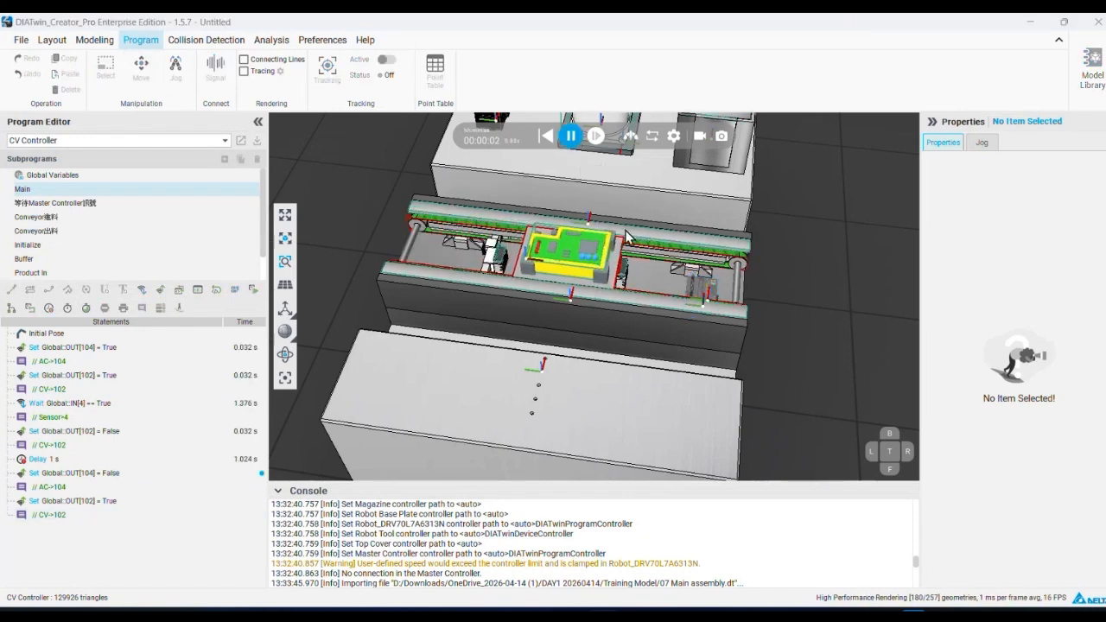
scroll(628, 235, up, 1)
click(573, 137)
click(544, 136)
Replay the sequence in a close view of the conveyor, pausing at the stopper and during the carrier's onward travel, and reset it.
scroll(593, 246, up, 3)
right_drag(593, 252, 572, 234)
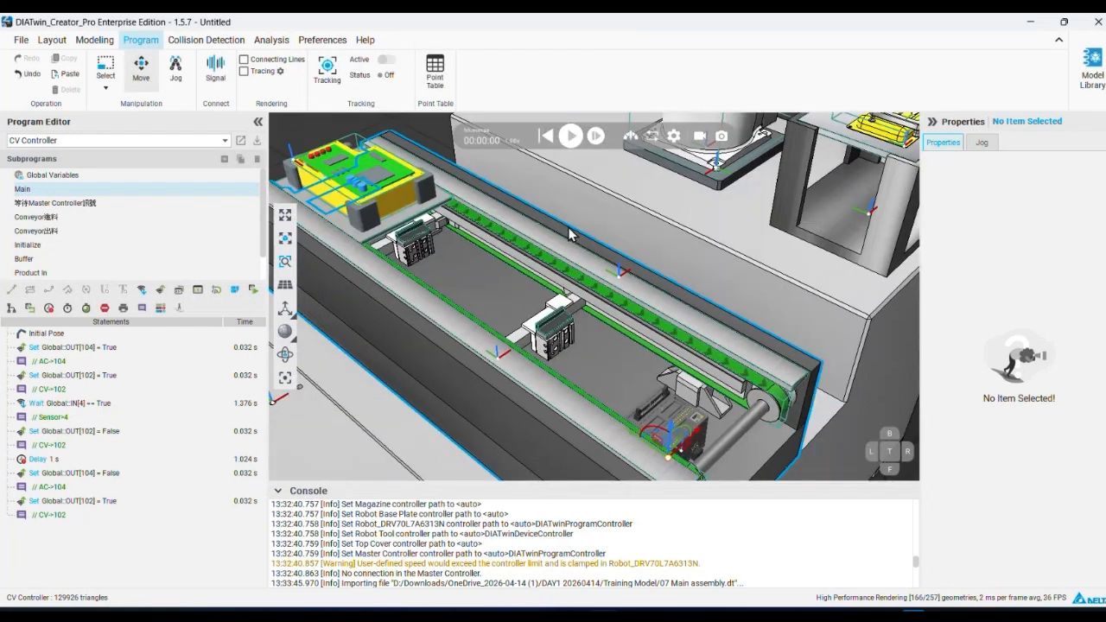
middle_drag(570, 234, 619, 204)
click(572, 141)
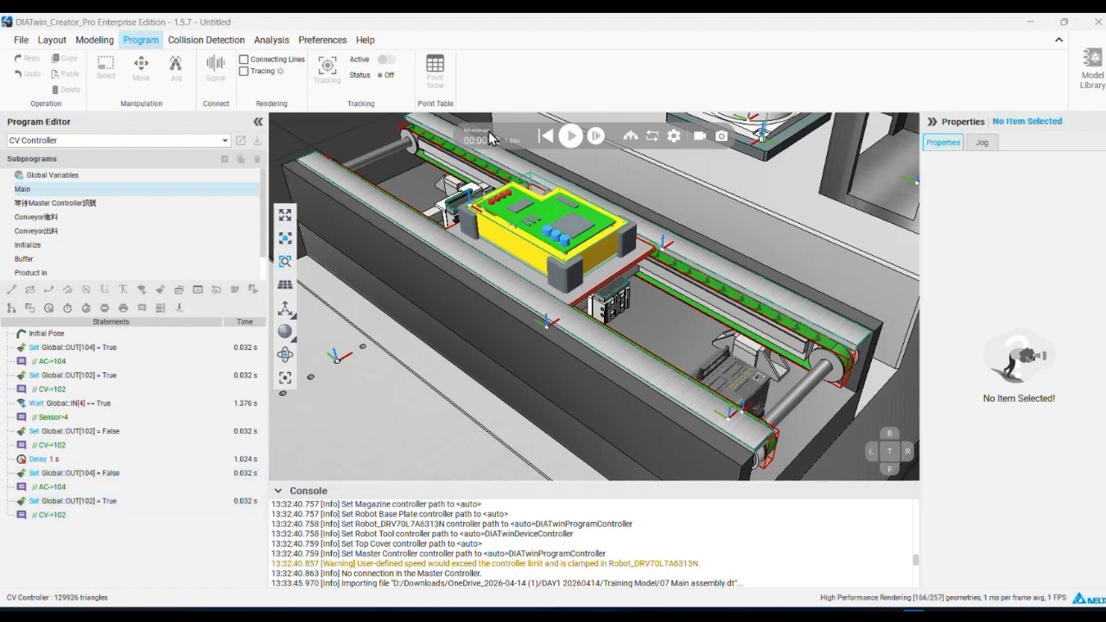
click(571, 139)
click(570, 136)
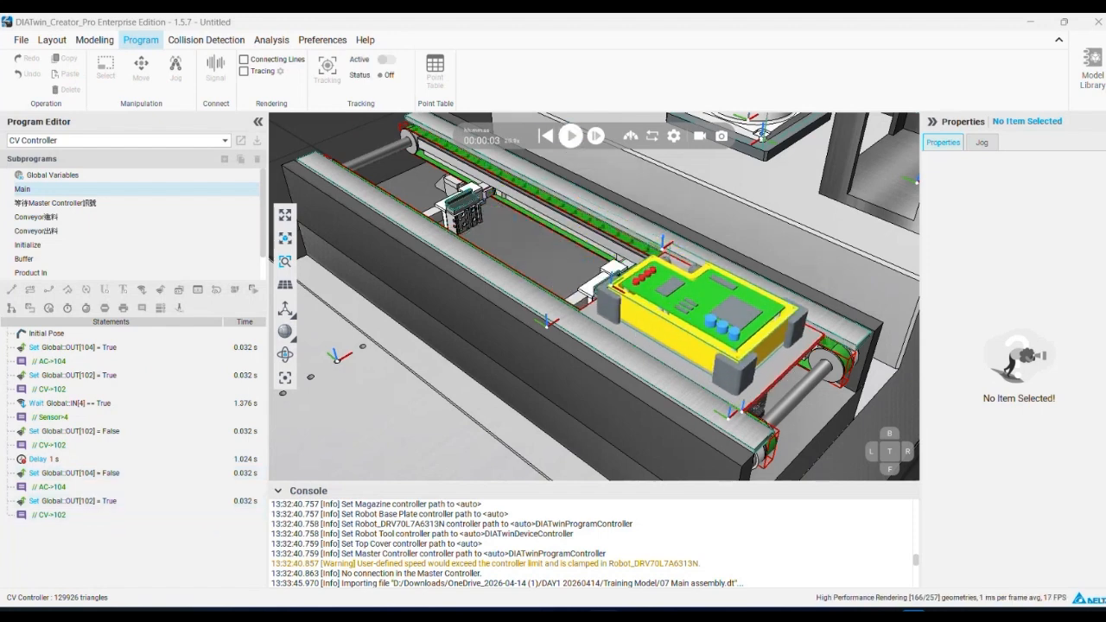
click(545, 136)
Check the Delay statement in Main and open the Conveyor進料 subprogram to review its statements.
click(74, 461)
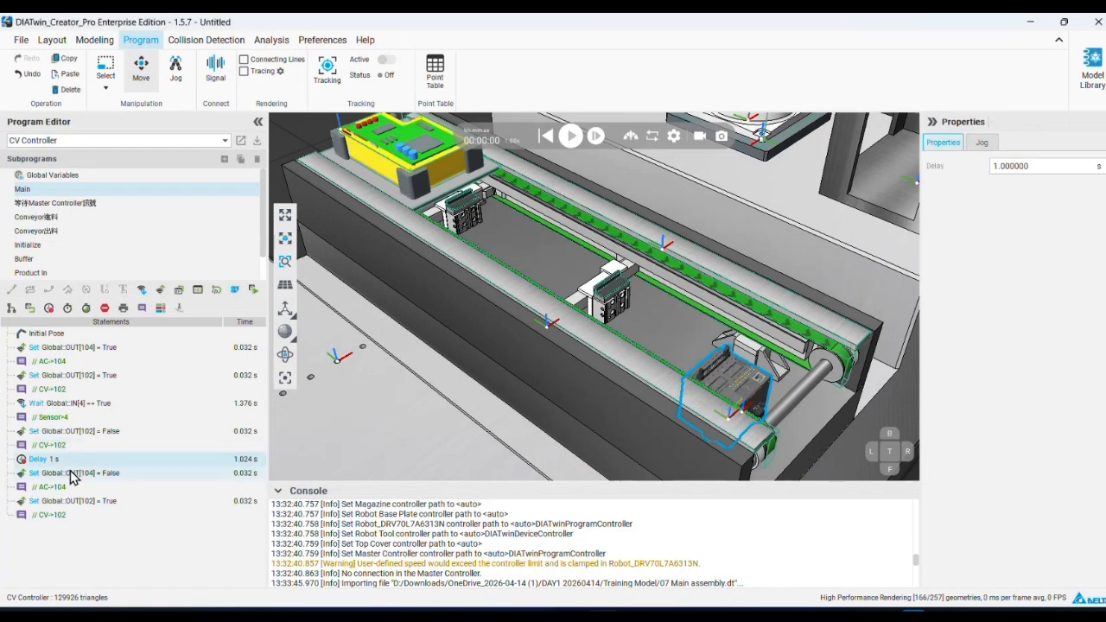
click(79, 219)
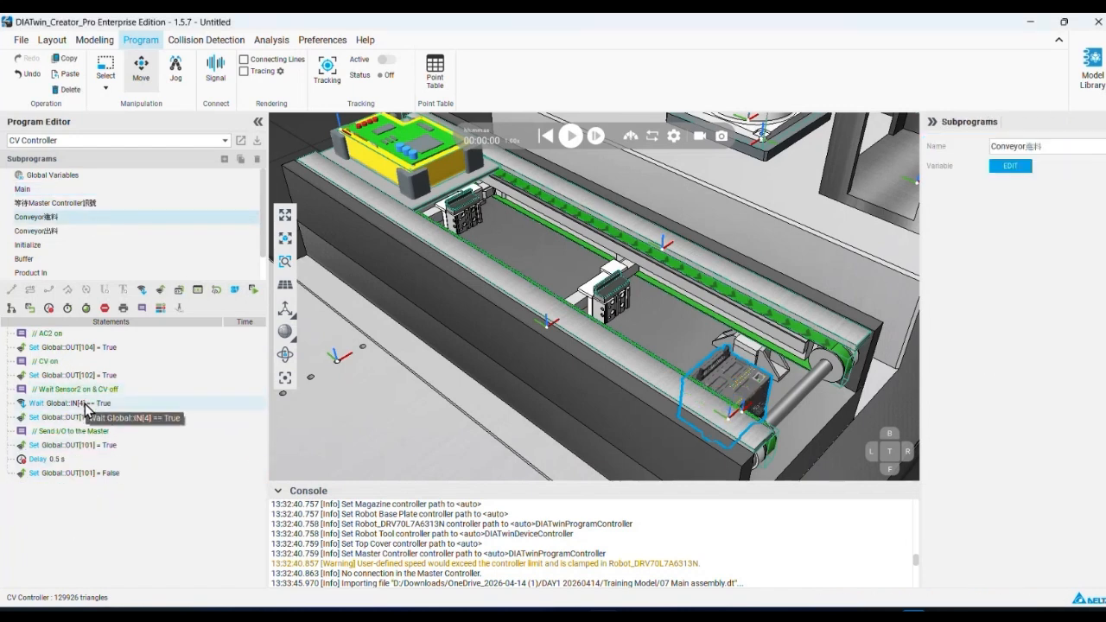
Delete the closing block of Main, from the 1 s Delay through OUT[104] = False, OUT[102] = True and their comments.
click(39, 190)
click(69, 459)
shift+click(62, 515)
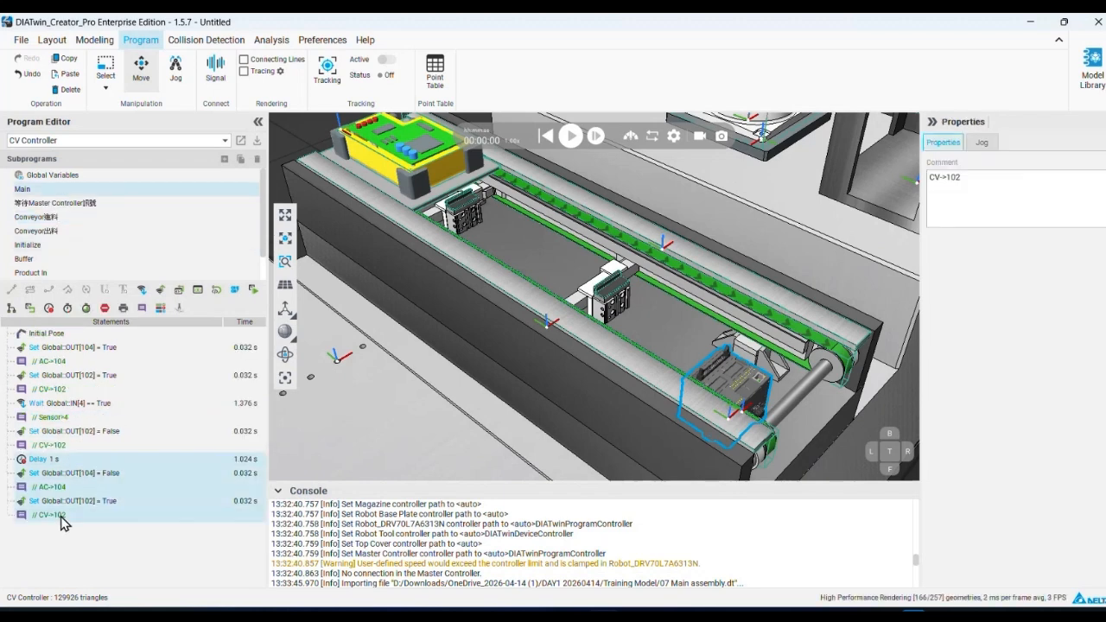
right_click(62, 515)
click(115, 540)
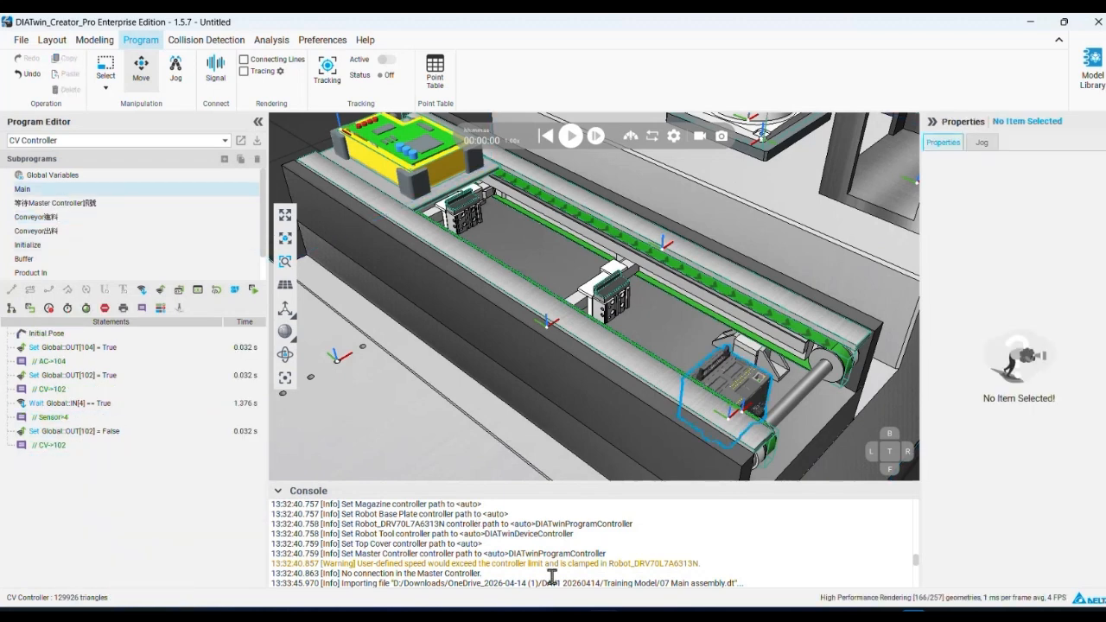
Switch to the DIATwin Basic Introduction presentation in PowerPoint and review the Conveyor Device - Track and Conveyor Behavior property slides.
key(alt+Tab)
click(95, 415)
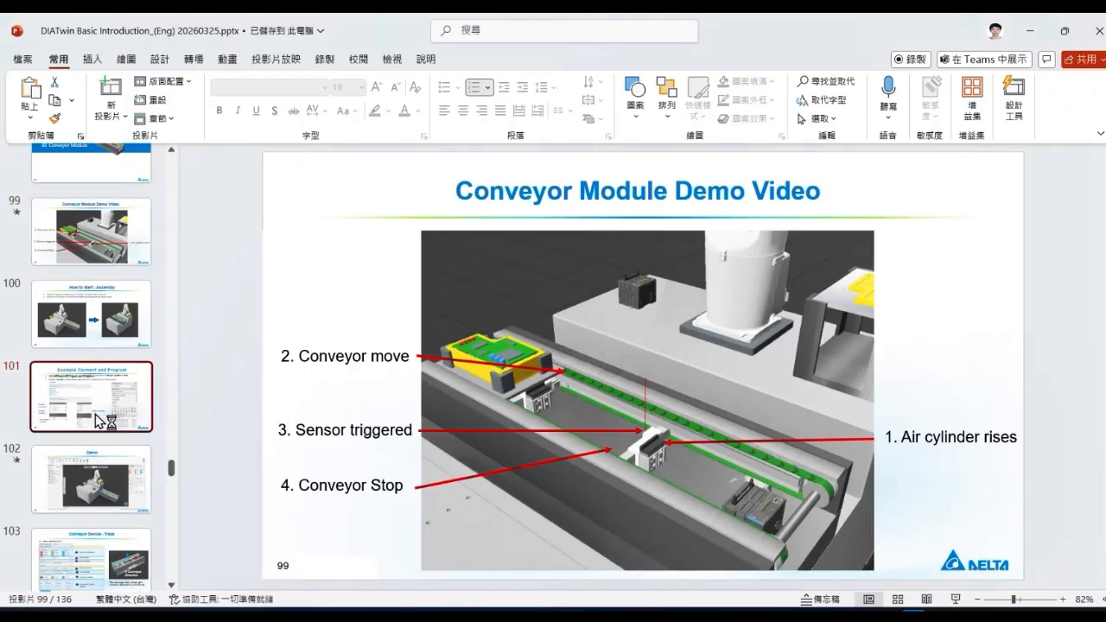
key(Down)
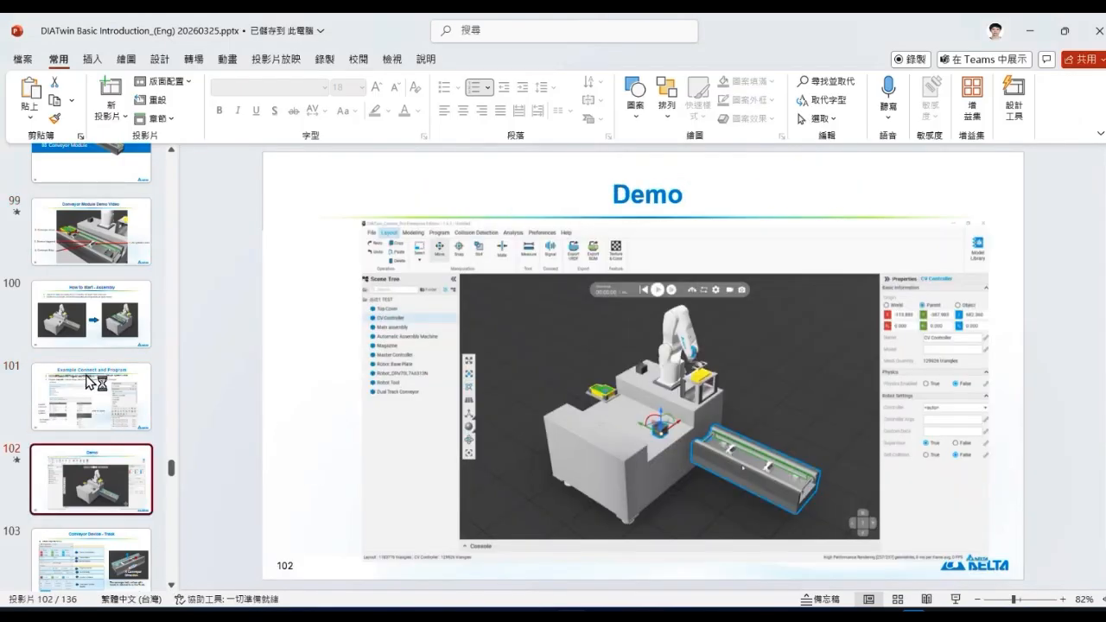
key(Down)
key(Down)
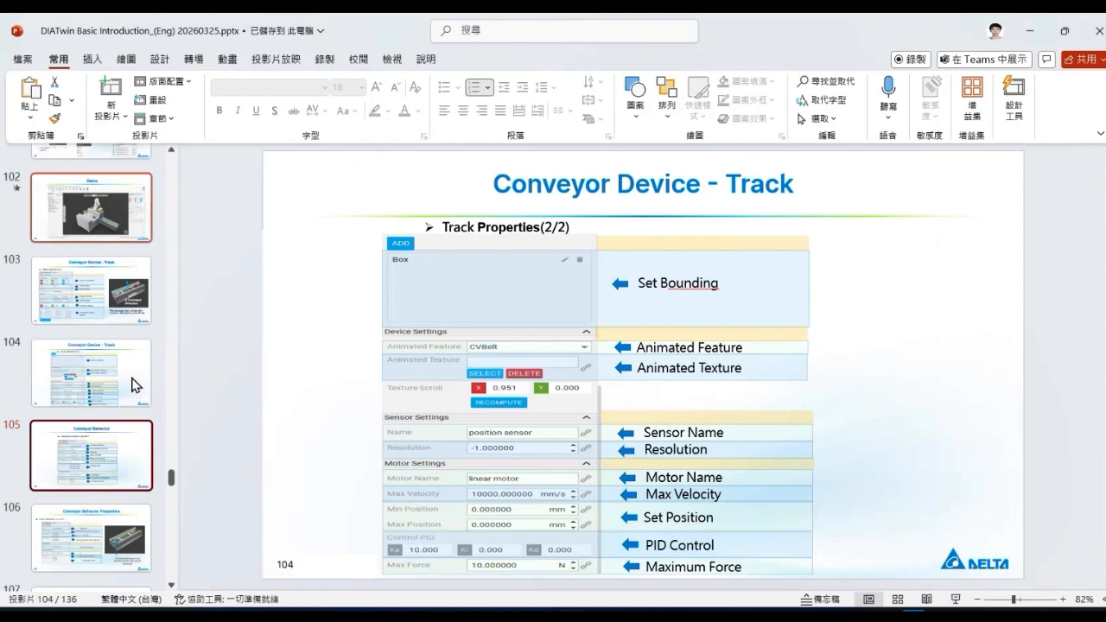
key(Down)
key(Down)
key(Down)
key(Up)
key(Up)
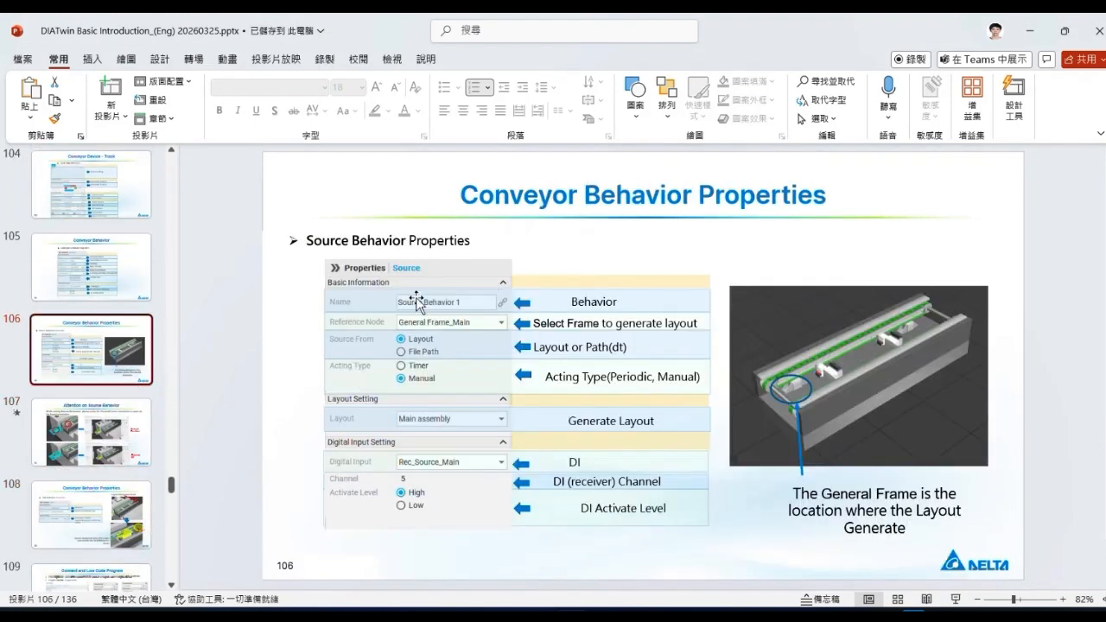
key(Up)
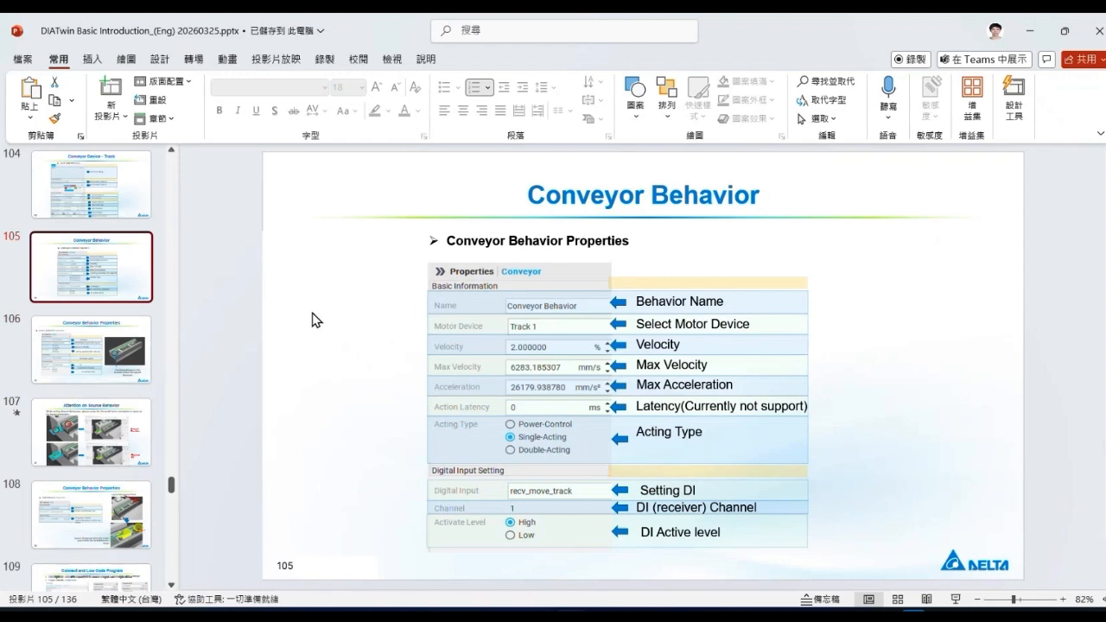
Review the slides on Source Behavior orientation and Sink Behavior properties.
key(Down)
key(Down)
key(Down)
key(Up)
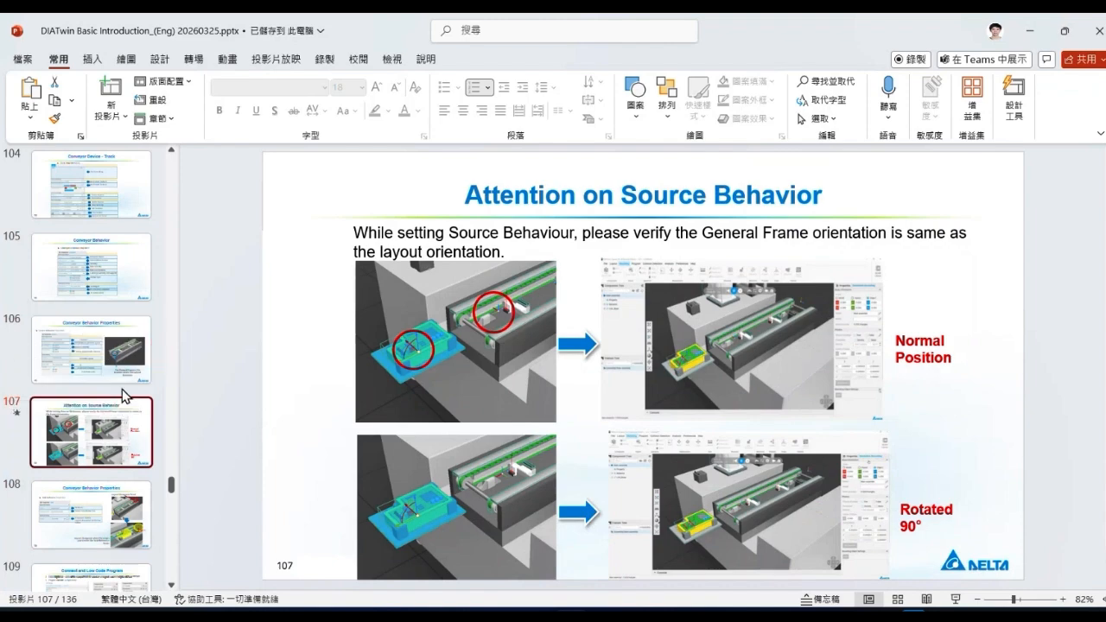
click(112, 363)
key(Down)
key(Down)
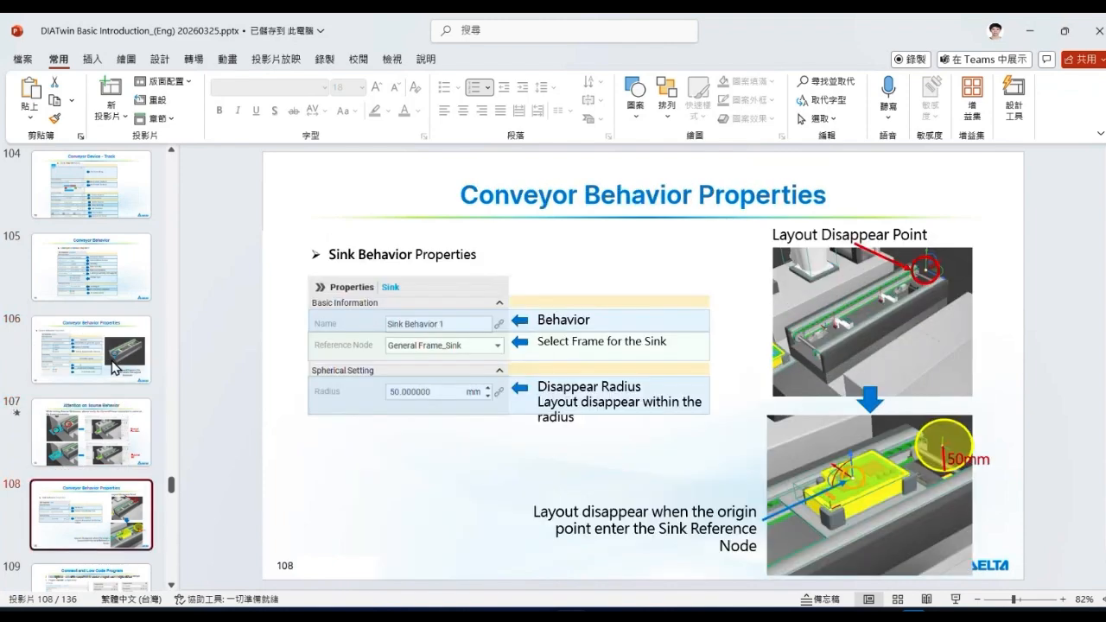
click(112, 361)
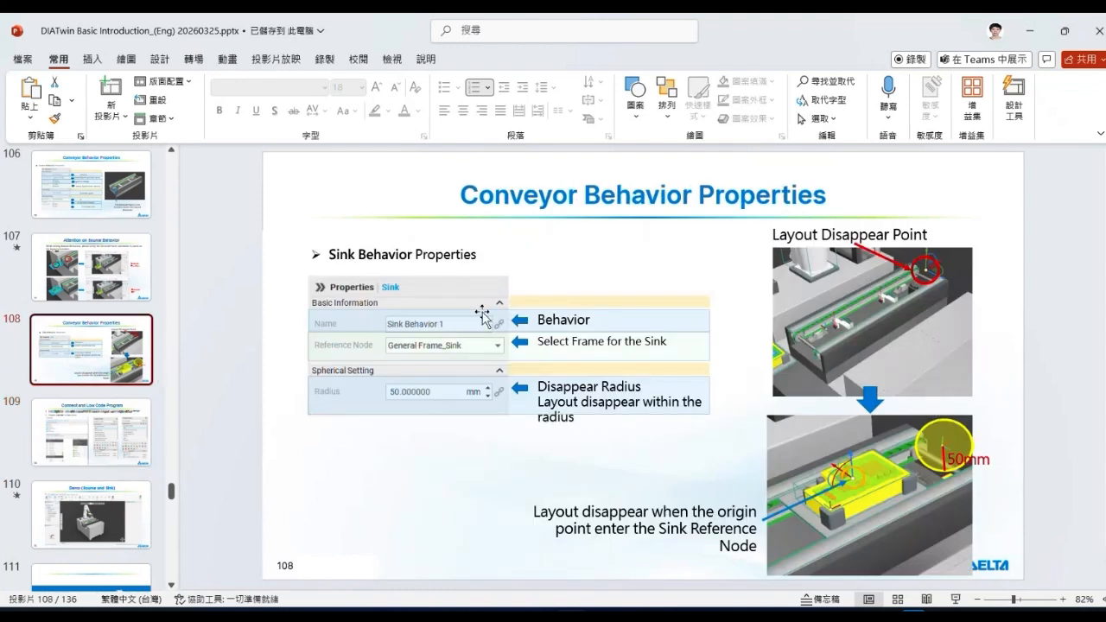
Browse the slides from the Source and Sink demo through the Air Cylinder Behavior properties to the Distance Sensor properties.
key(Down)
key(Down)
key(Down)
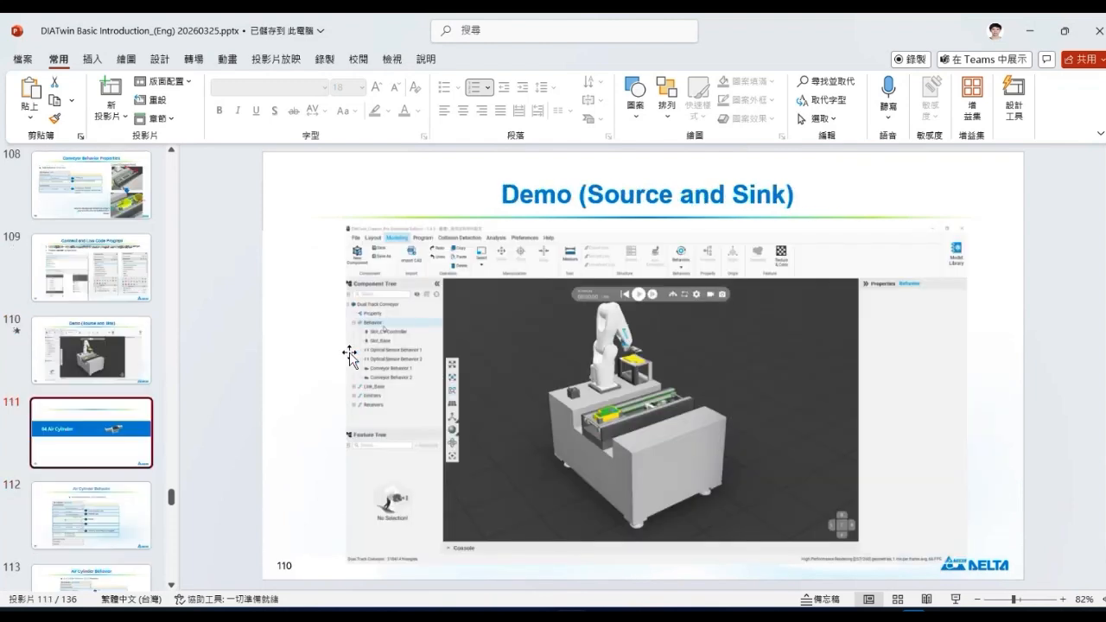
key(Down)
key(Up)
key(Down)
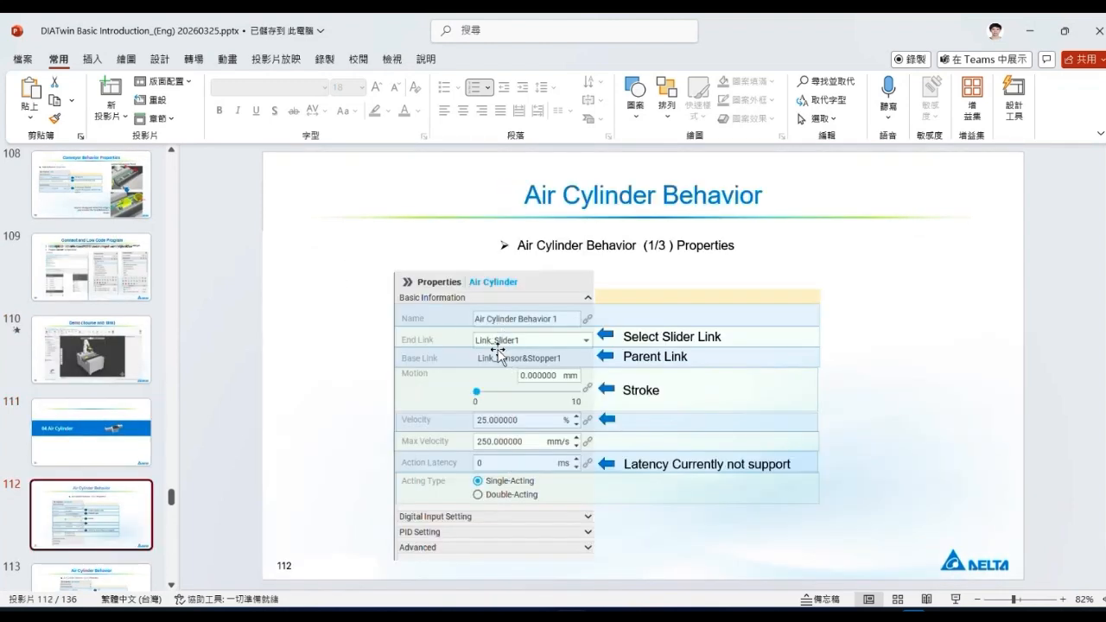
key(Down)
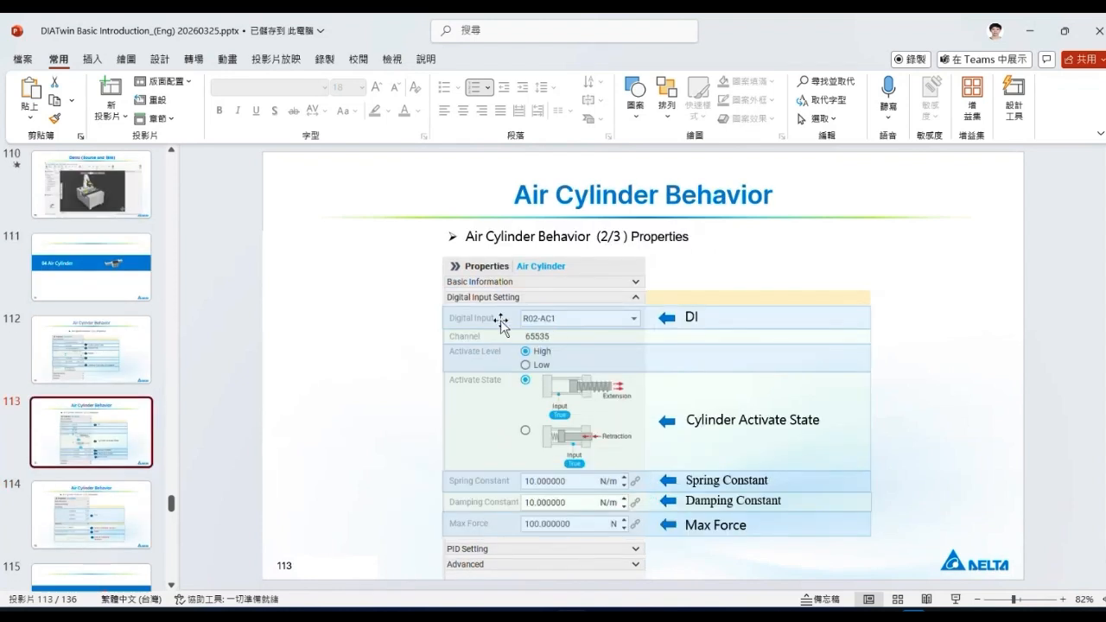
scroll(555, 326, down, 1)
scroll(563, 356, down, 3)
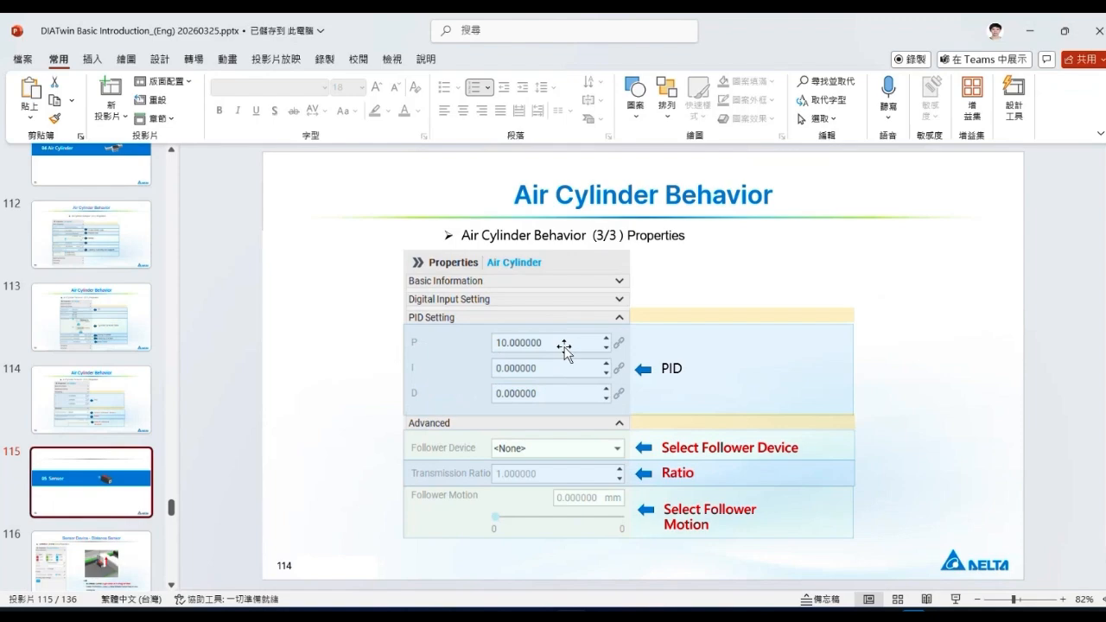
scroll(610, 302, down, 3)
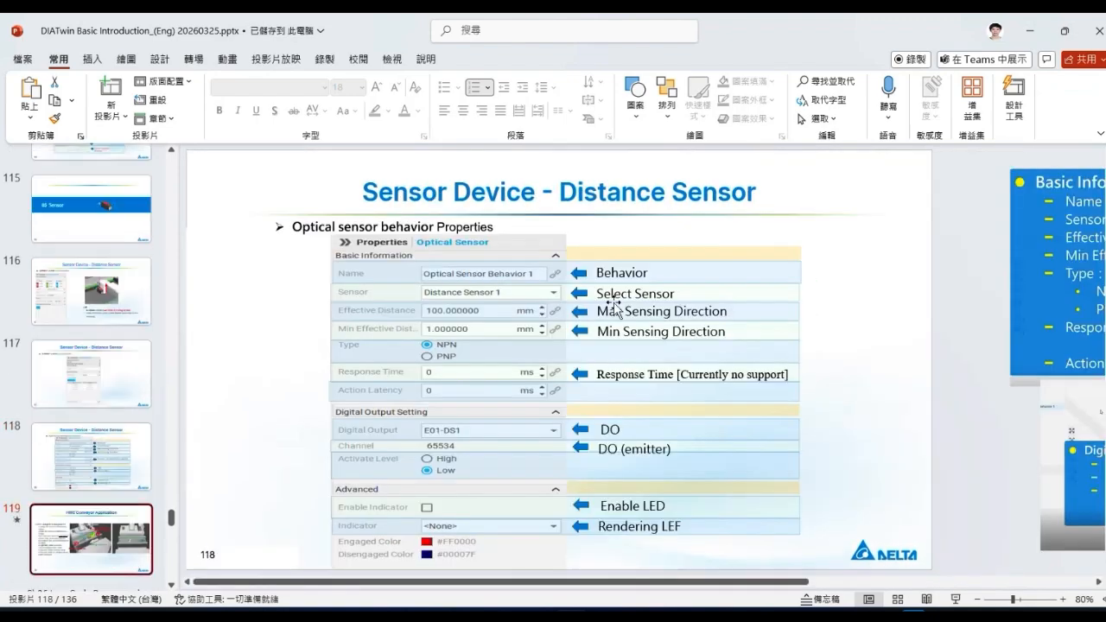